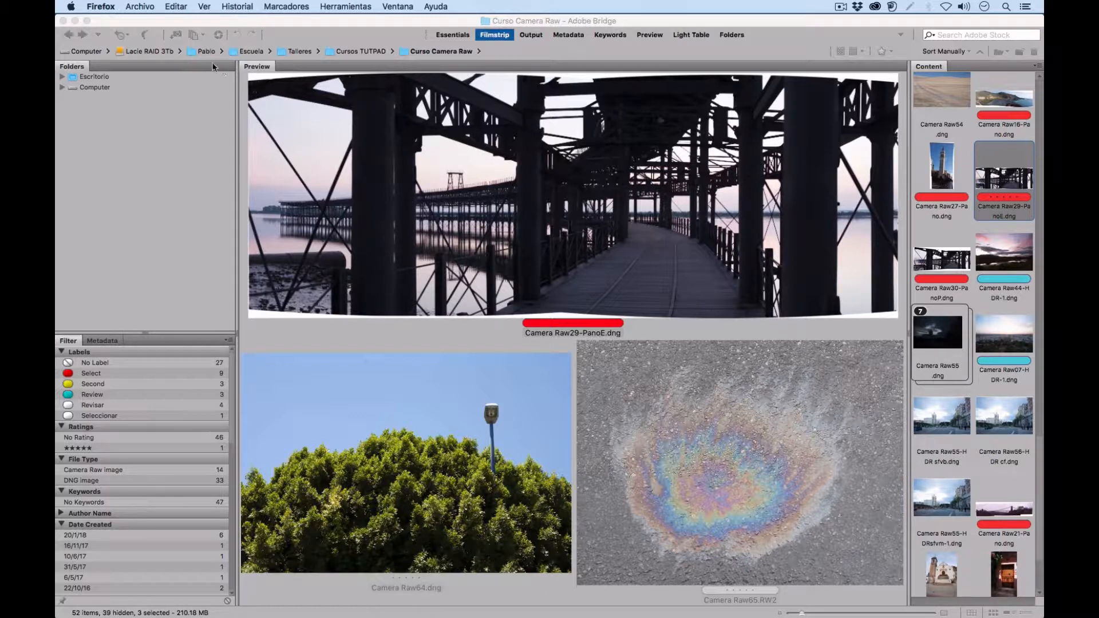
Step: Open the three selected images together in Camera Raw
left_click(658, 267)
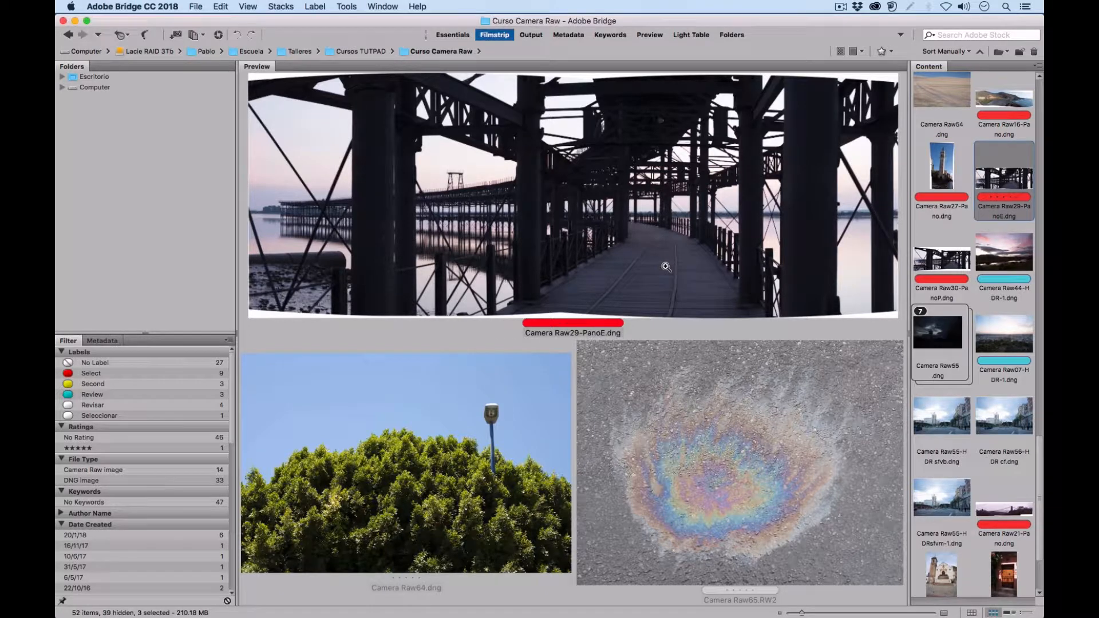
left_click(220, 36)
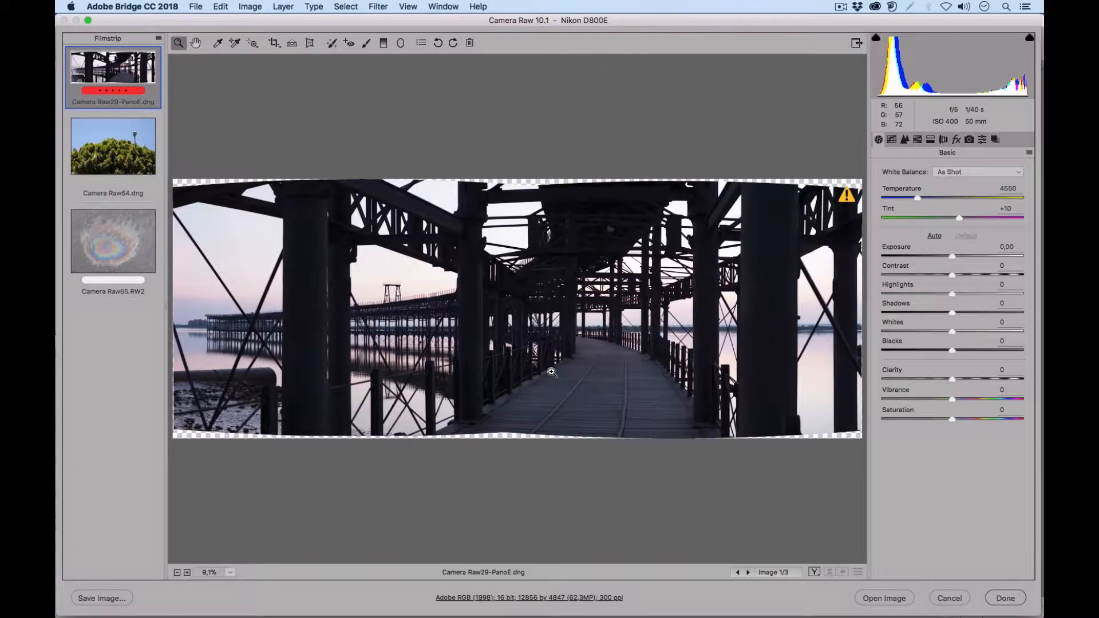
Step: Compare the tree photo Camera Raw64.dng with the asphalt oil-stain photo Camera Raw65.RW2, finishing on the tree photo
left_click(131, 150)
left_click(127, 224)
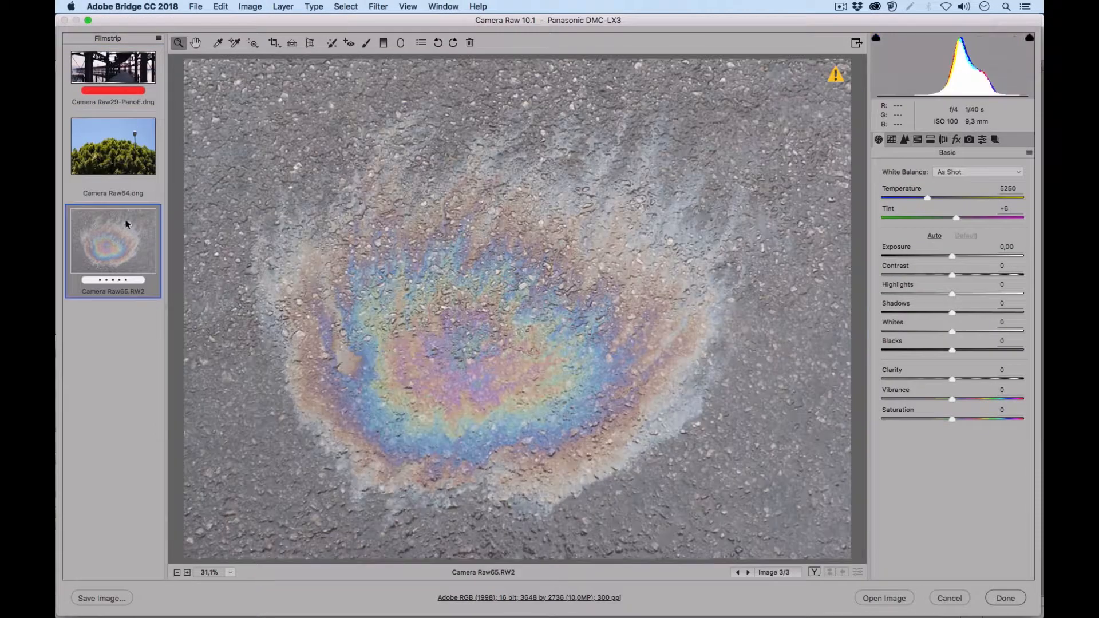
left_click(127, 166)
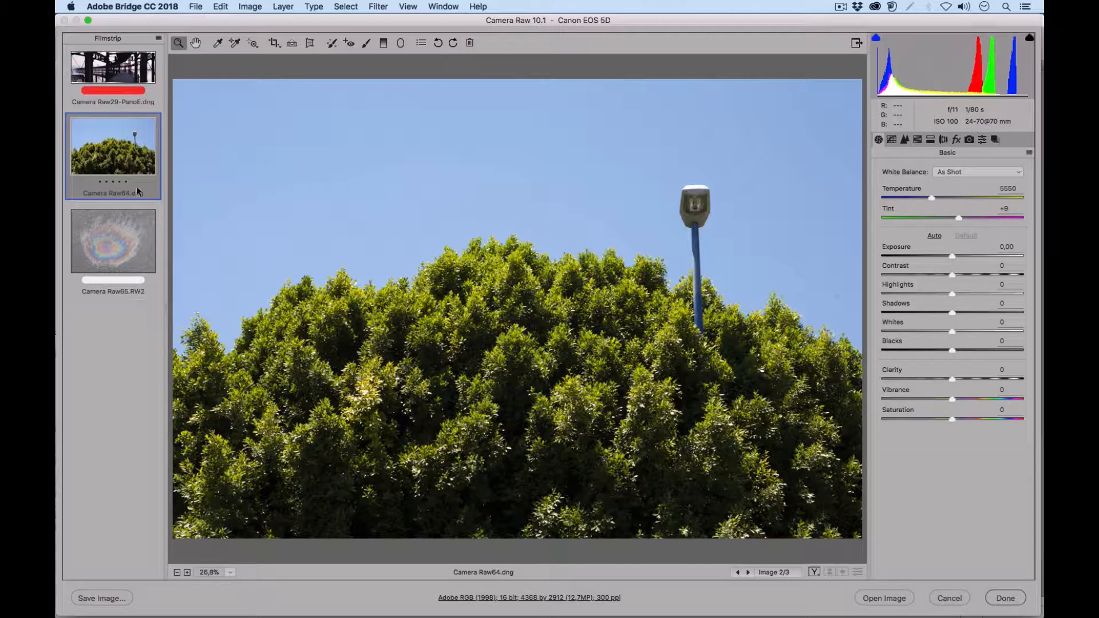
left_click(141, 262)
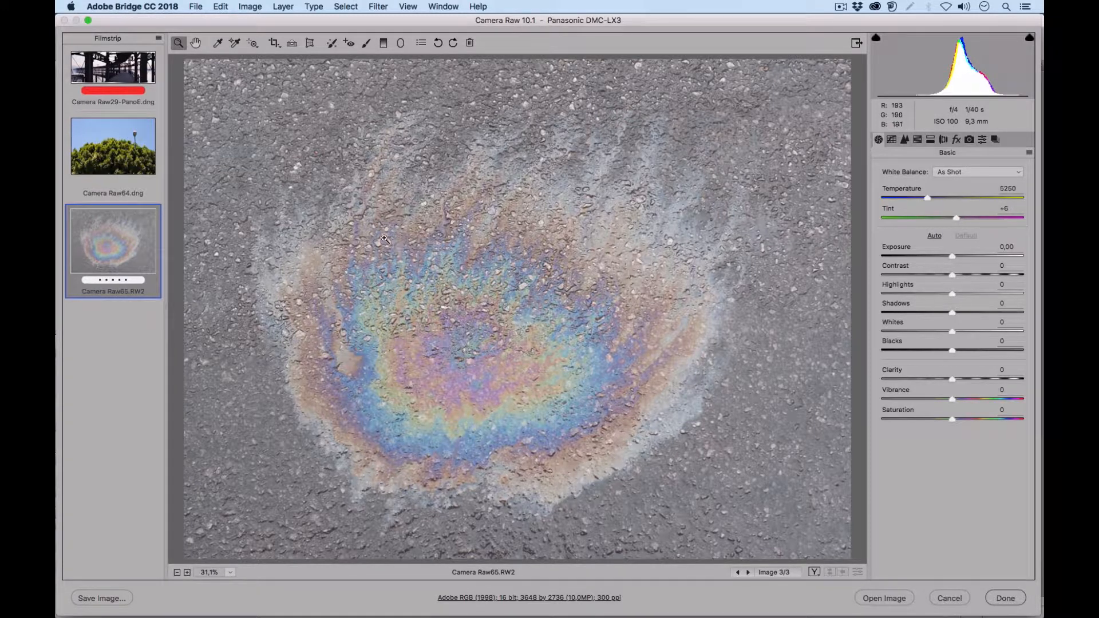
left_click(136, 160)
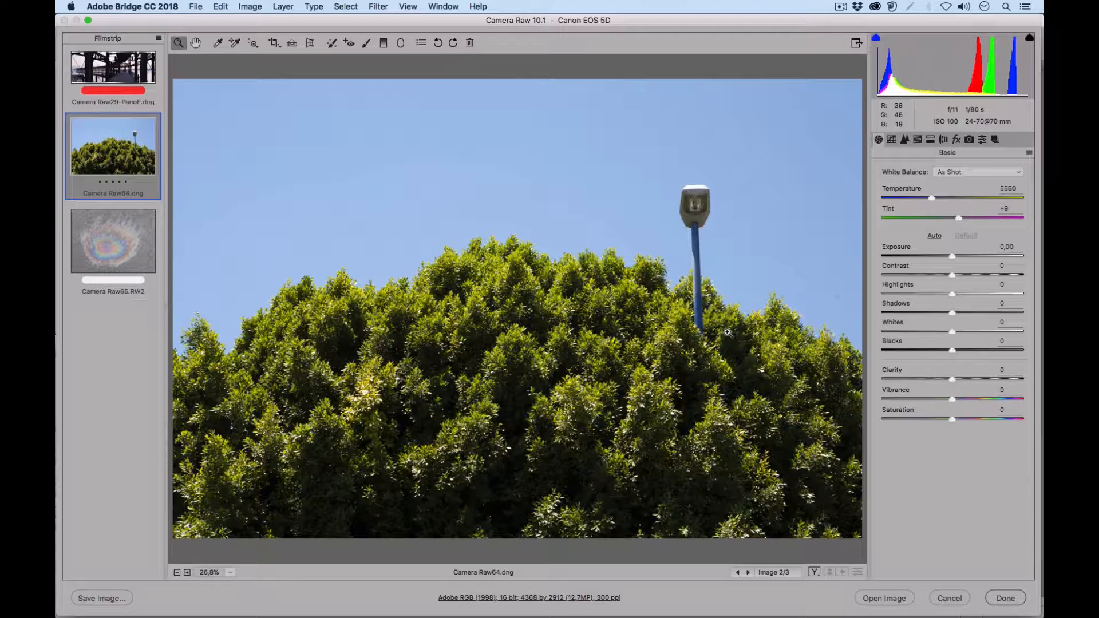
left_click(137, 231)
left_click(141, 160)
Step: Examine the foliage and its edges against the sky at 100% with the sharpening settings open
left_click(909, 139)
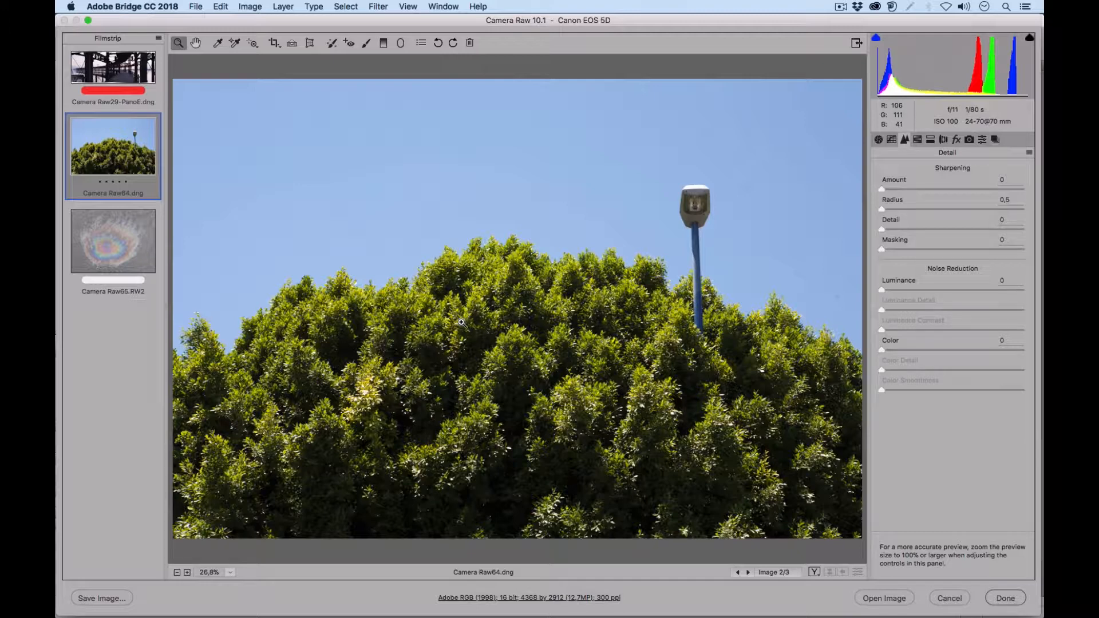
left_click(232, 575)
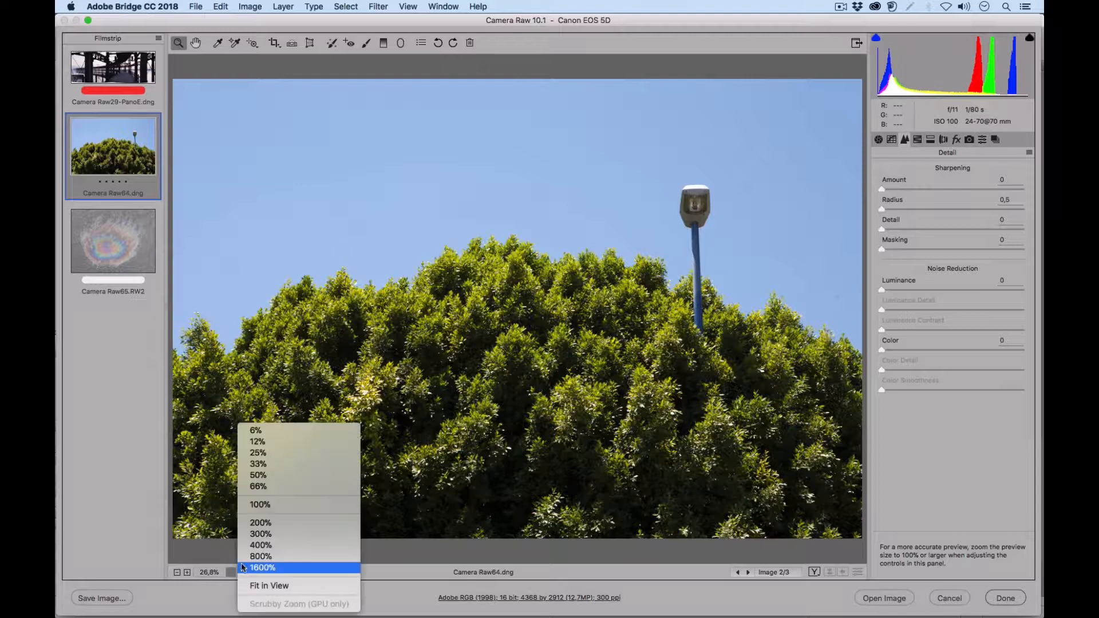
left_click(298, 507)
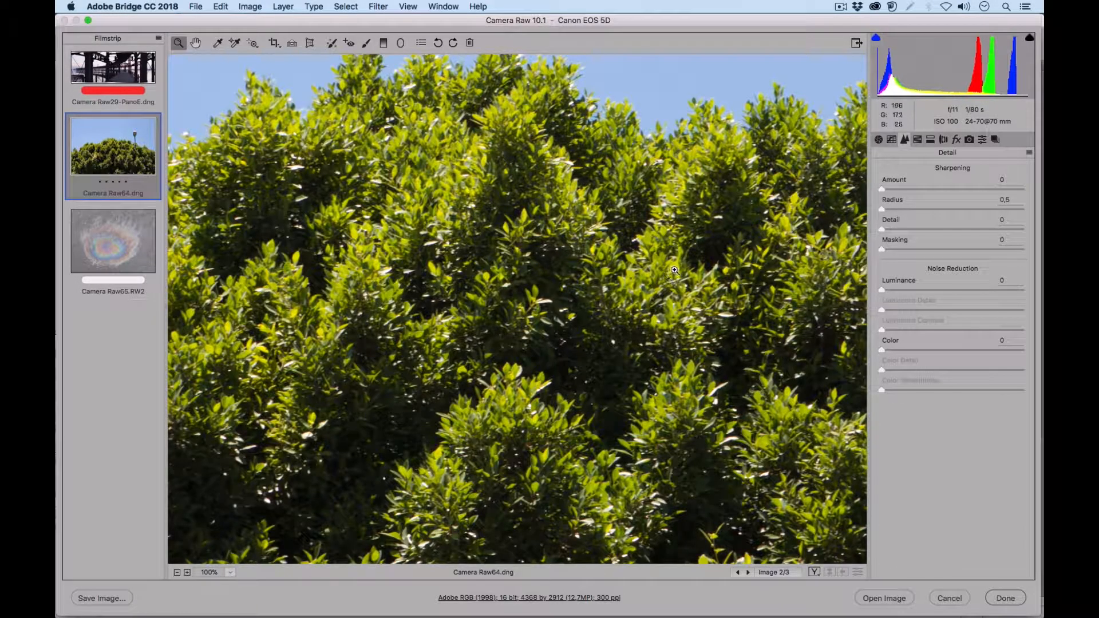
left_click_drag(710, 193, 690, 315)
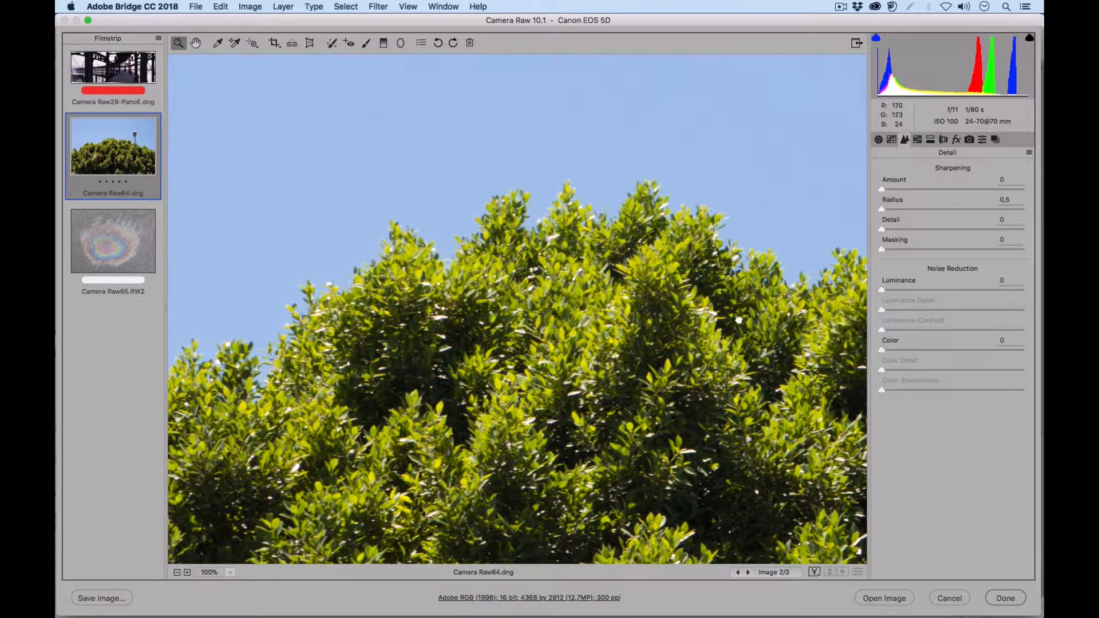
left_click_drag(738, 320, 594, 238)
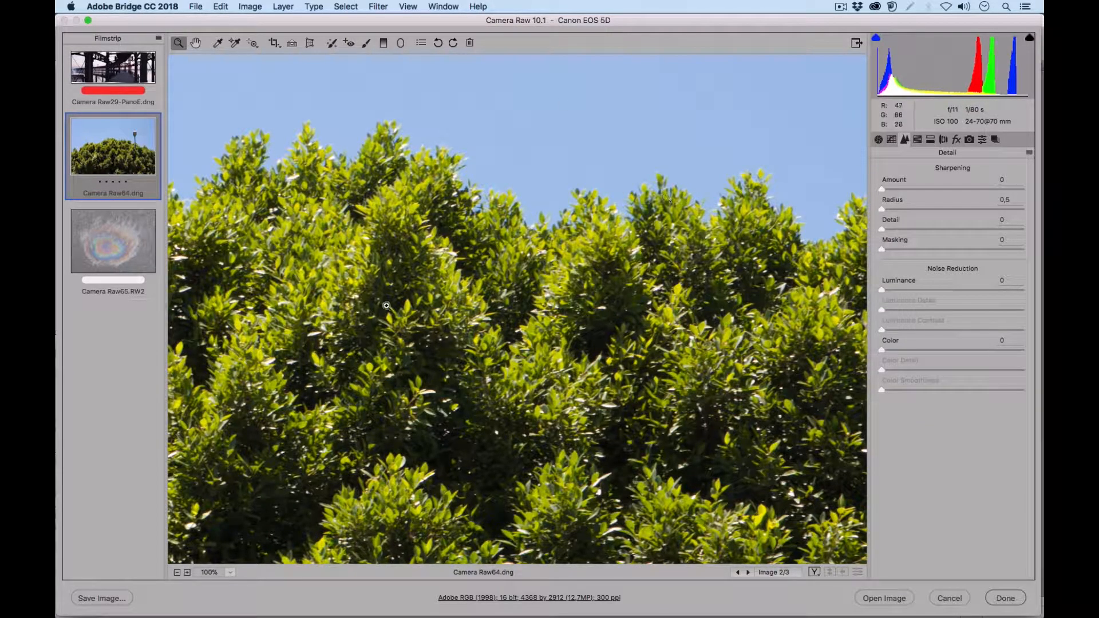
Step: Adjust the tree photo's basic settings: Shadows +33, Temperature 5100 and Vibrance +37
left_click(879, 139)
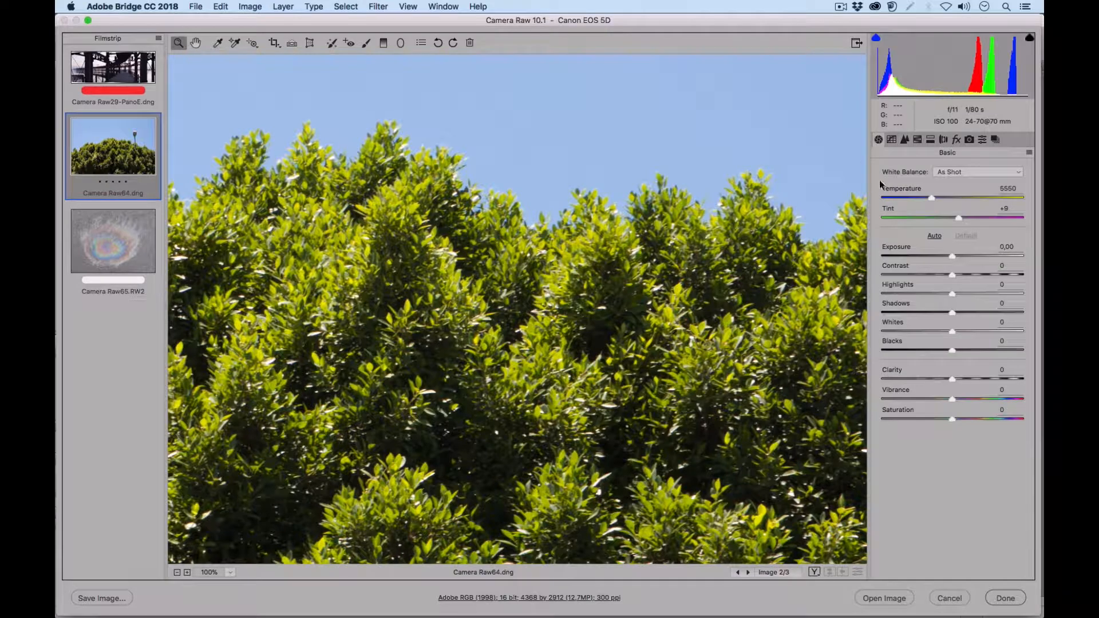
left_click(229, 572)
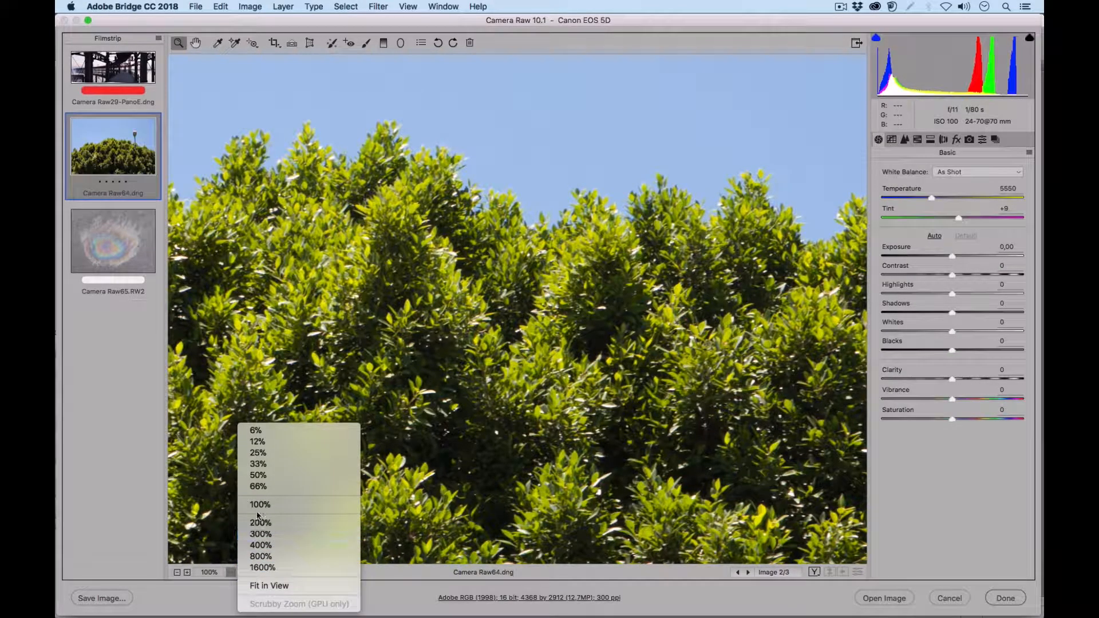
left_click(261, 587)
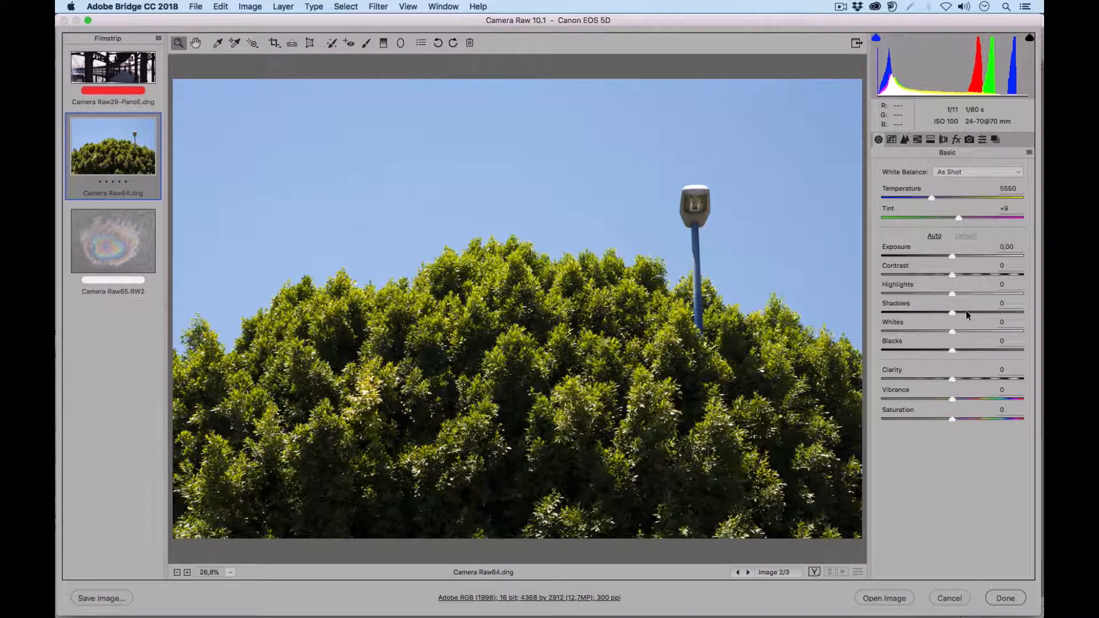
left_click_drag(967, 314, 976, 314)
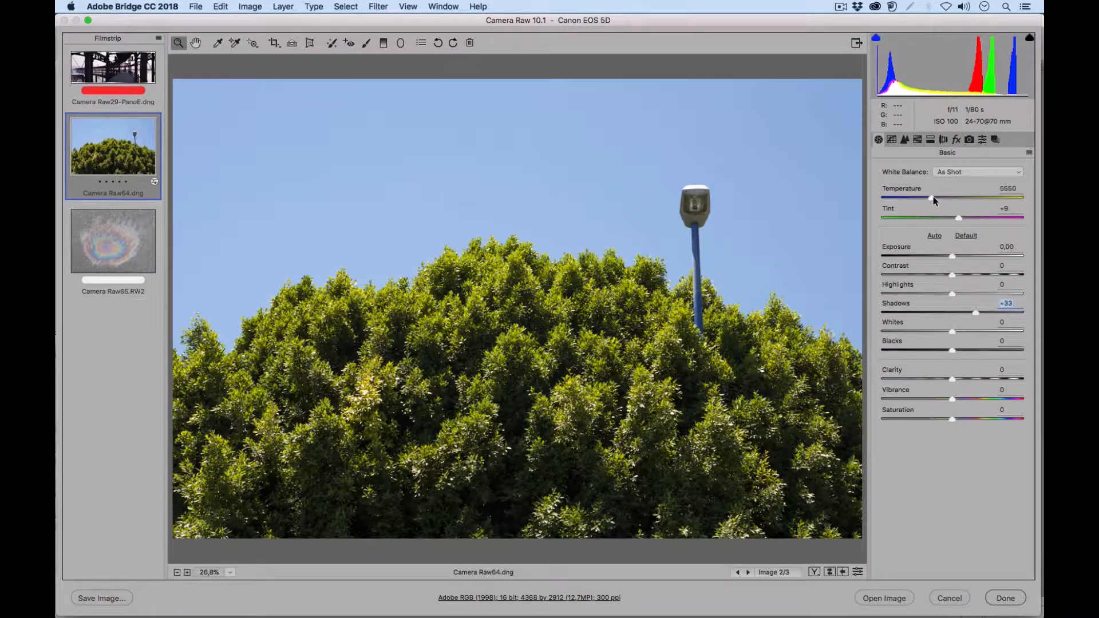
mouse_move(932, 198)
left_mouse_down()
mouse_move(943, 195)
mouse_move(920, 199)
left_mouse_up()
left_click_drag(952, 398, 979, 393)
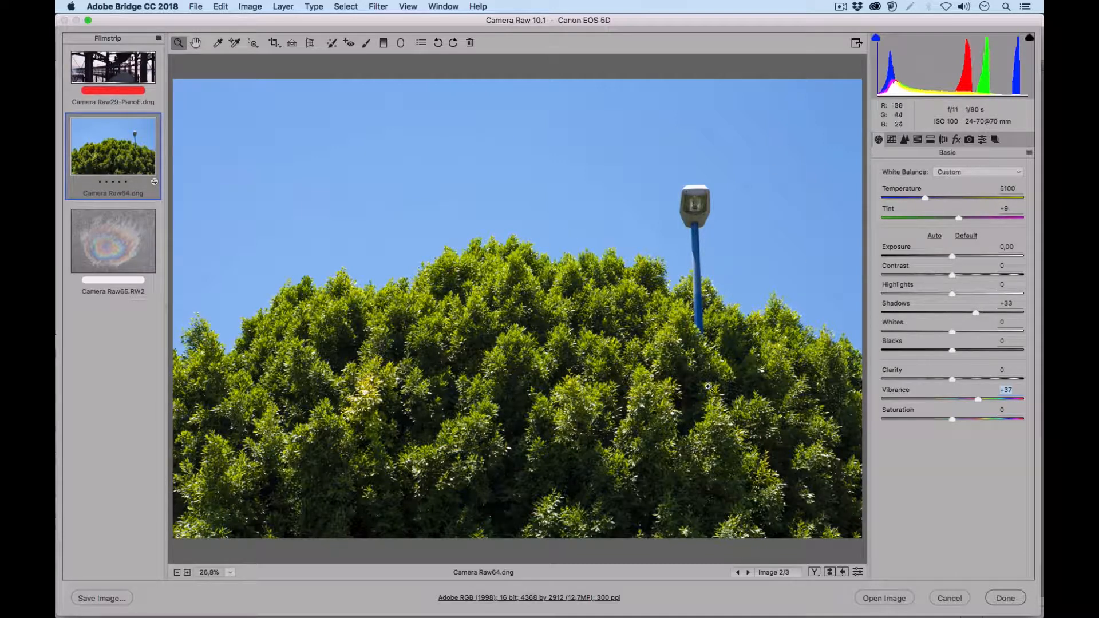
Step: Heal the dust spots in the blue sky around the street lamp with Spot Removal
left_click(333, 44)
left_click(753, 180)
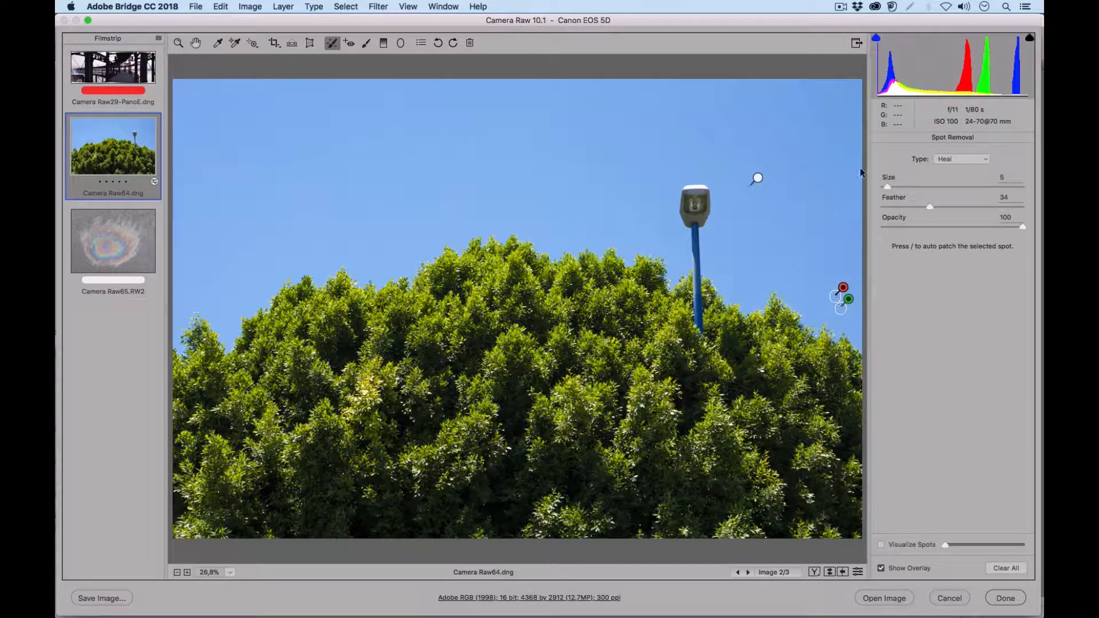
left_click(196, 43)
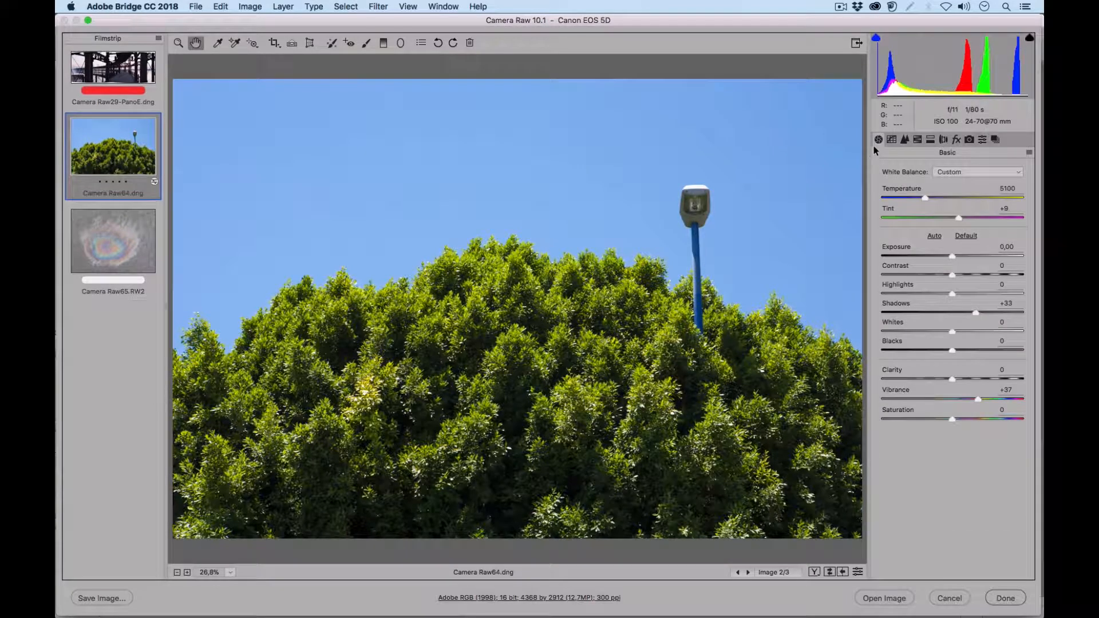
Step: Set the tree photo's point tone curve to Medium Contrast
left_click(891, 140)
left_click(928, 168)
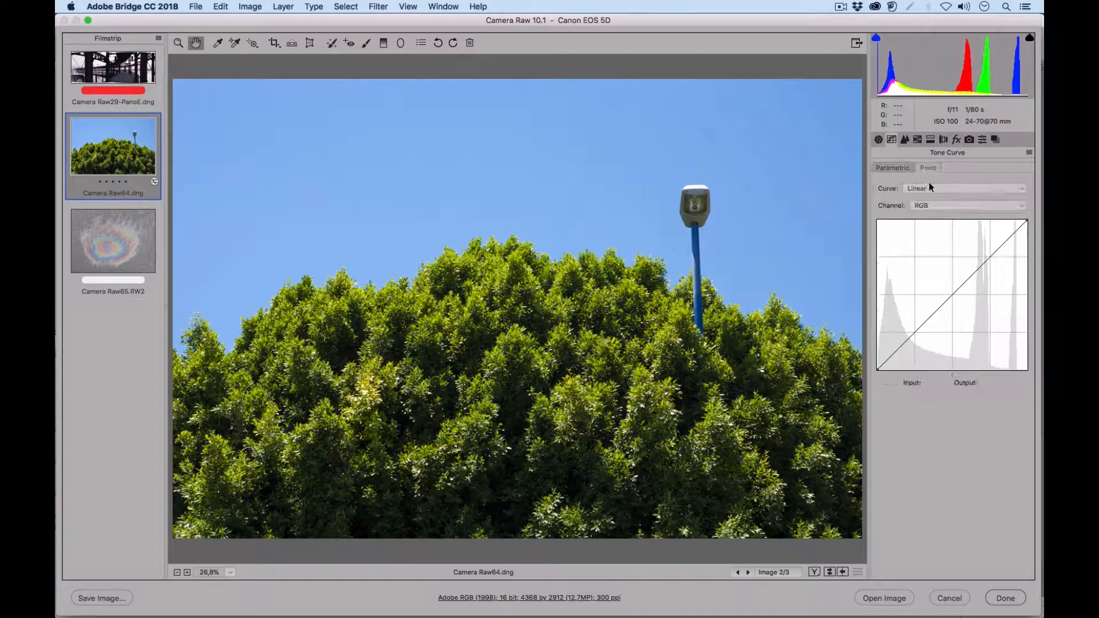
left_click(933, 189)
left_click(935, 198)
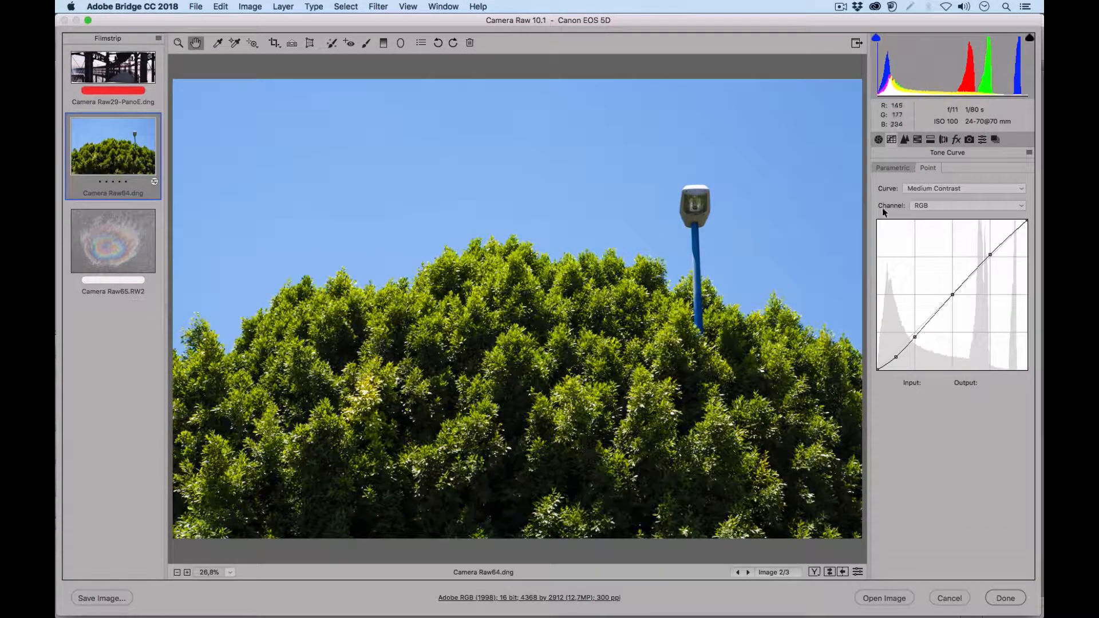
Step: Check the healed spot in the sky beside the lamp head with Spot Removal
left_click(905, 140)
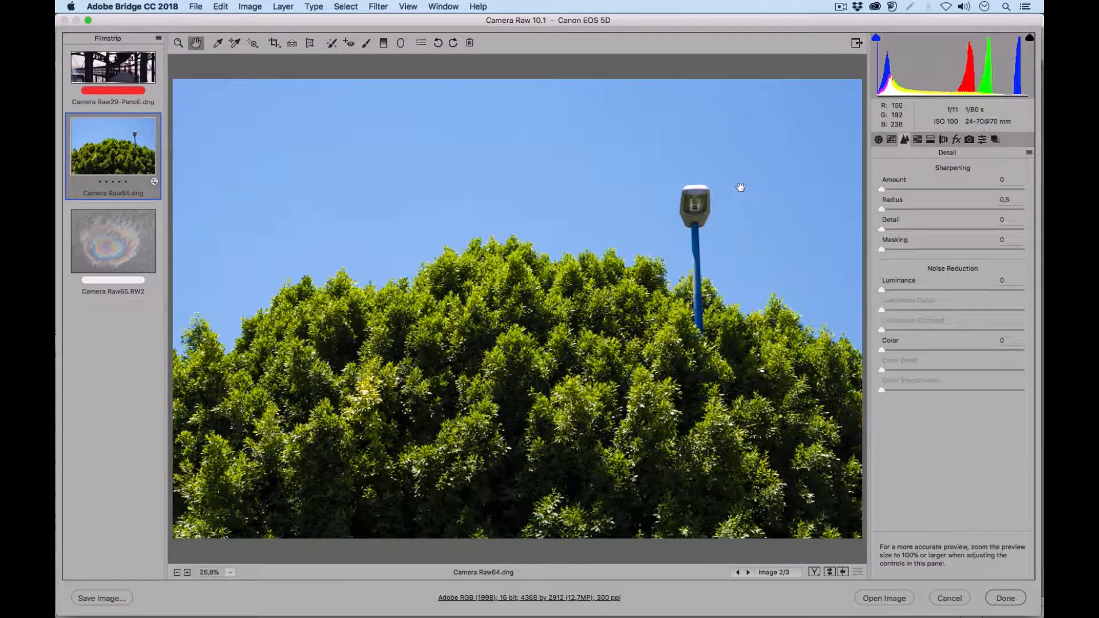
left_click(332, 43)
left_click(757, 178)
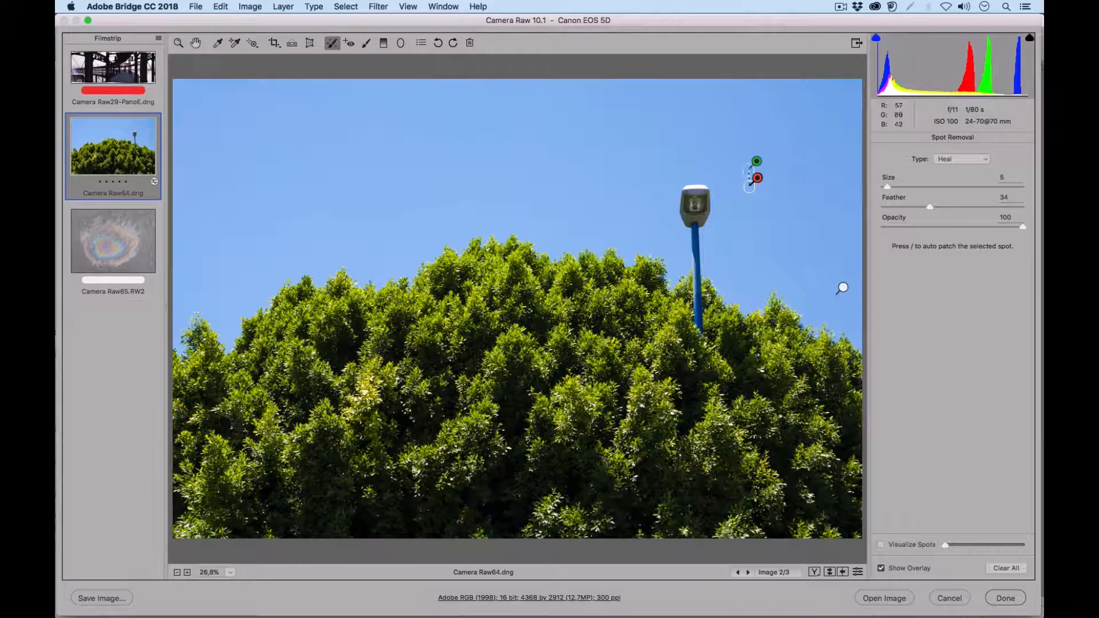
left_click(196, 43)
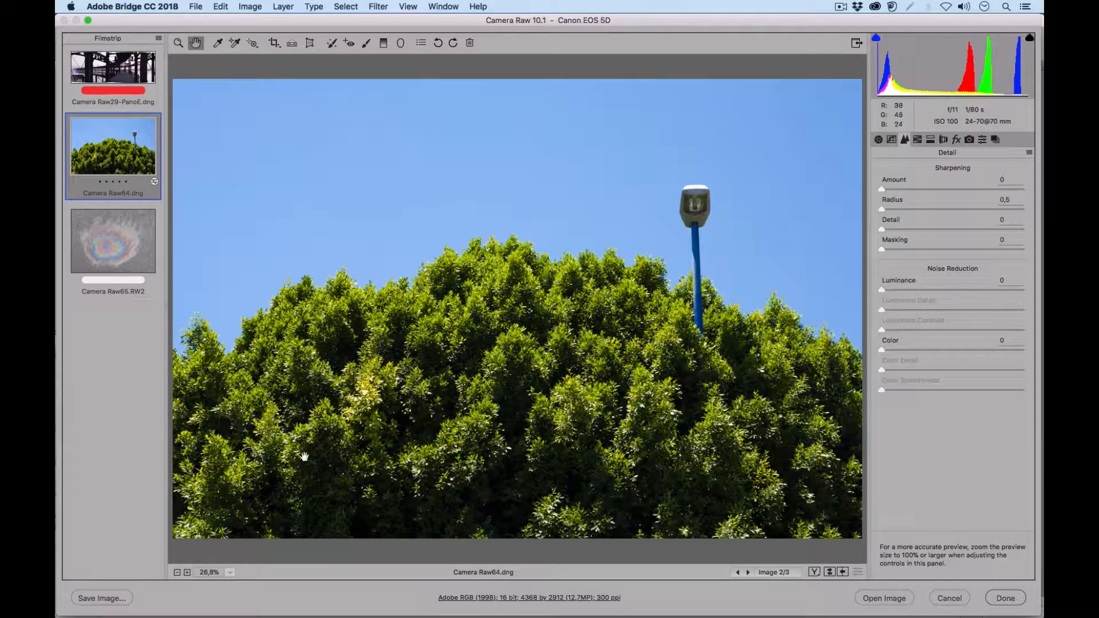
Step: Try a sharpening Amount of 108 while viewing the treetop foliage against the sky
left_click(230, 573)
left_click(261, 505)
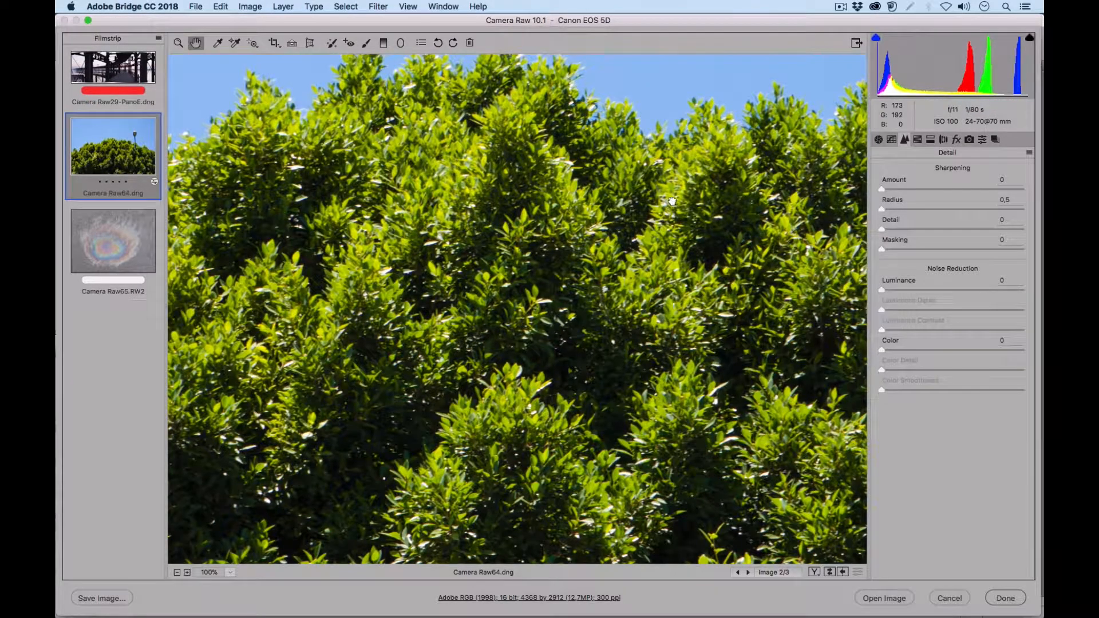
left_click_drag(671, 201, 458, 327)
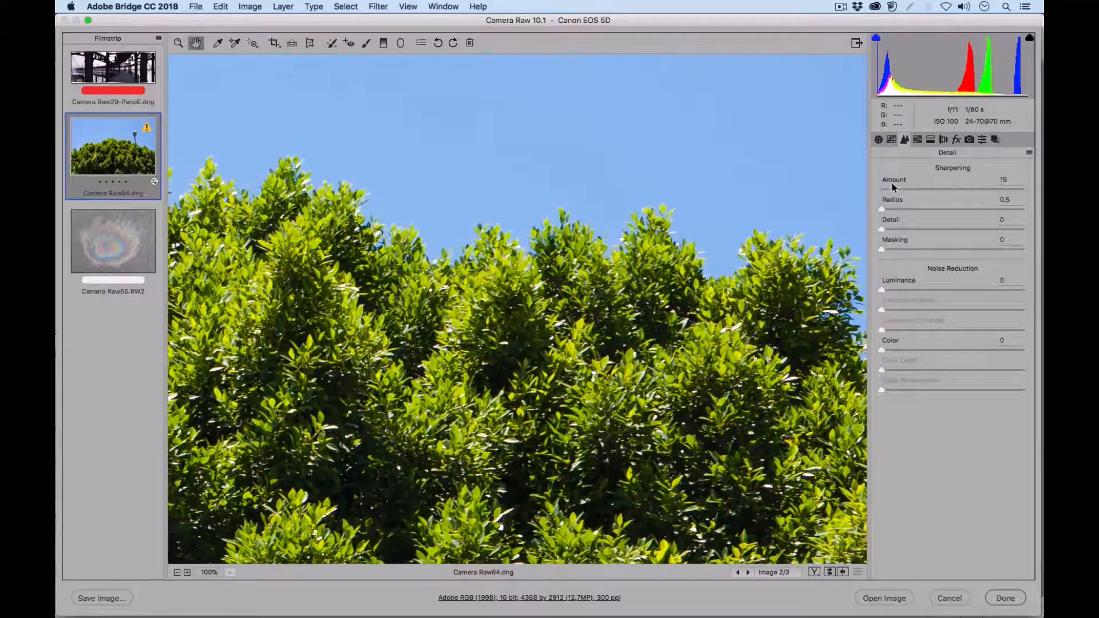
mouse_move(893, 188)
left_mouse_down()
mouse_move(998, 181)
mouse_move(897, 184)
left_mouse_up()
left_click(984, 181)
Step: Try lowering the sharpening Amount to a minimum and raising it to 131 to compare the leaves
left_click(231, 572)
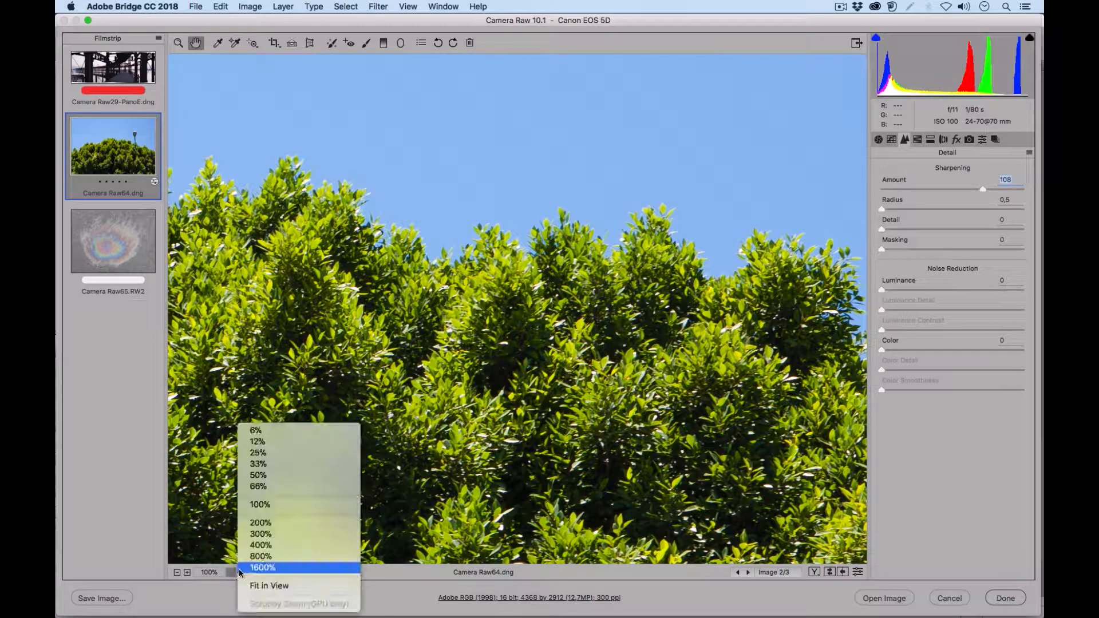
left_click(272, 533)
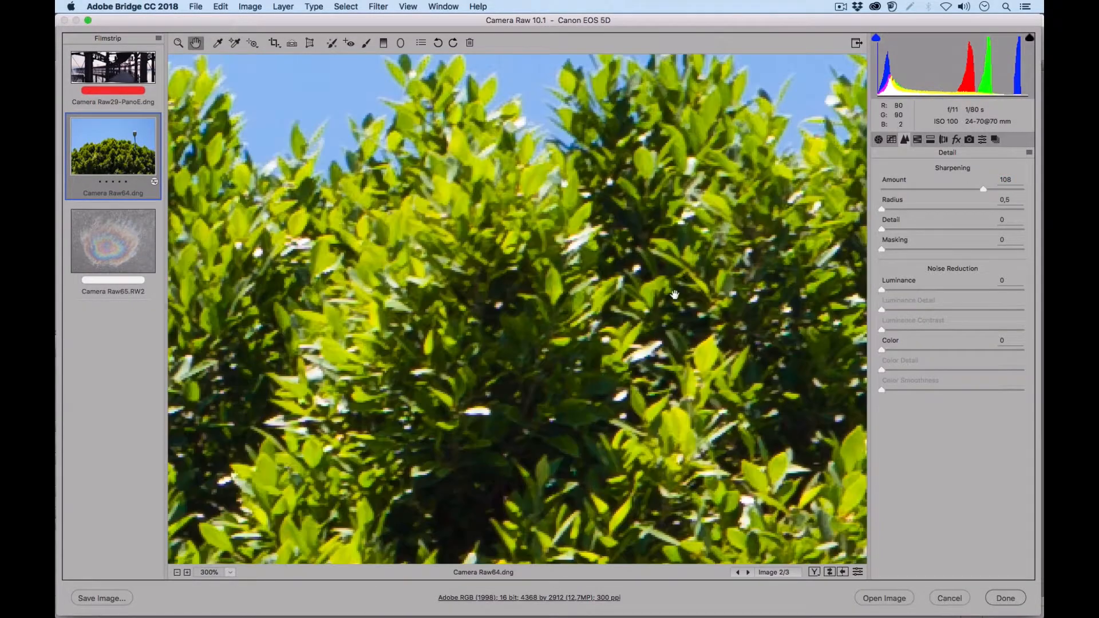
left_click_drag(695, 184, 461, 370)
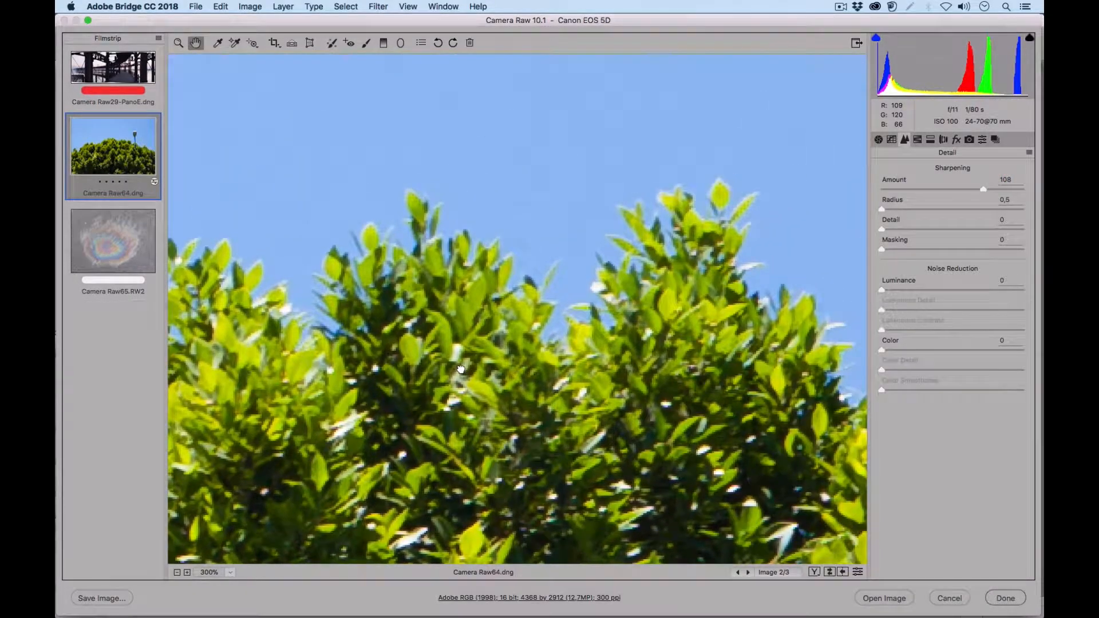
left_click_drag(983, 189, 869, 191)
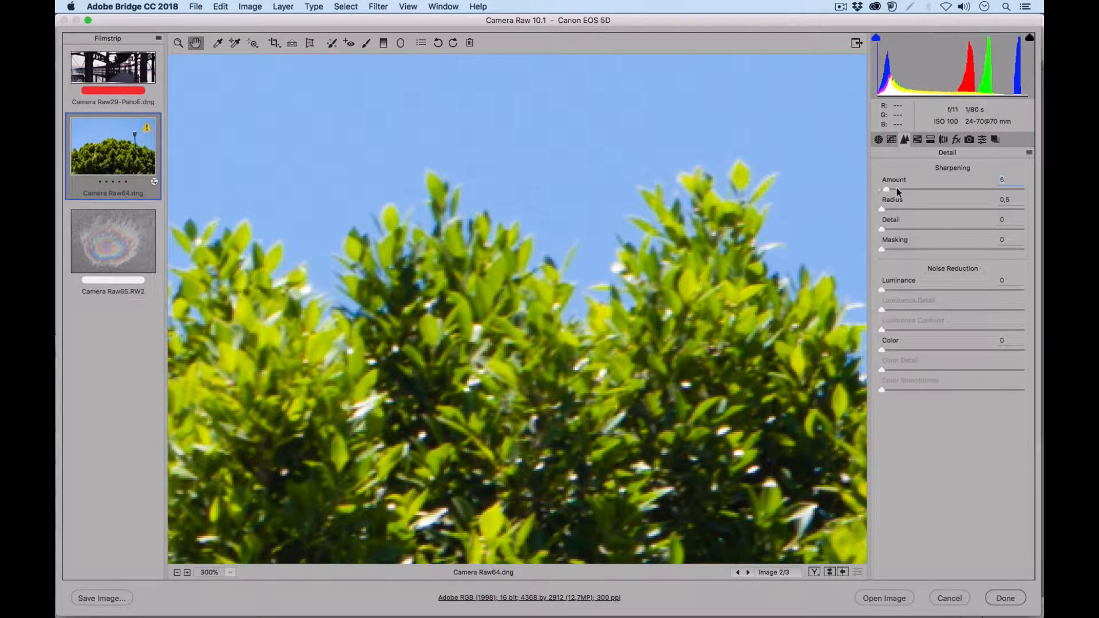
left_click_drag(1008, 184, 1006, 187)
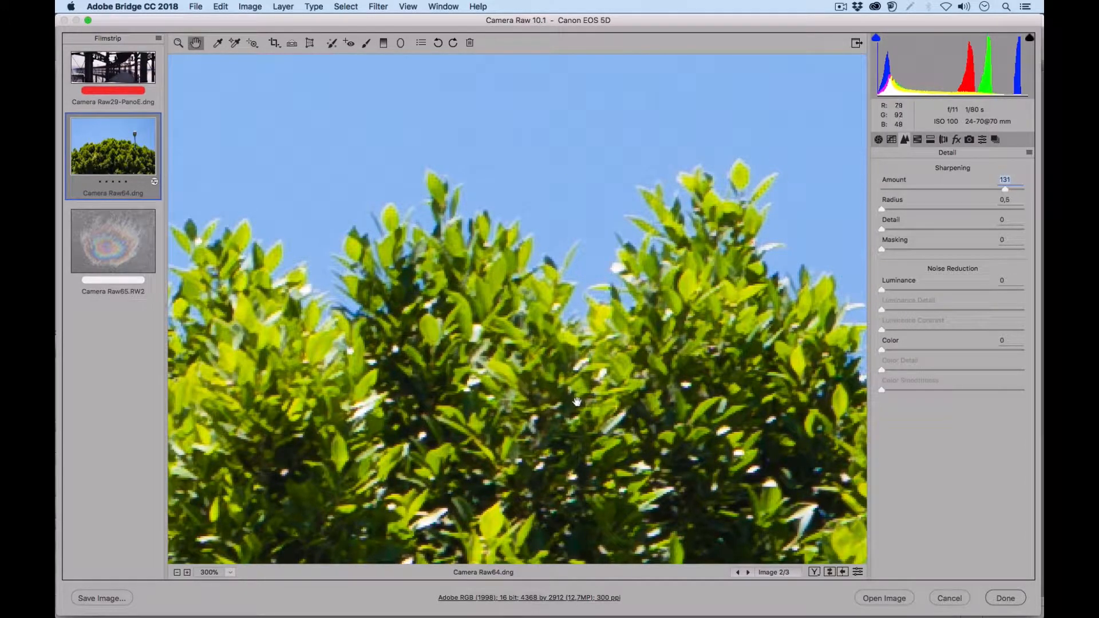
Step: Compare low and high sharpening on the leaf tips against the sky and set Amount to 108
left_click(230, 572)
left_click(257, 567)
left_click_drag(545, 174, 702, 413)
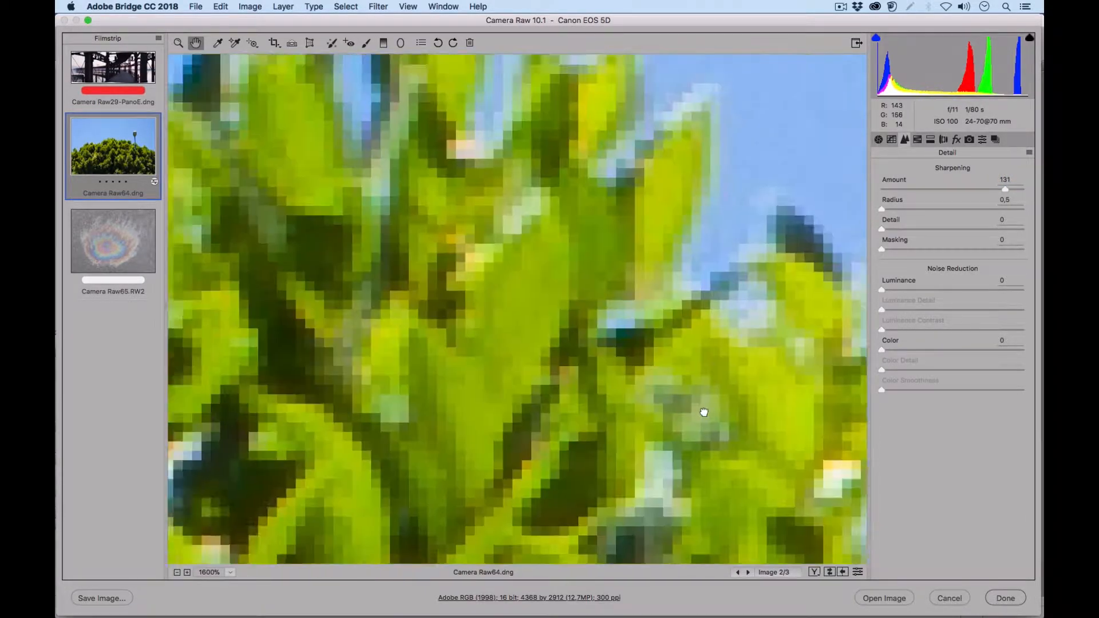
left_click_drag(557, 219, 808, 481)
left_click_drag(569, 284, 714, 353)
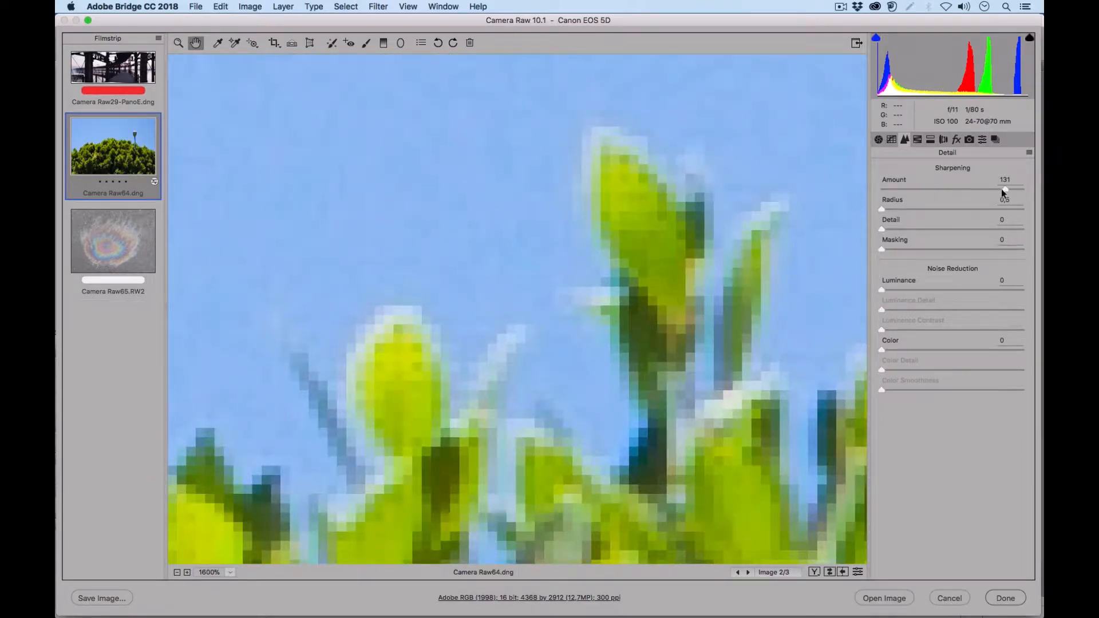
left_click_drag(1005, 189, 863, 194)
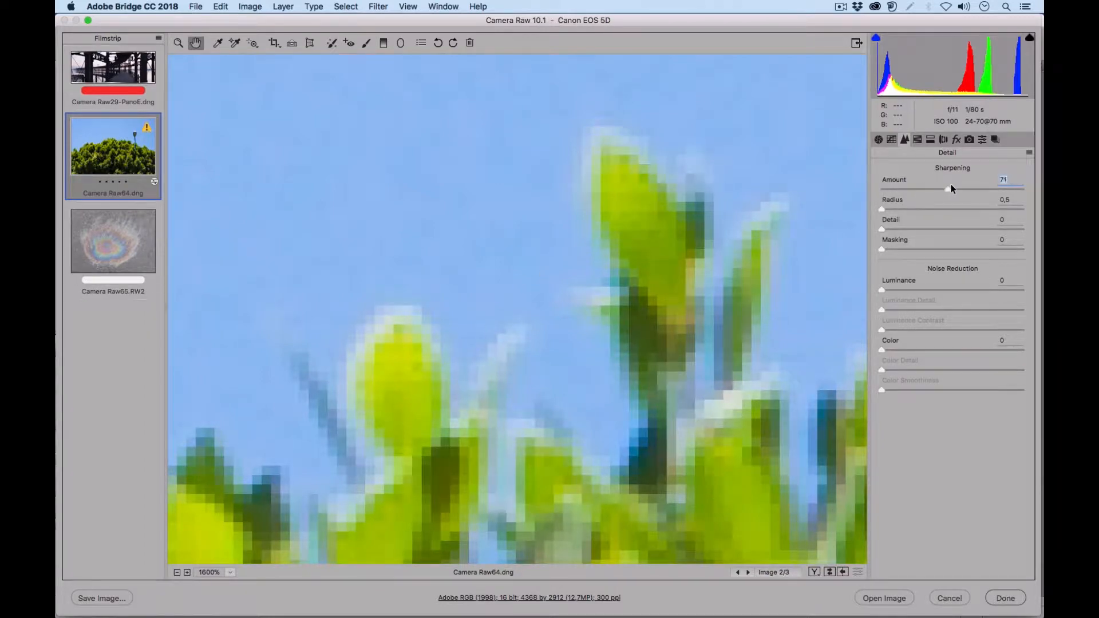
mouse_move(900, 189)
left_mouse_down()
mouse_move(993, 183)
mouse_move(918, 184)
left_mouse_up()
left_click_drag(977, 180, 998, 198)
Step: Try different sharpening Radius values on the leaf edges and set Radius to 2.6
mouse_move(923, 209)
left_mouse_down()
mouse_move(1027, 211)
mouse_move(912, 202)
left_mouse_up()
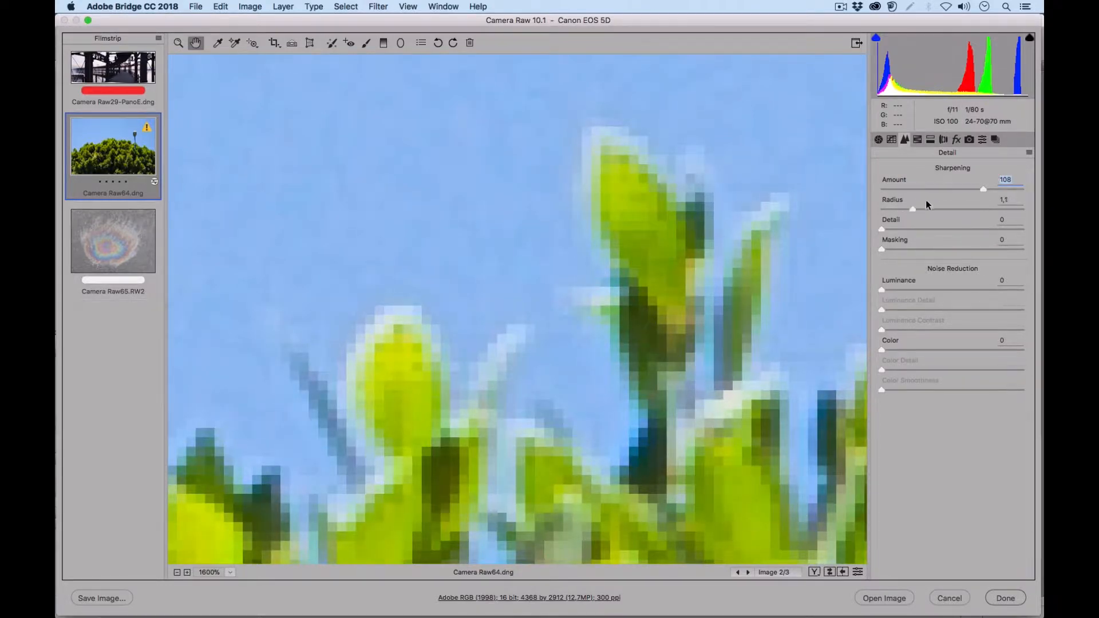
key("Tab")
key("Up")
left_click_drag(914, 209, 910, 209)
left_click_drag(909, 211, 997, 201)
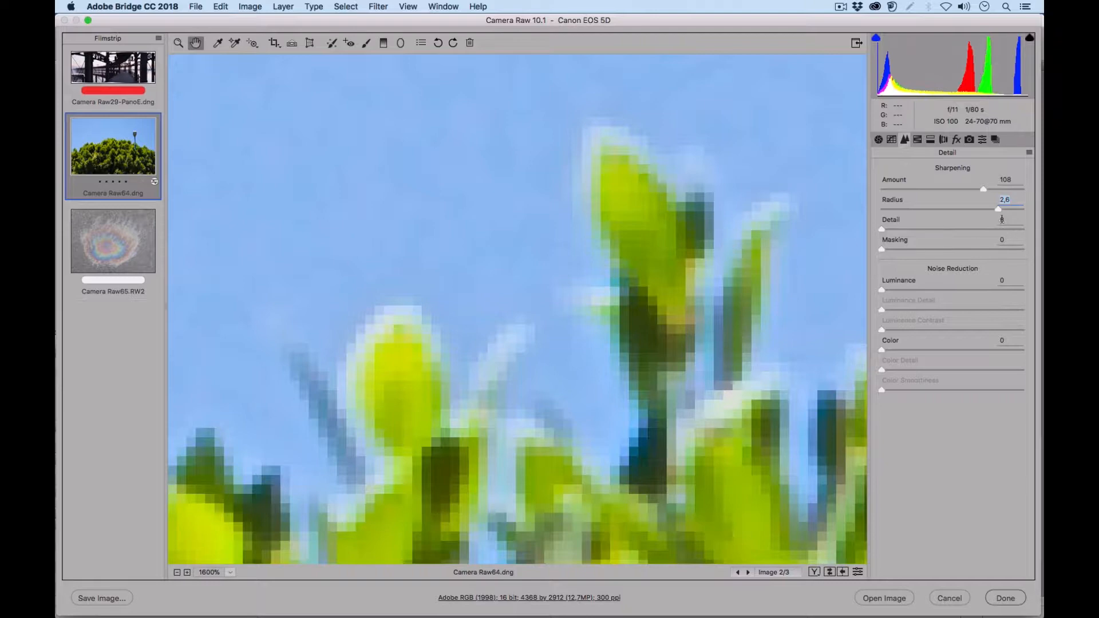
Step: Try a sharpening Radius of 1.0 on the leaf edges against the sky and set Radius to 2.3
left_click_drag(998, 209, 908, 209)
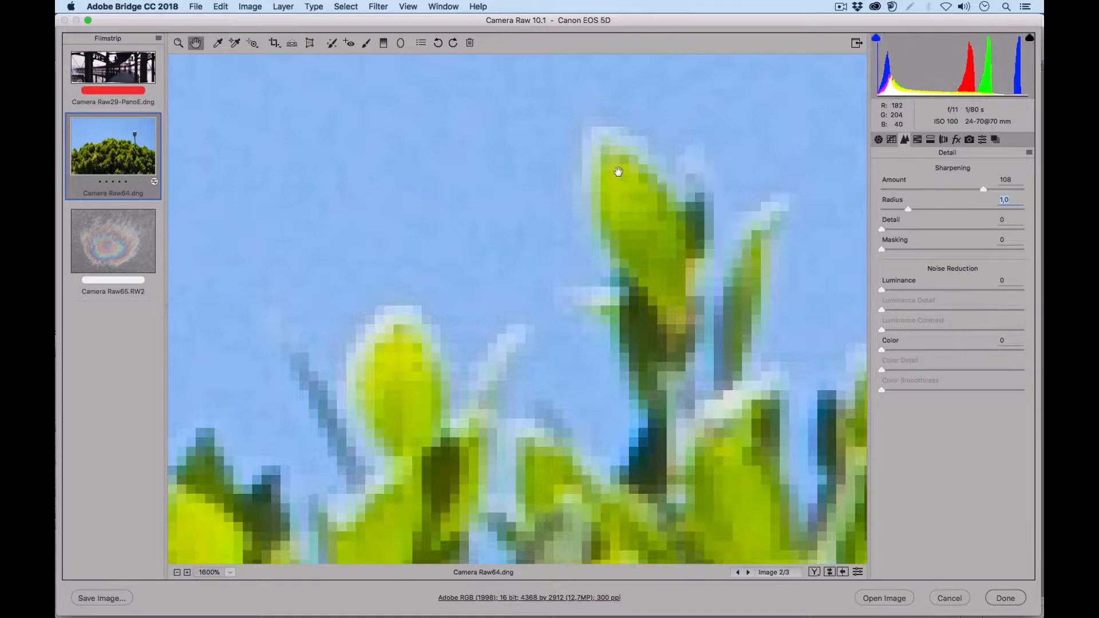
left_click_drag(932, 210, 957, 209)
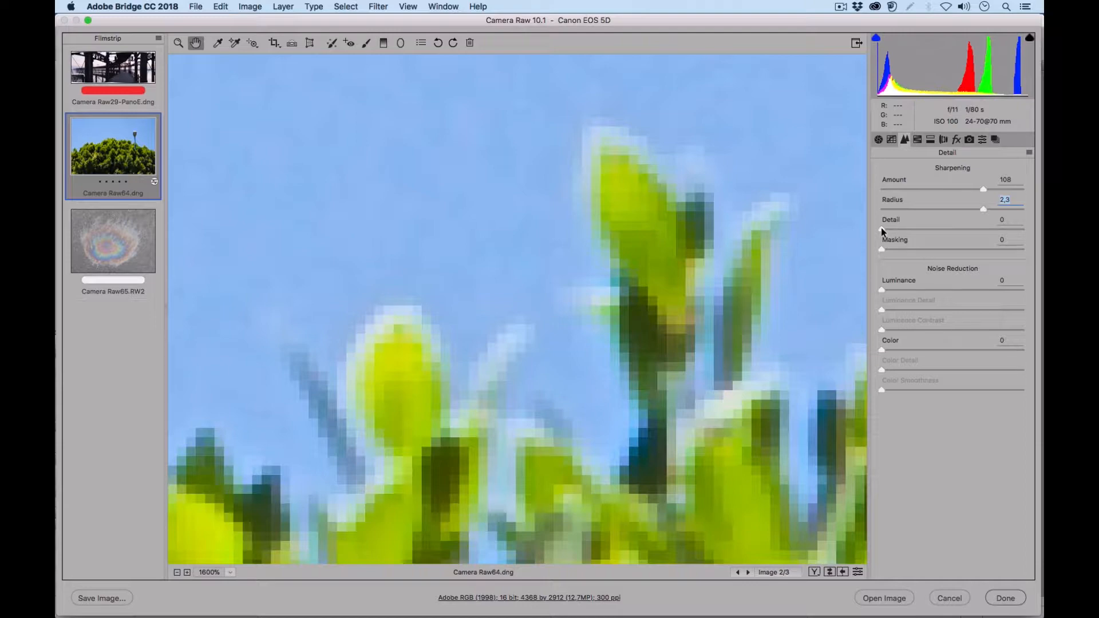
Step: Try different sharpening Detail values up to 24 on the leaves and sky and set Detail to 5
left_click_drag(883, 231, 895, 231)
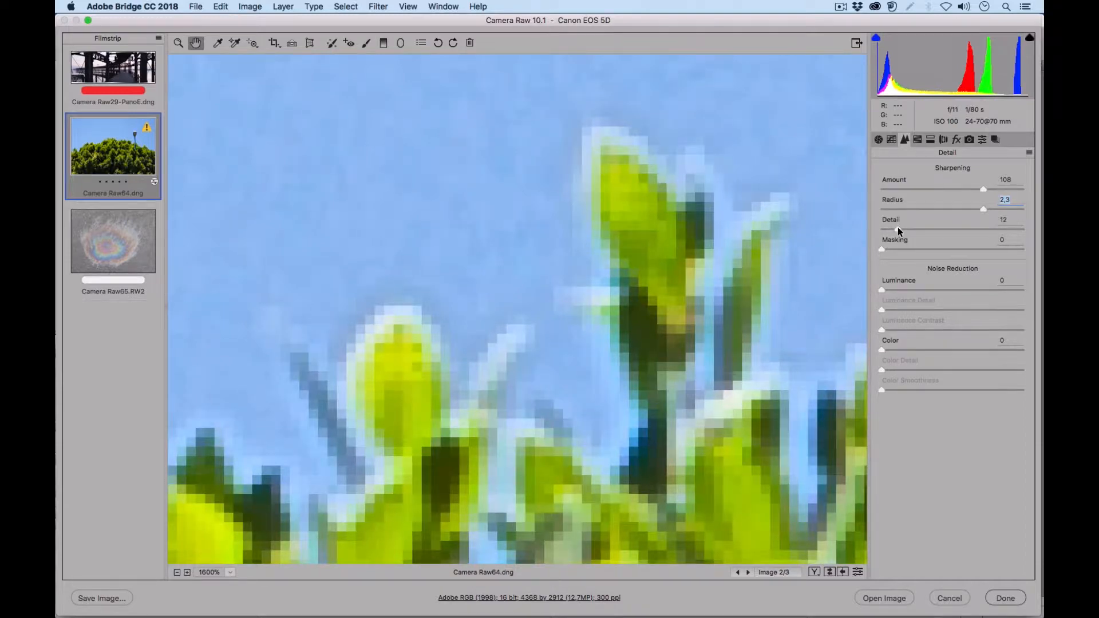
left_click(905, 228)
left_click_drag(900, 228, 894, 229)
left_click_drag(907, 227, 916, 226)
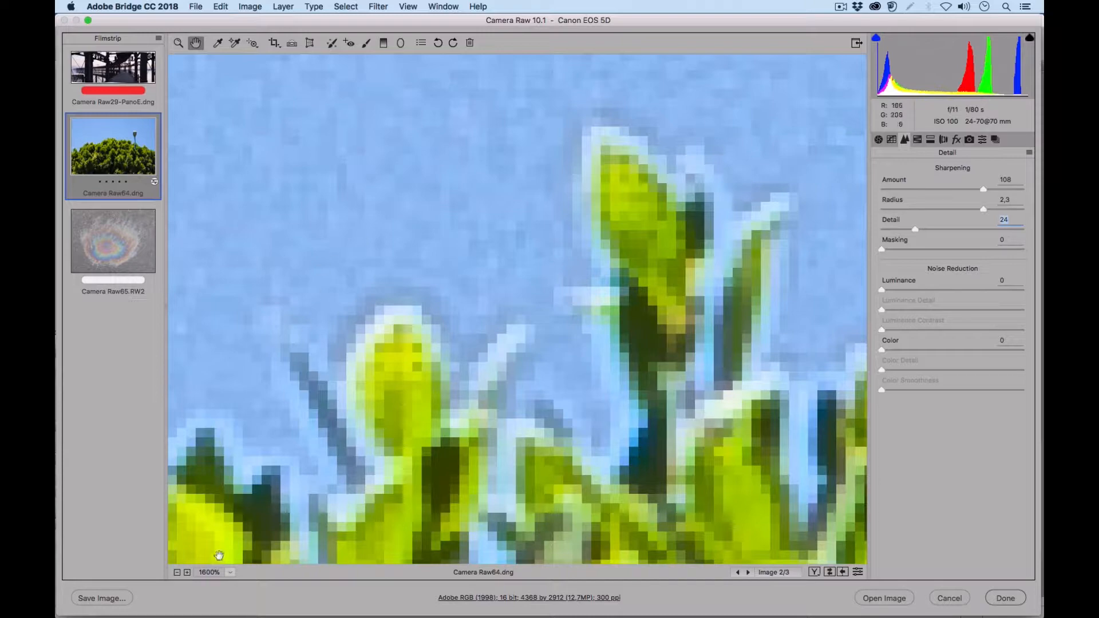
left_click(231, 574)
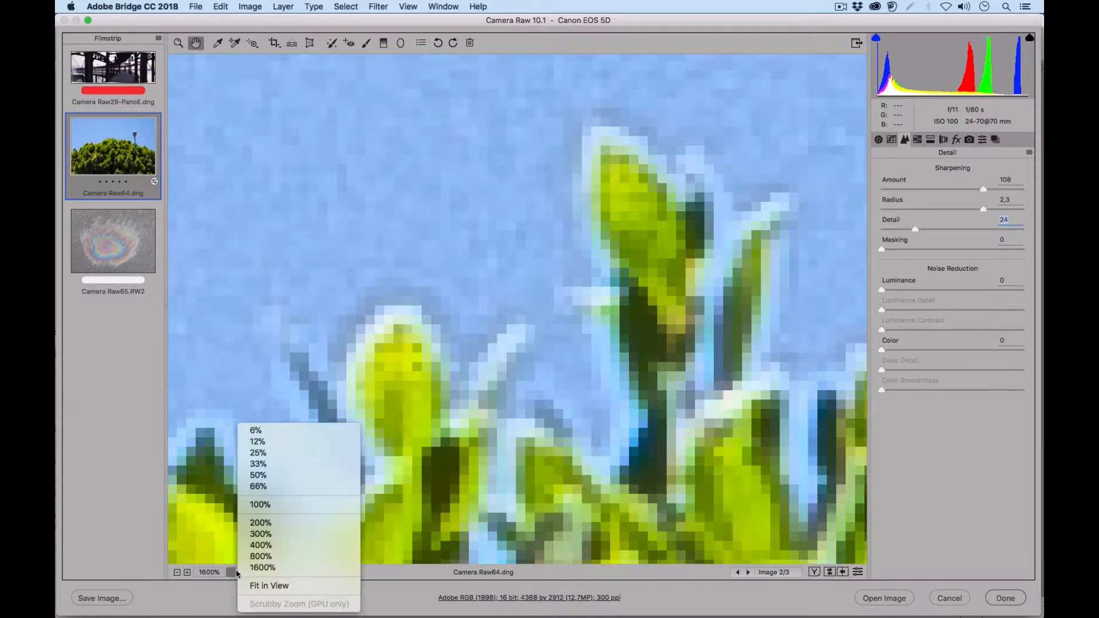
left_click(261, 504)
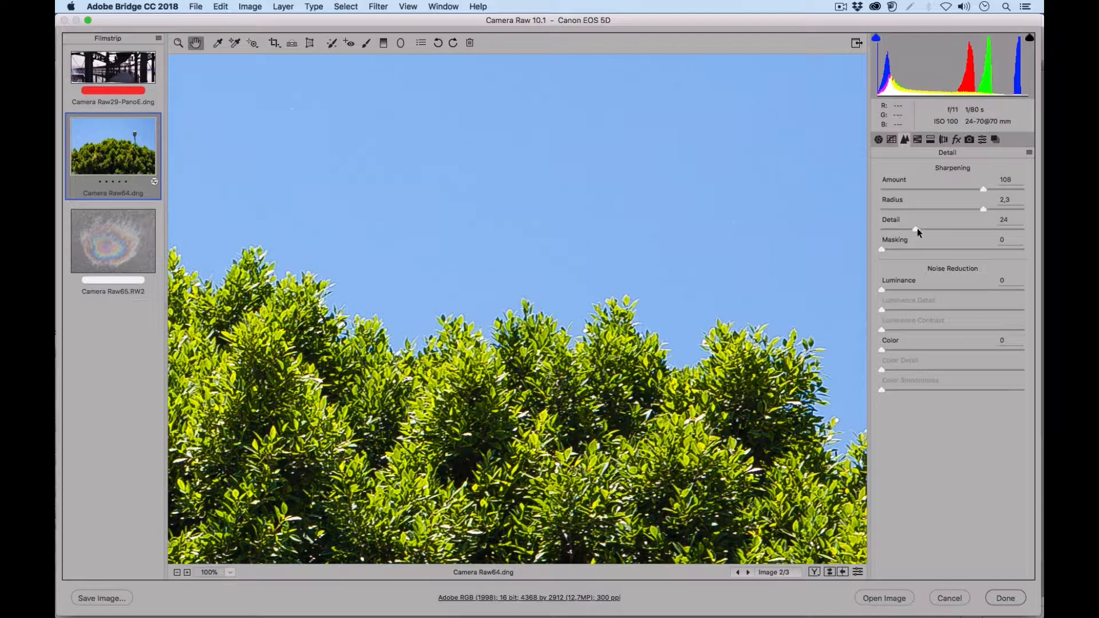
left_click_drag(917, 228, 891, 231)
Step: Compare the treetops at 300% magnification with the current sharpening and with the default settings
left_click(231, 574)
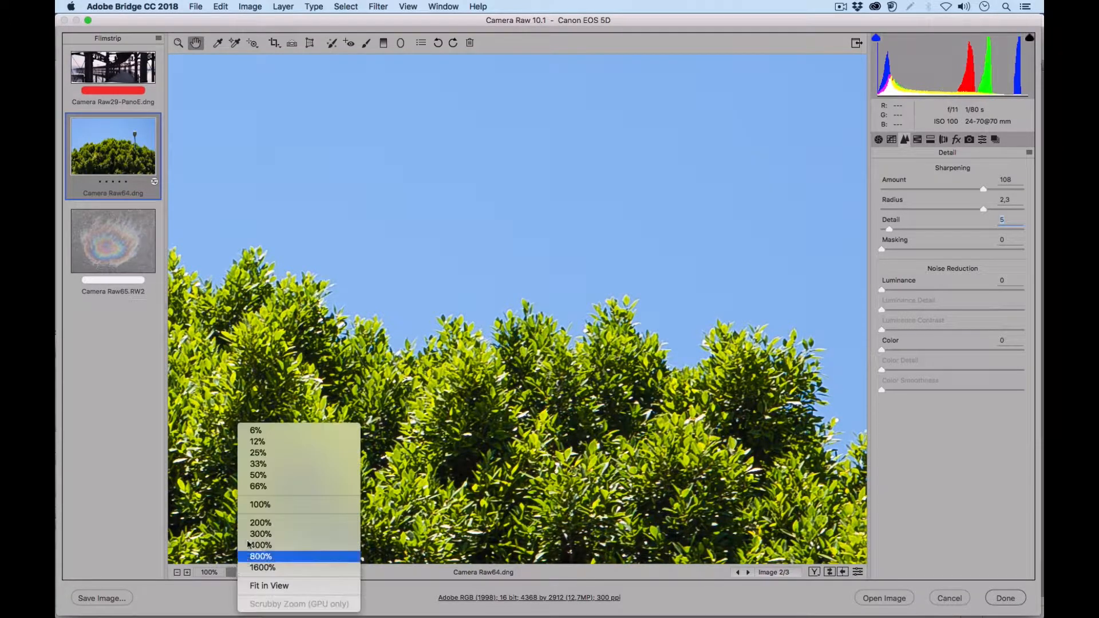
left_click(266, 522)
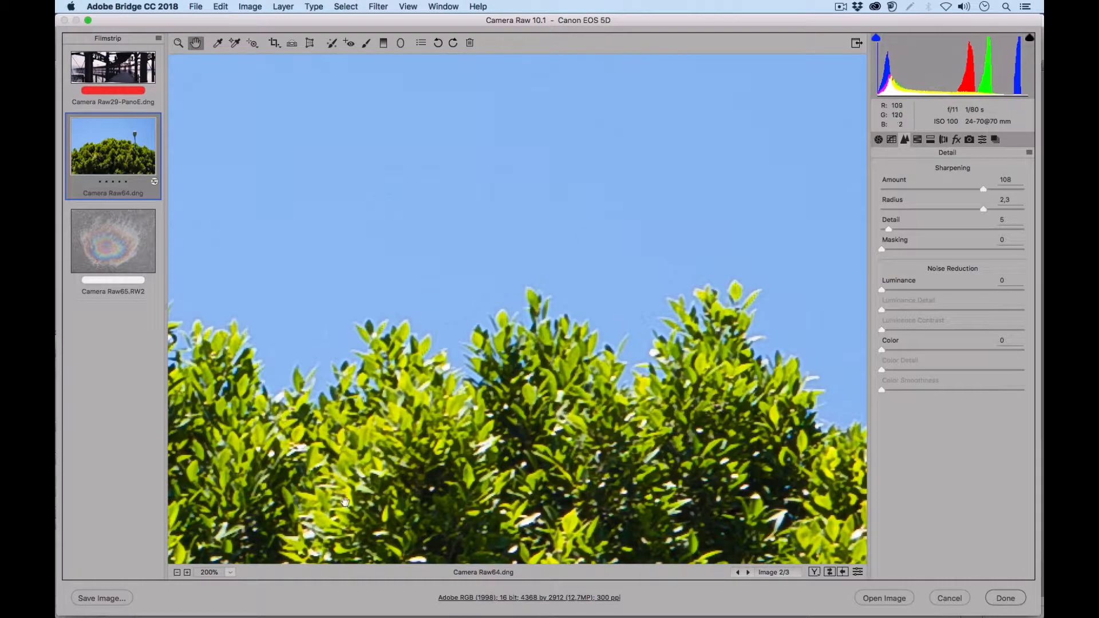
left_click(232, 575)
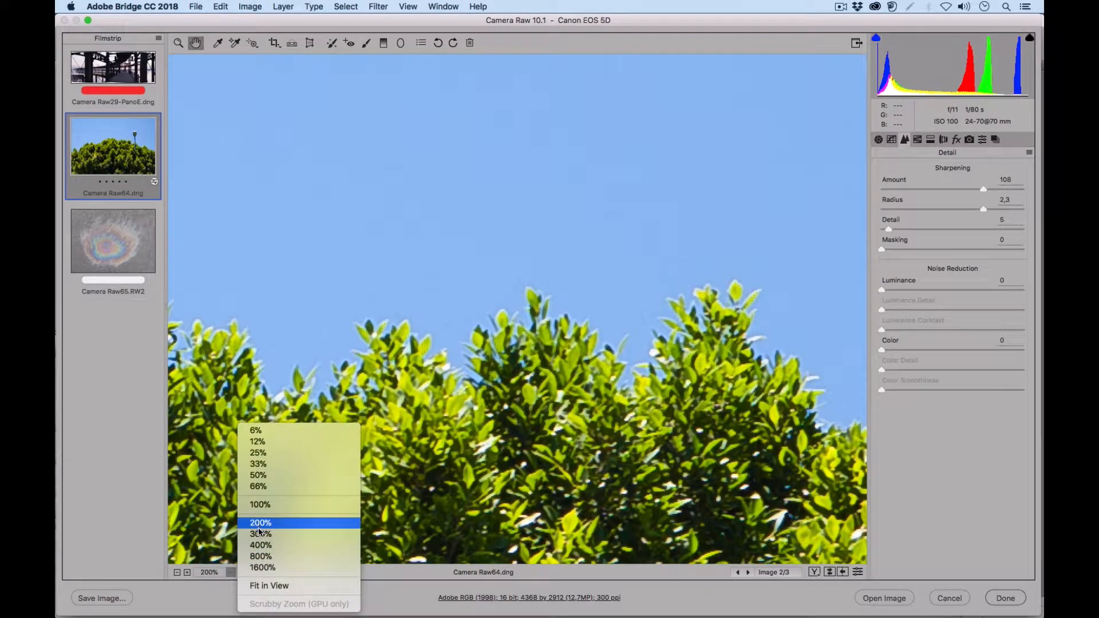
left_click(263, 531)
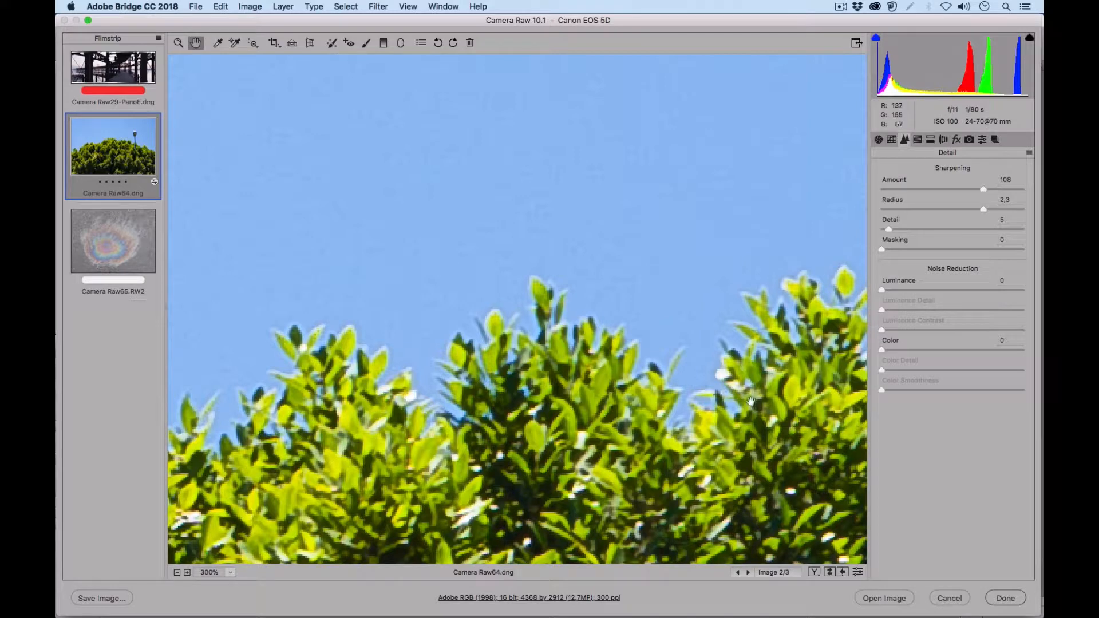
left_click_drag(606, 348, 523, 330)
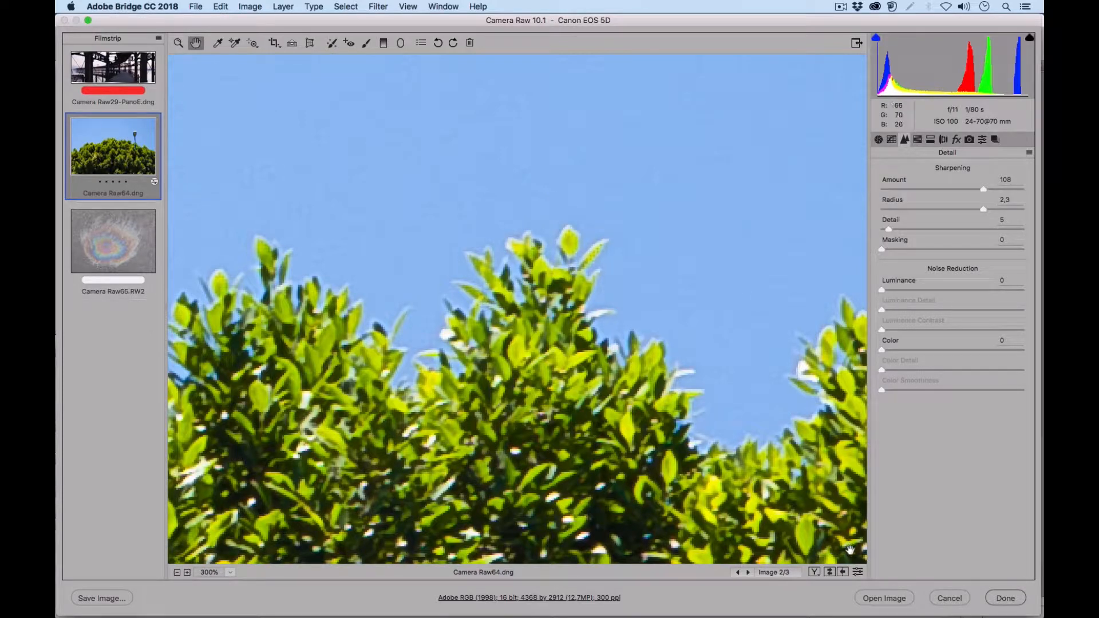
left_click(858, 573)
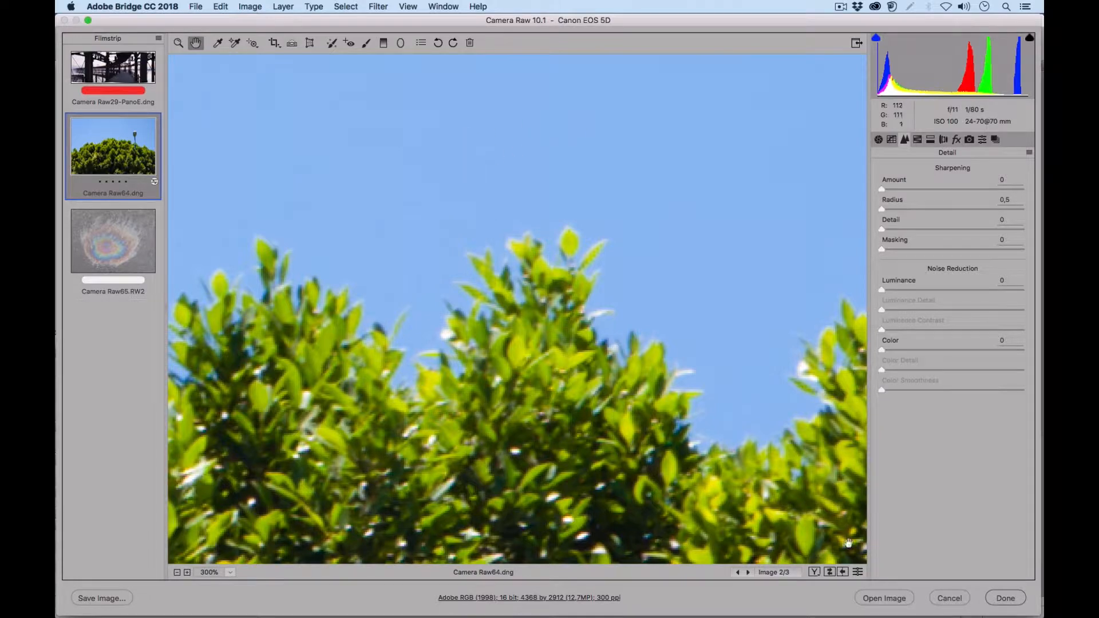
left_click(858, 573)
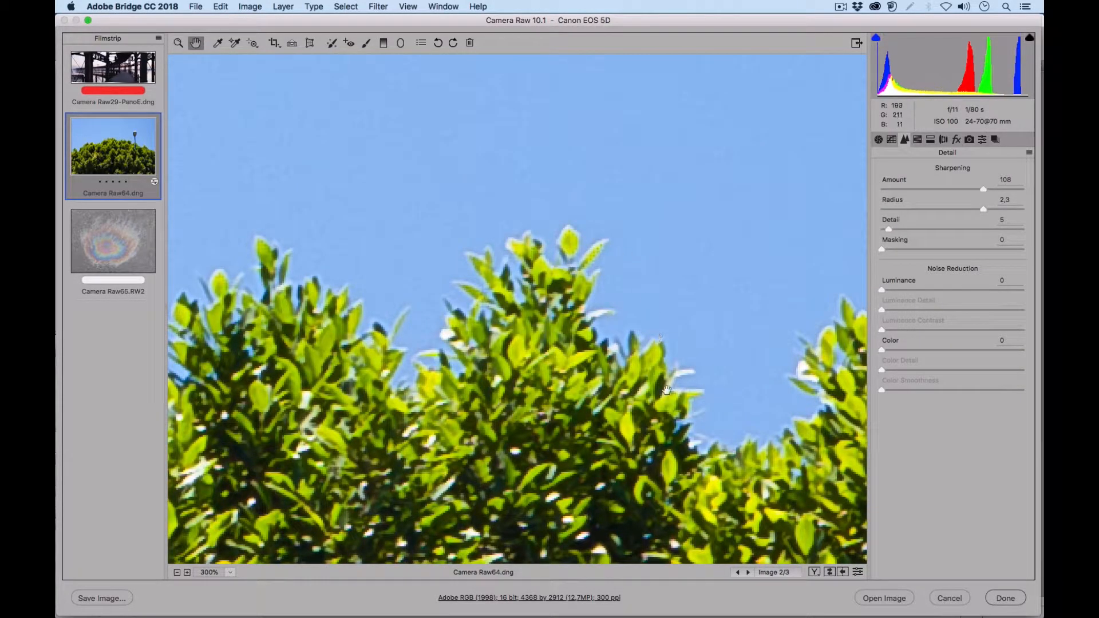
left_click(859, 573)
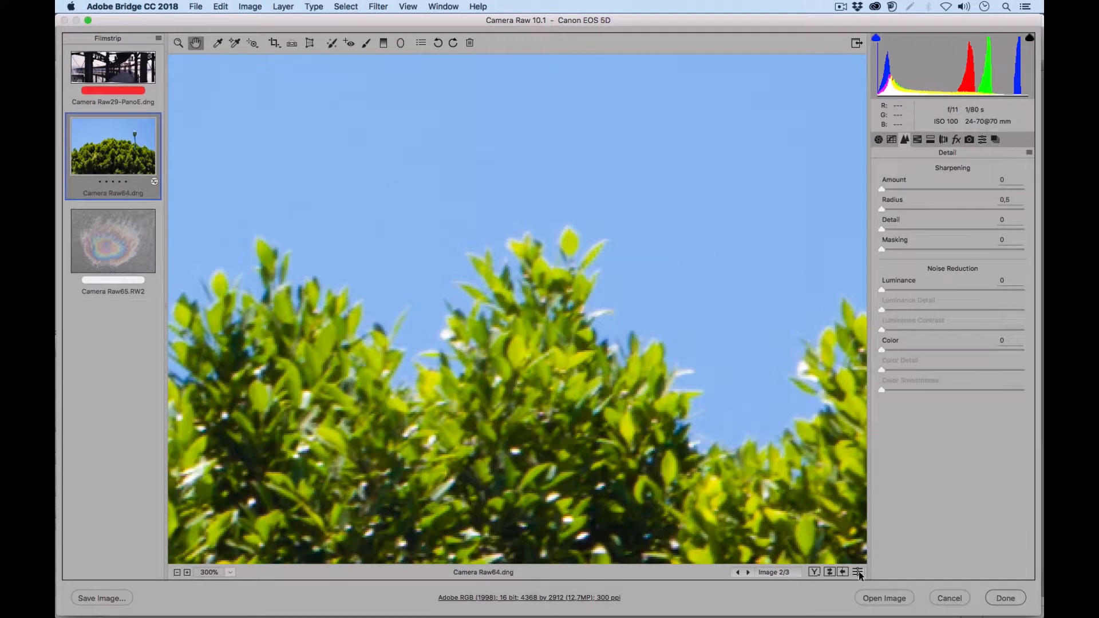
left_click(858, 573)
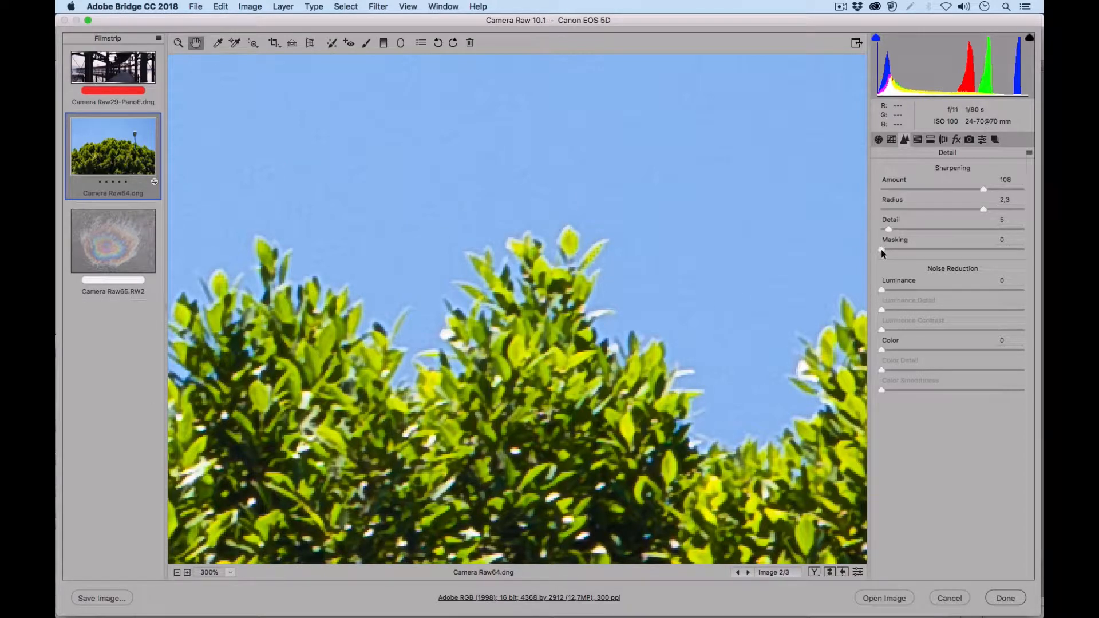
Step: Set sharpening Masking to 35 and compare the treetops and sky with the default settings
left_click_drag(900, 250, 914, 251)
left_click(858, 572)
left_click(859, 573)
left_click(859, 572)
left_click(859, 573)
left_click(858, 572)
left_click(859, 572)
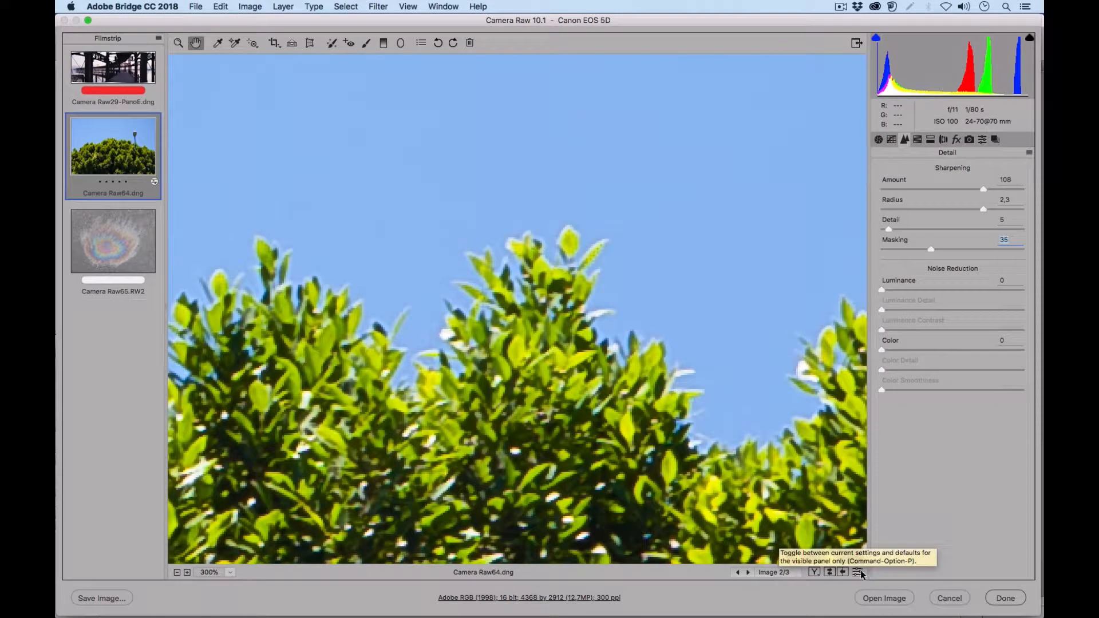
left_click(859, 573)
left_click(859, 573)
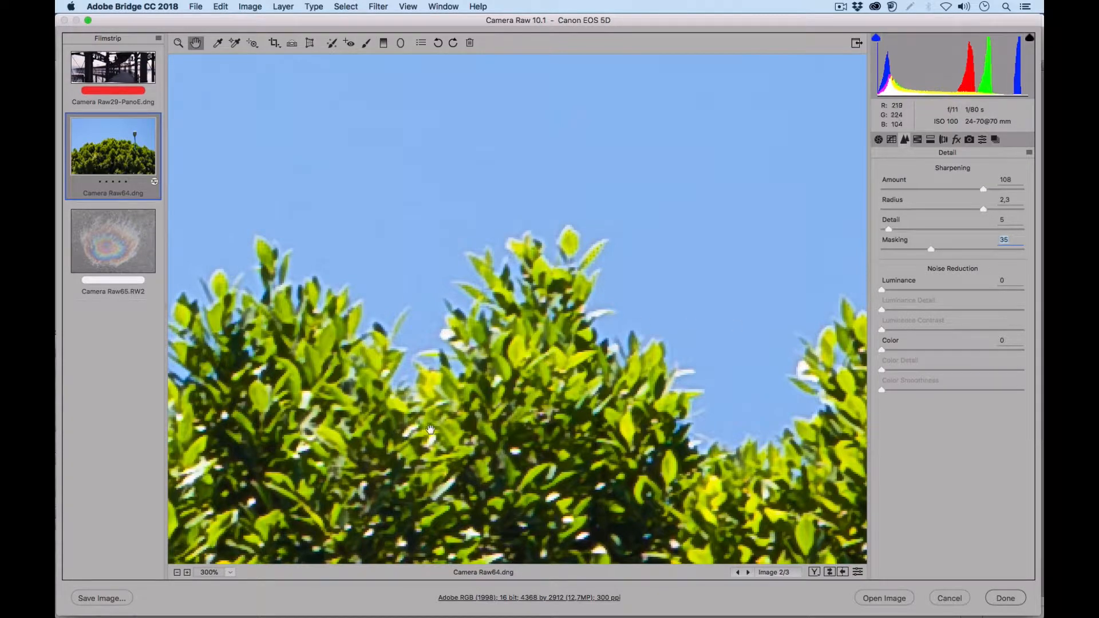
Step: Examine the lamp post and treetops at 100%, comparing the current sharpening with the default settings
left_click(231, 572)
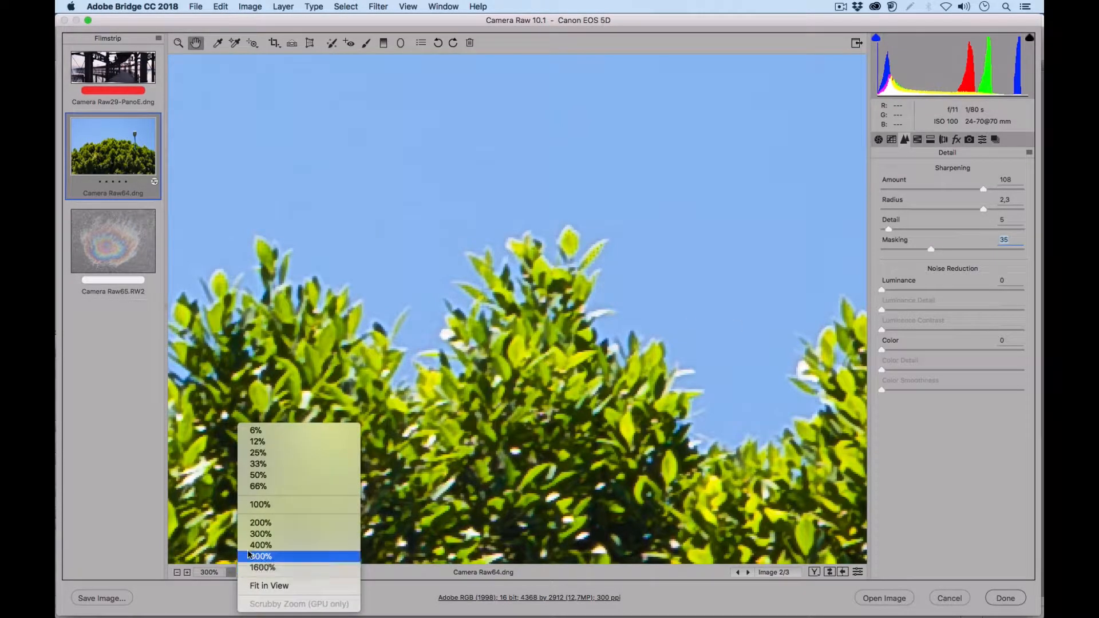
left_click(275, 508)
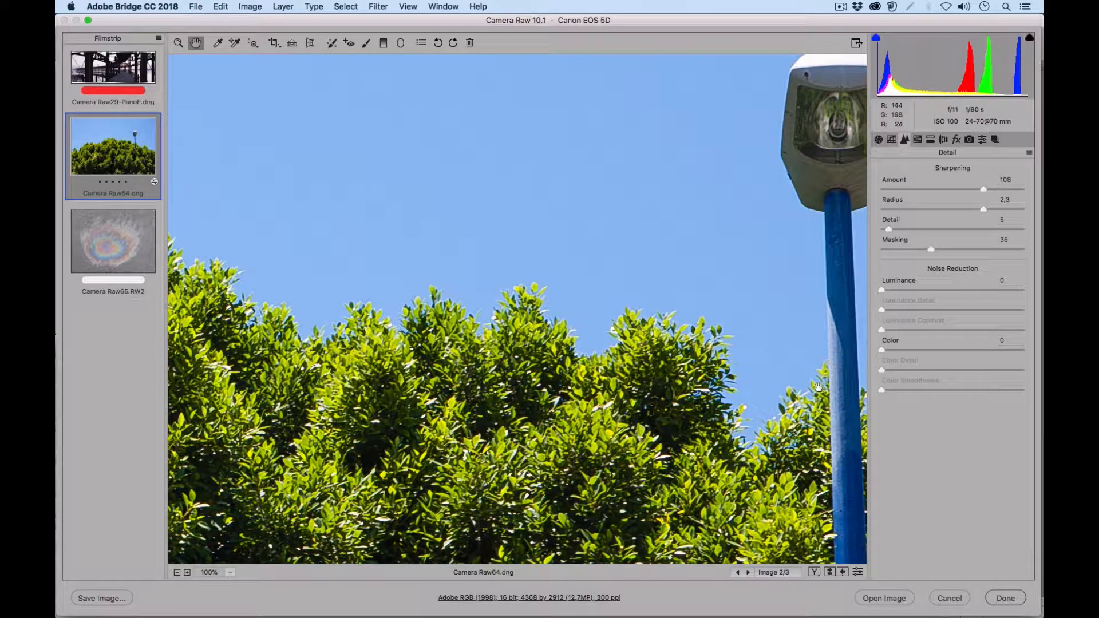
left_click_drag(718, 355, 580, 356)
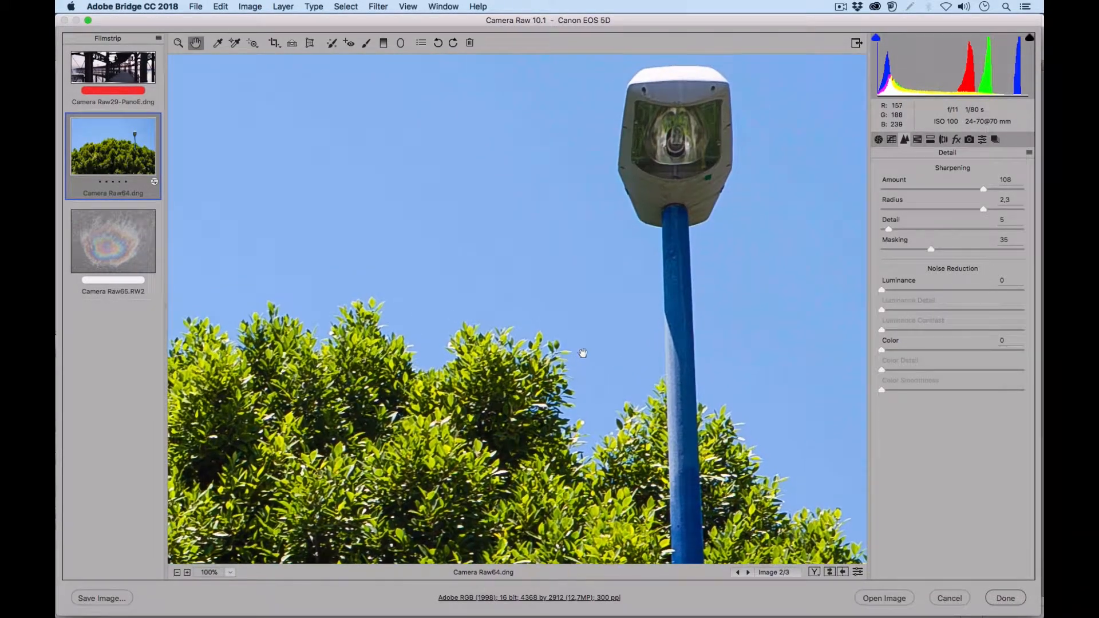
left_click(859, 573)
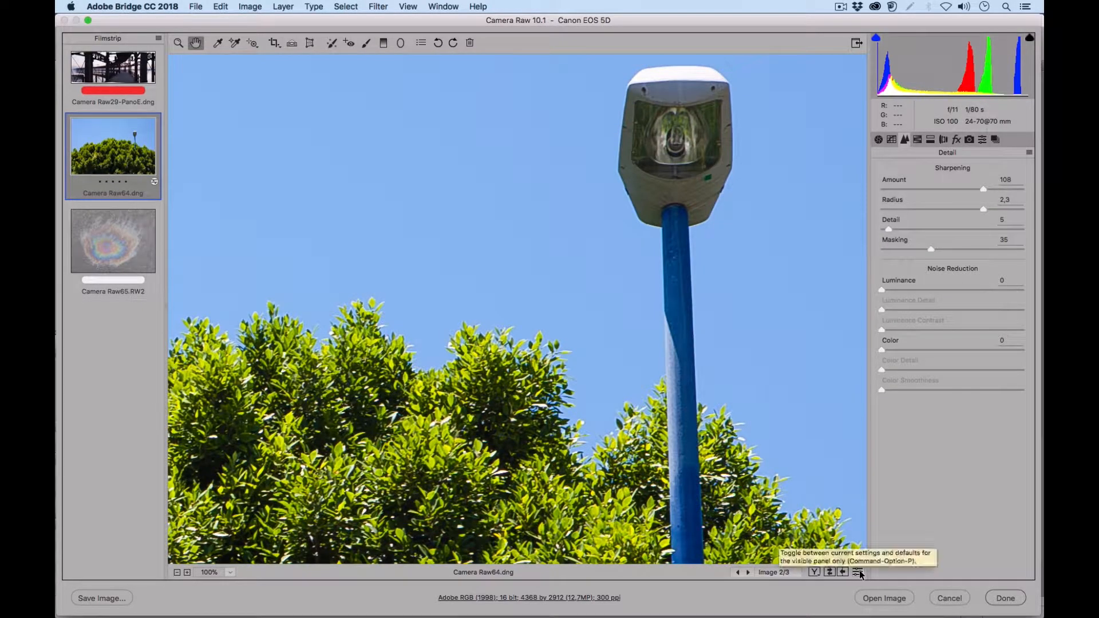
left_click(859, 573)
left_click(859, 573)
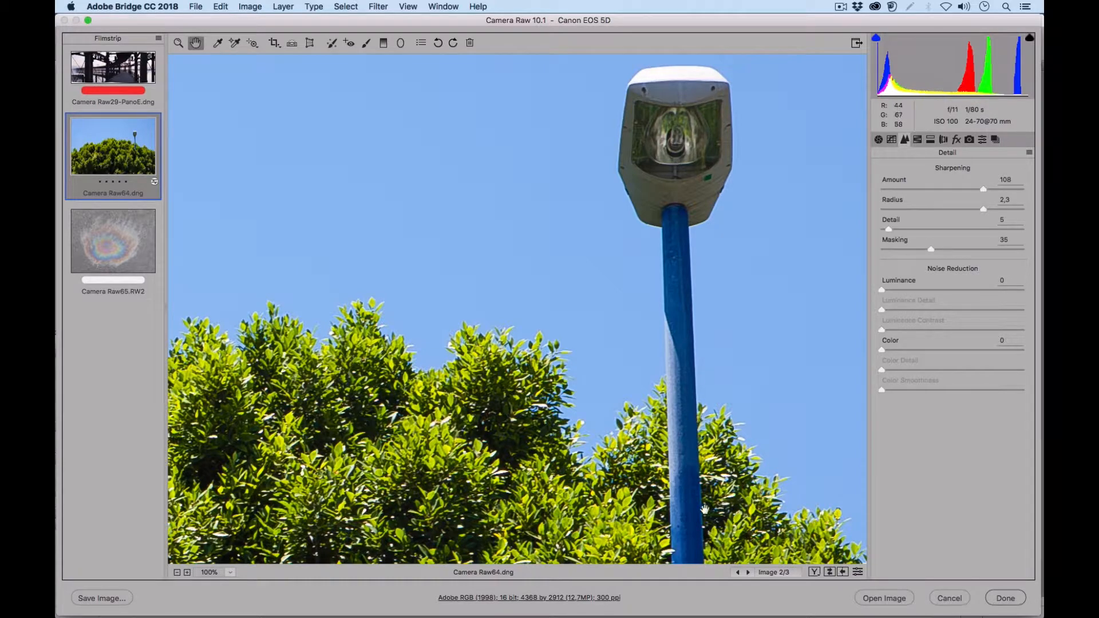
left_click(858, 573)
left_click(858, 573)
Step: Lower the tree photo's sharpening Amount and raise its Masking slightly
left_click_drag(983, 189, 967, 204)
left_click_drag(932, 250, 935, 250)
Step: Open Camera Raw65.RW2 and set Blacks to -44, Shadows to -28, Exposure to -0.35, Contrast to +40 and Whites to +29
left_click(123, 250)
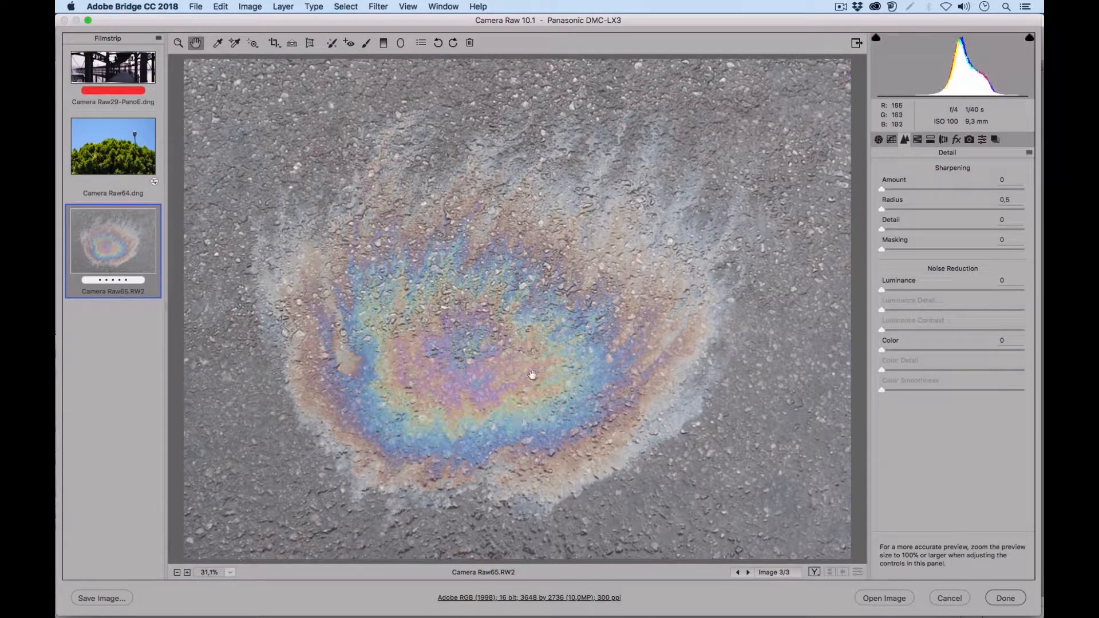
left_click(878, 139)
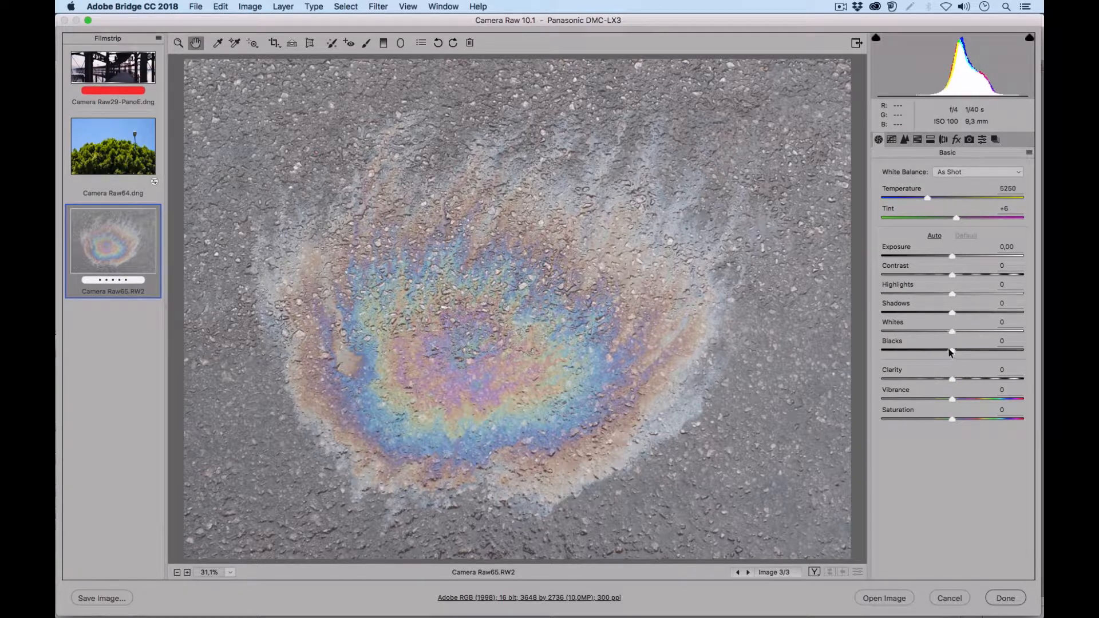
left_click_drag(950, 350, 922, 350)
left_click_drag(952, 312, 932, 312)
left_click_drag(953, 255, 981, 274)
left_click_drag(965, 332, 974, 332)
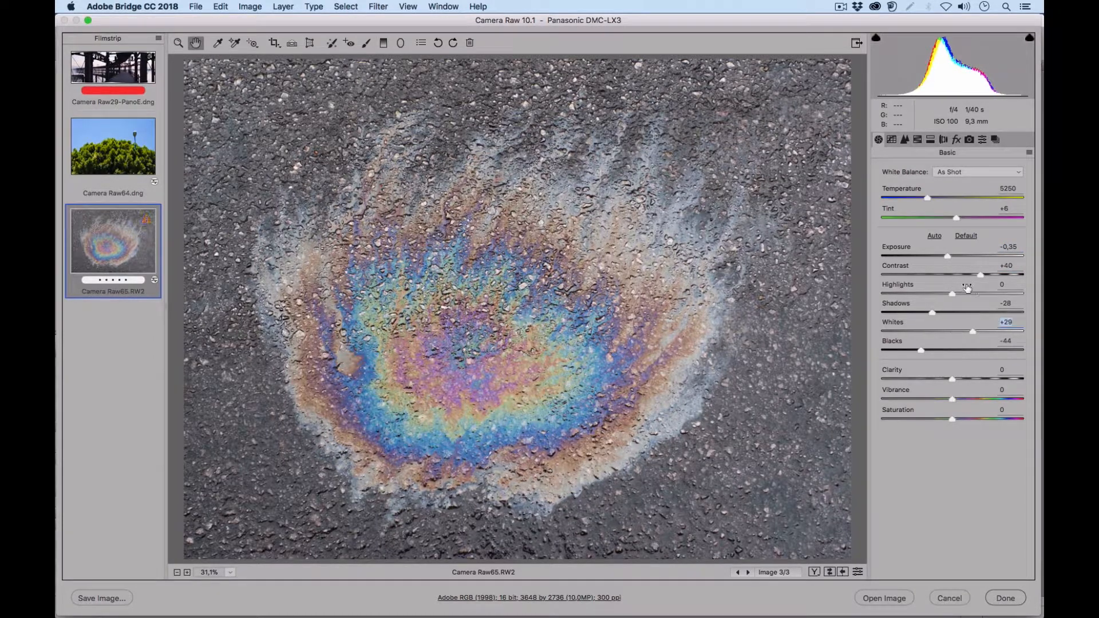
Step: Refine the asphalt photo's tones with Highlights +30, Contrast +60, Blacks -56 and Exposure -0.45
left_click_drag(963, 290, 995, 274)
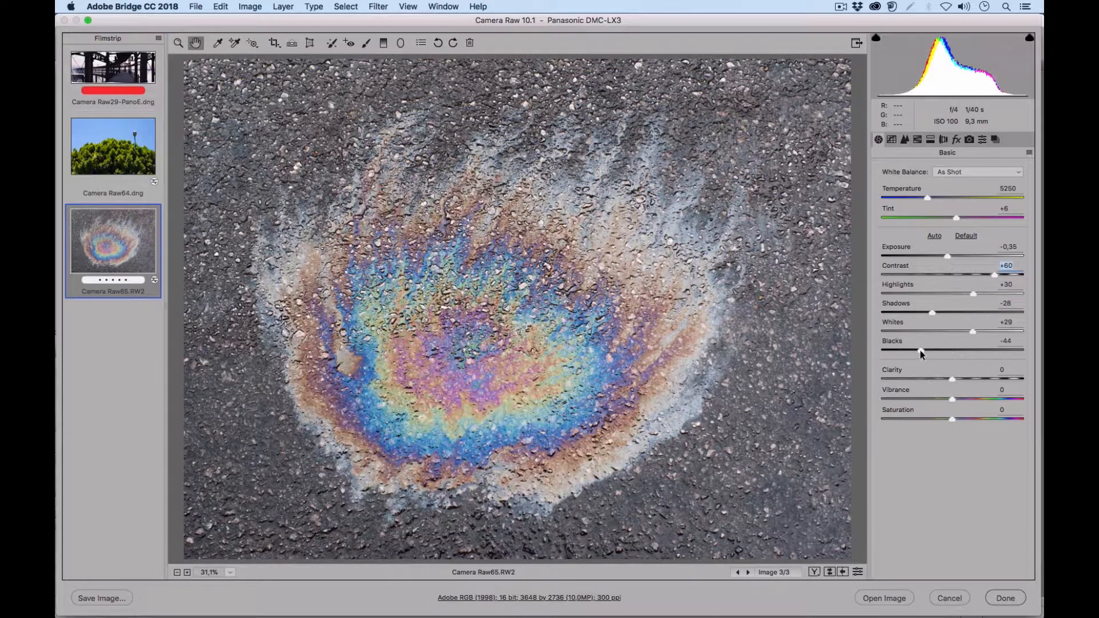
left_click_drag(921, 350, 913, 350)
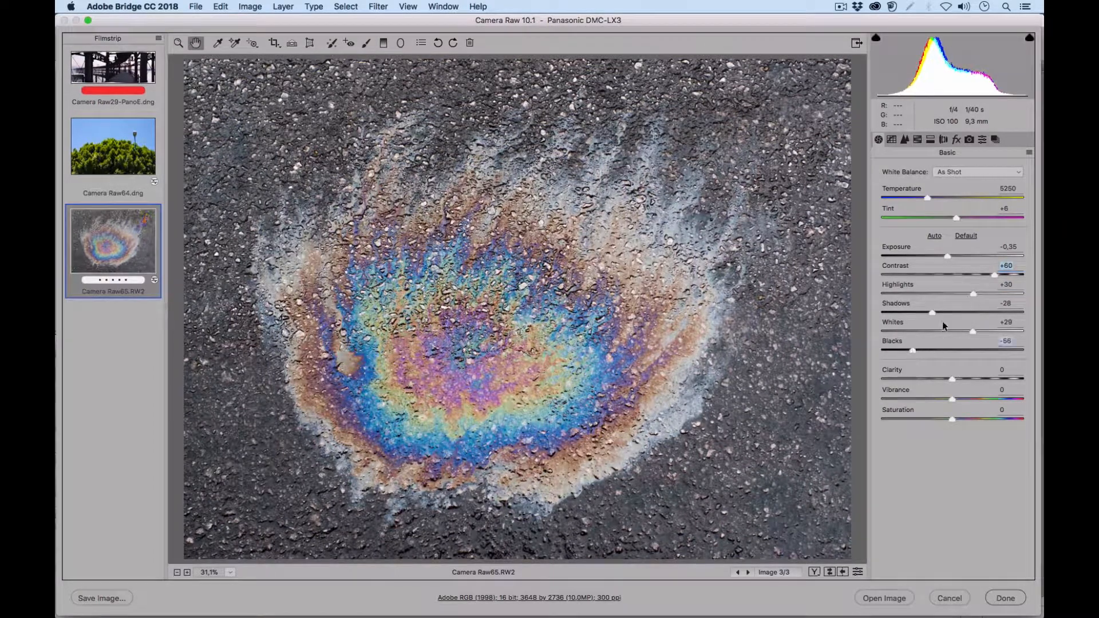
left_click_drag(948, 256, 945, 256)
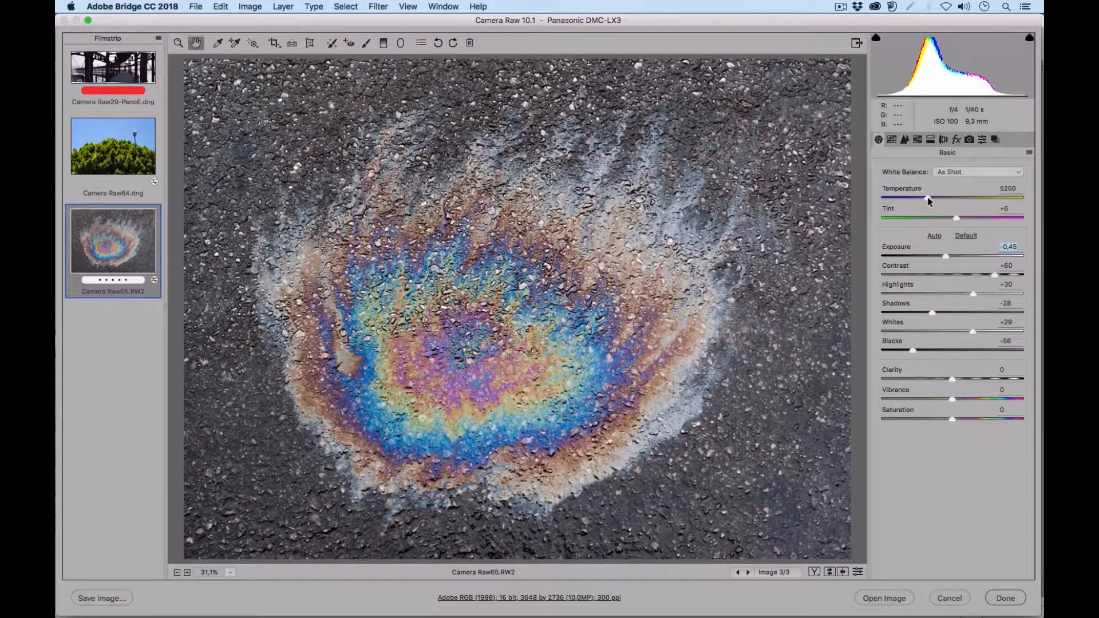
Step: Set the asphalt photo's Temperature to 5400, Clarity to +16 and Vibrance to +19
left_click_drag(929, 200, 931, 199)
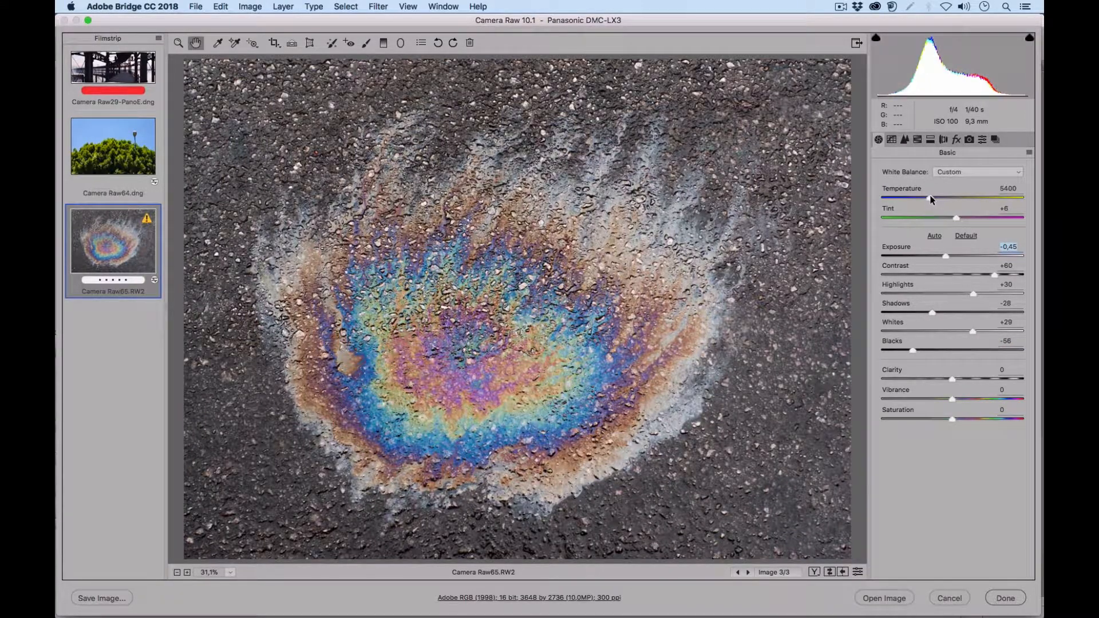
left_click(963, 379)
left_click_drag(959, 399, 967, 396)
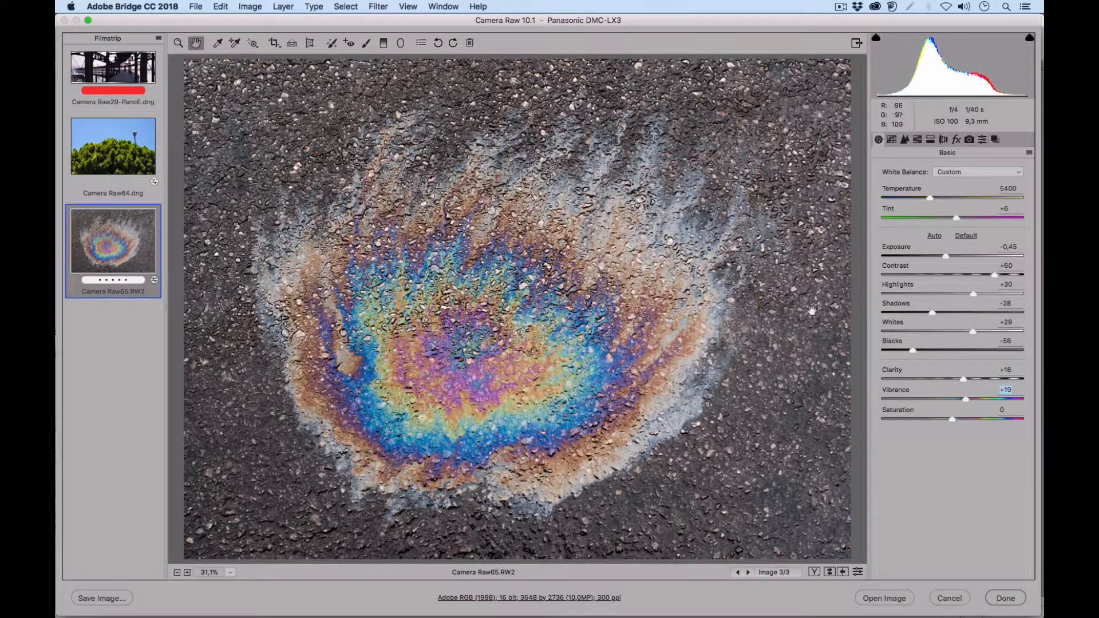
left_click(904, 140)
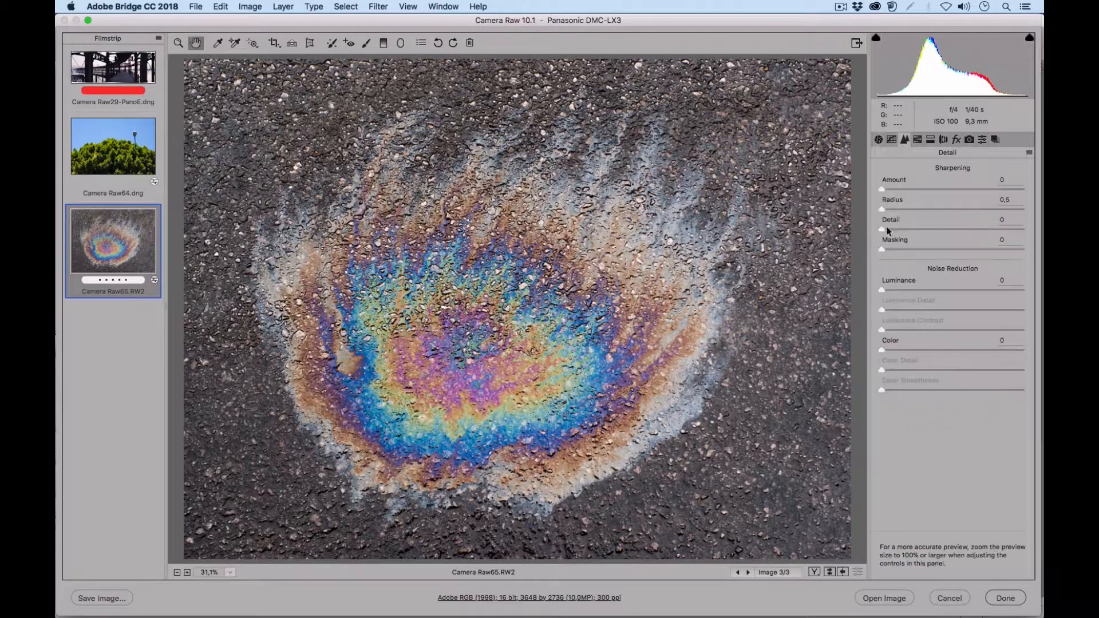
left_click(879, 140)
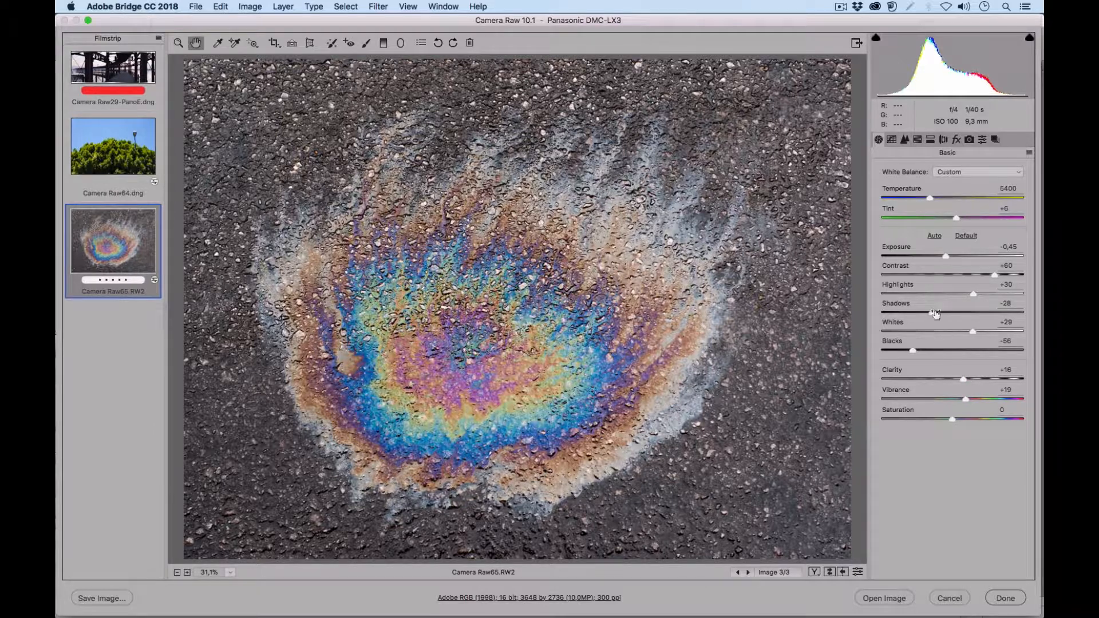
left_click(905, 139)
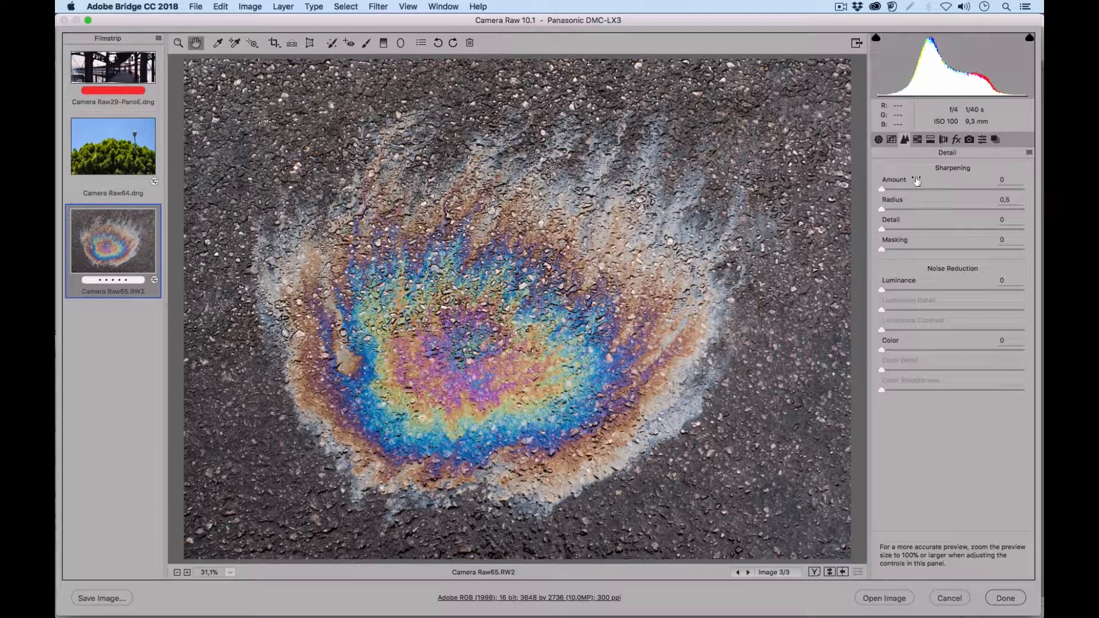
Step: Raise the asphalt photo's Clarity to +25
left_click(881, 141)
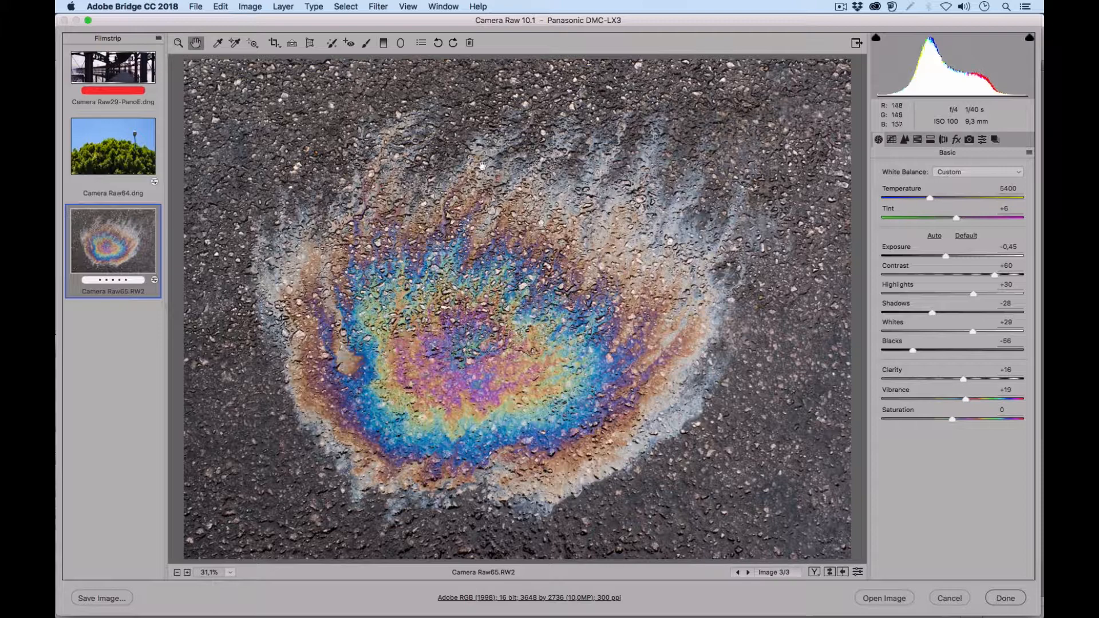
mouse_move(964, 377)
left_mouse_down()
mouse_move(996, 369)
mouse_move(950, 376)
mouse_move(994, 369)
mouse_move(977, 367)
left_mouse_up()
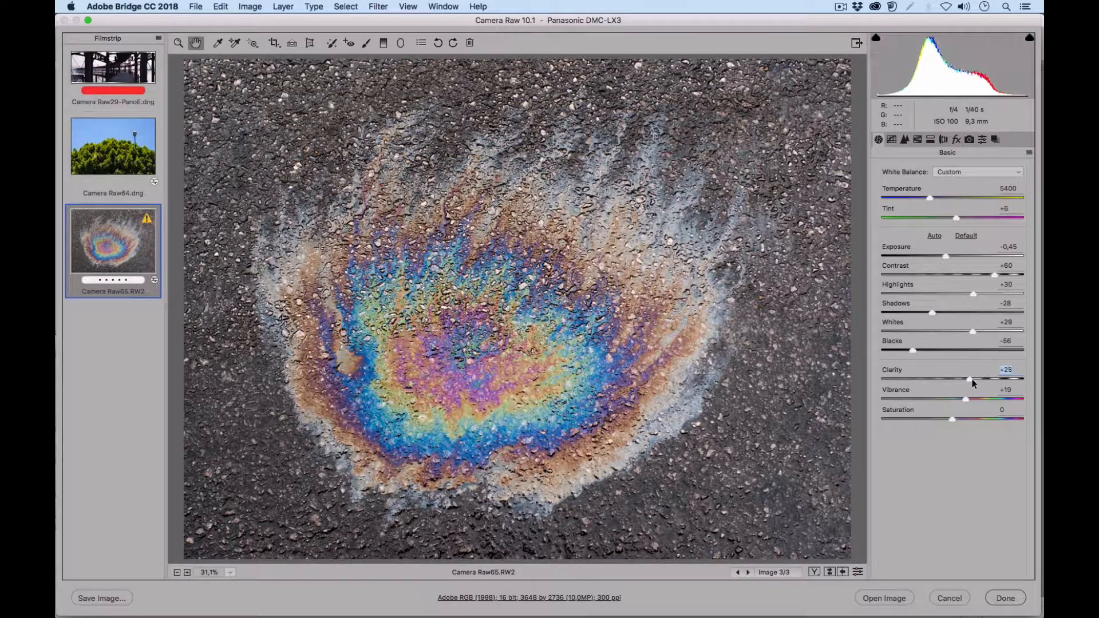
Step: Set the asphalt photo's sharpening Amount to 109 and Radius to 1.8 at 100% view, comparing with the default sharpening
left_click(905, 140)
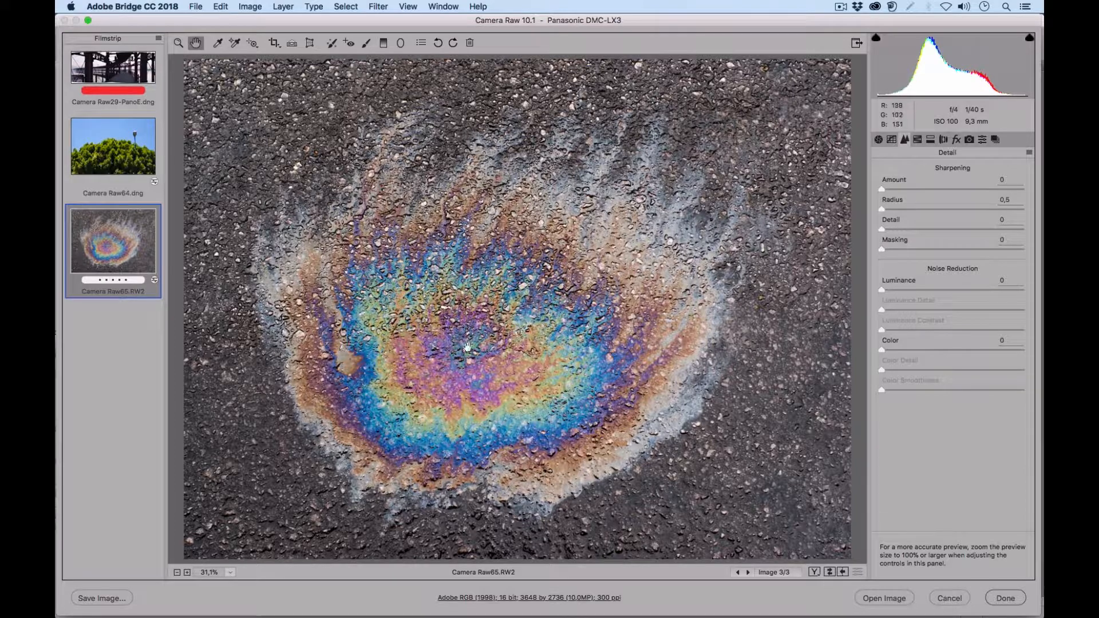
left_click(230, 573)
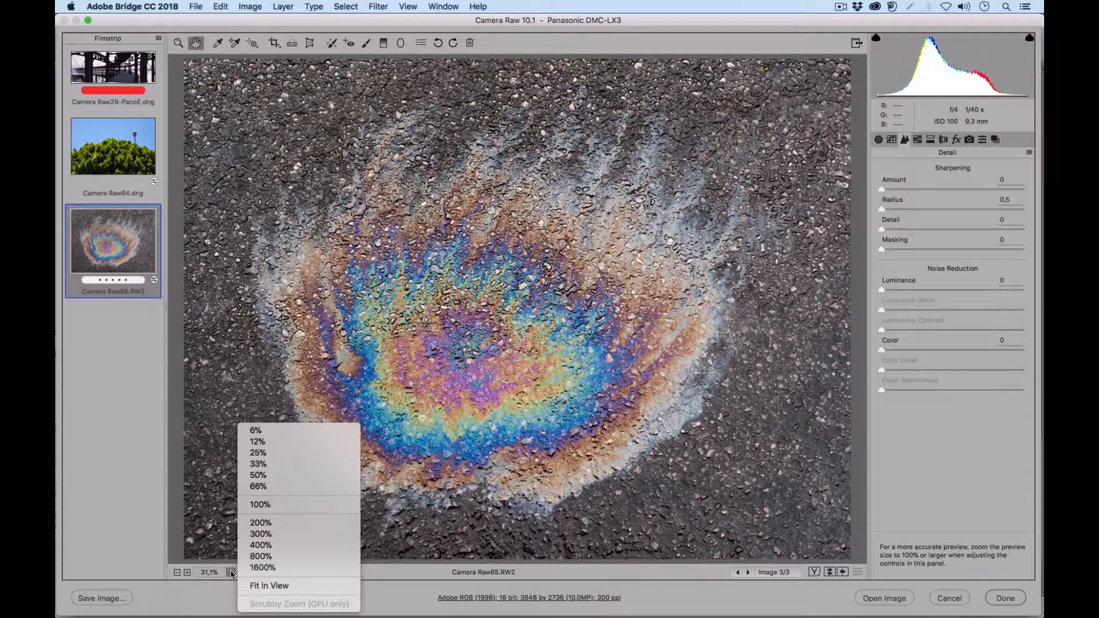
left_click(282, 506)
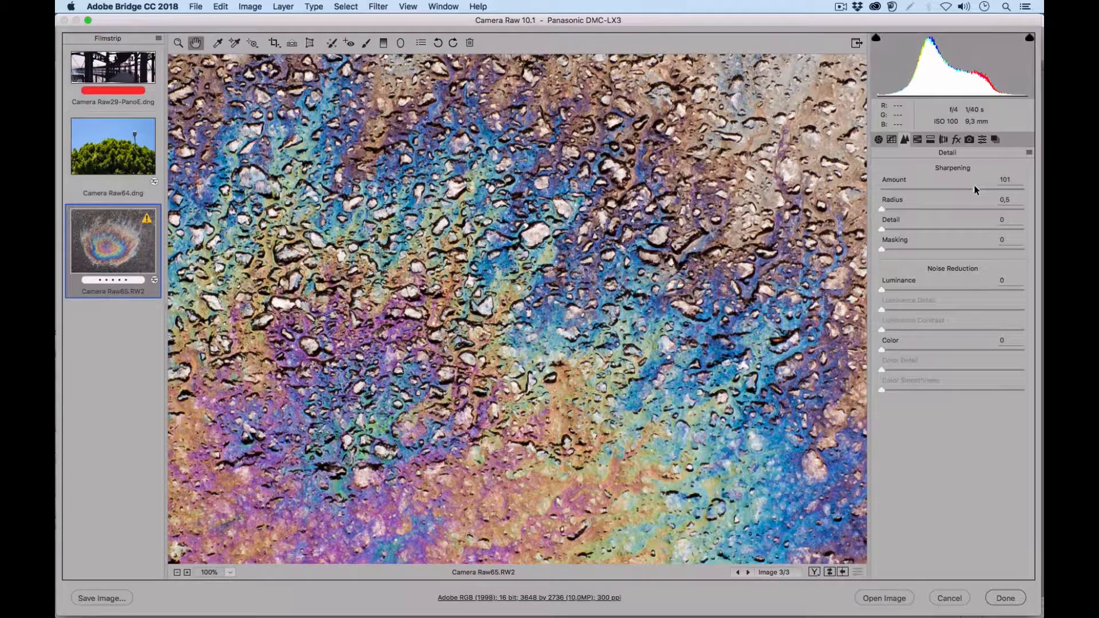
left_click_drag(977, 187, 874, 183)
left_click(932, 190)
left_click_drag(963, 189, 984, 190)
left_click(957, 208)
left_click(858, 573)
left_click(858, 572)
Step: Set the sharpening Detail to 4 and compare the current sharpening with the defaults
left_click_drag(883, 231, 887, 232)
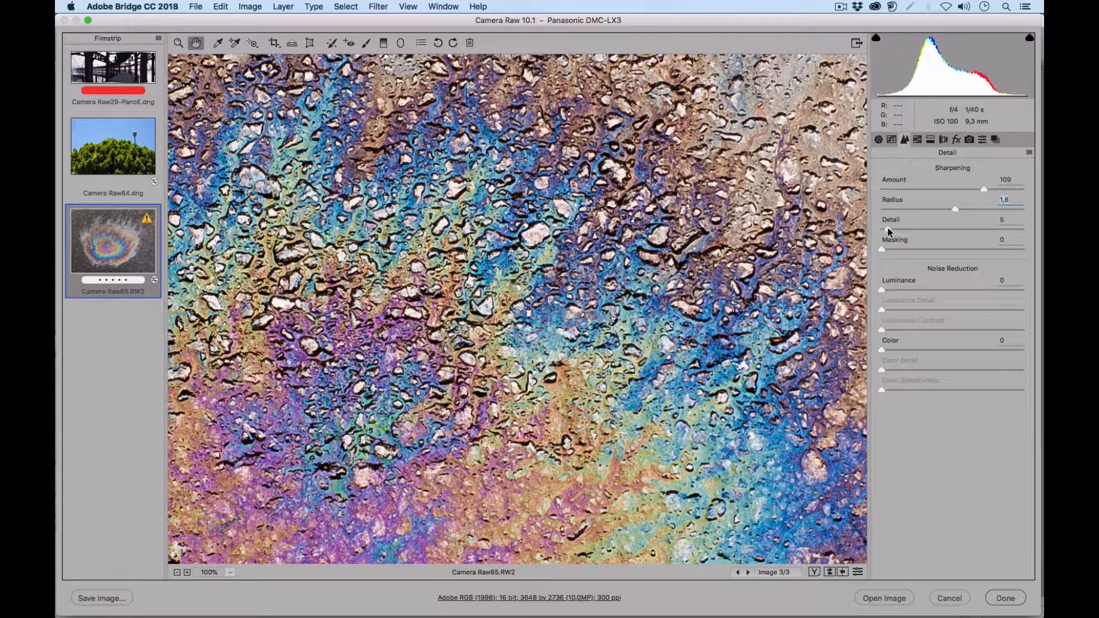
left_click(858, 573)
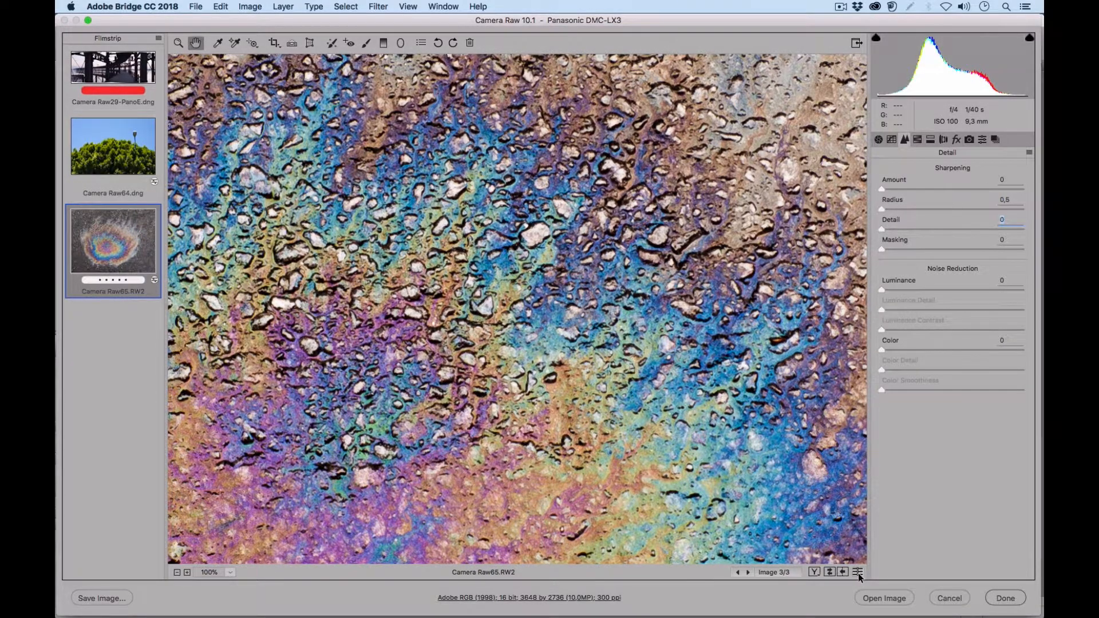
left_click(858, 574)
left_click(861, 573)
left_click(861, 573)
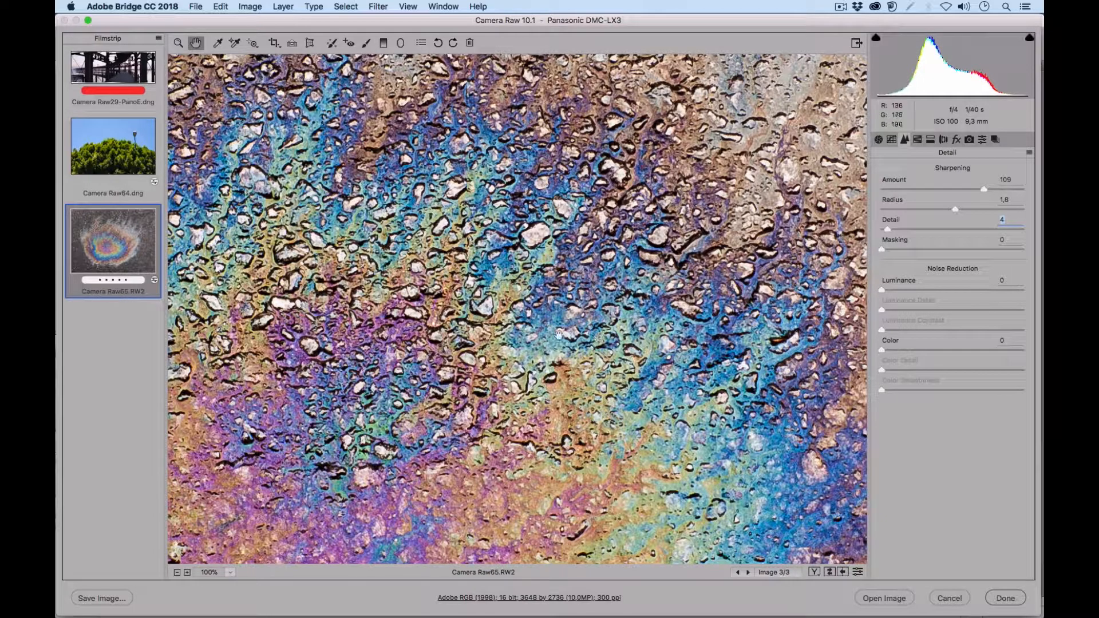
Step: Set the sharpening Masking to 58 and show the whole asphalt photo
left_click_drag(913, 252, 958, 252)
left_click(231, 573)
left_click(263, 585)
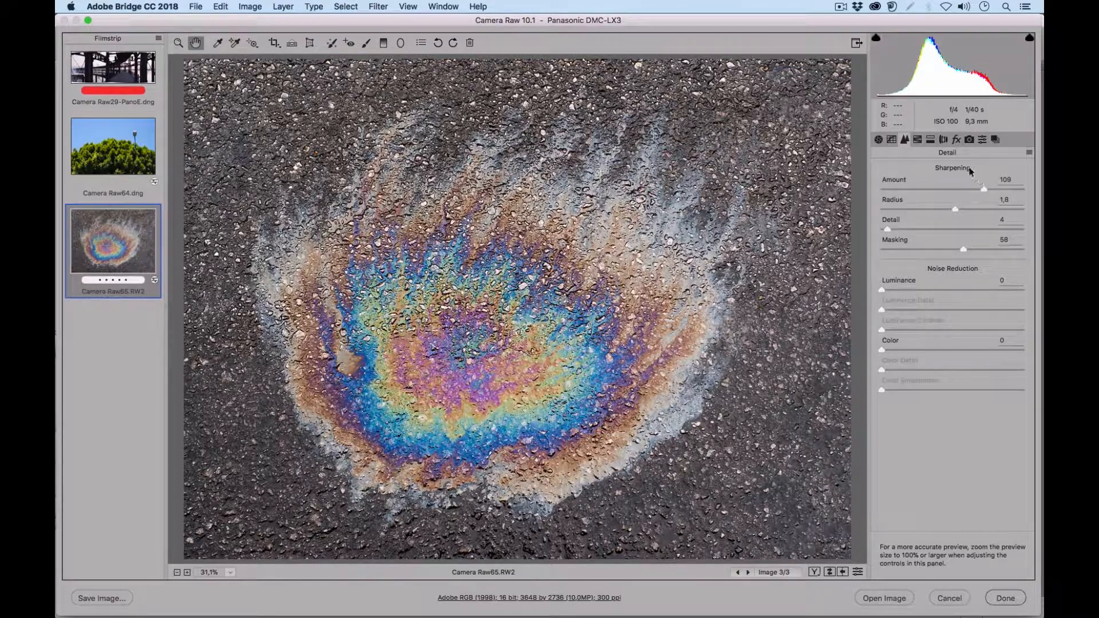
Step: Reset the sharpening to Amount 0, Radius 0.5, Detail 0 and Masking 0
left_click_drag(984, 188, 881, 190)
left_click_drag(955, 209, 881, 228)
left_click_drag(962, 249, 881, 249)
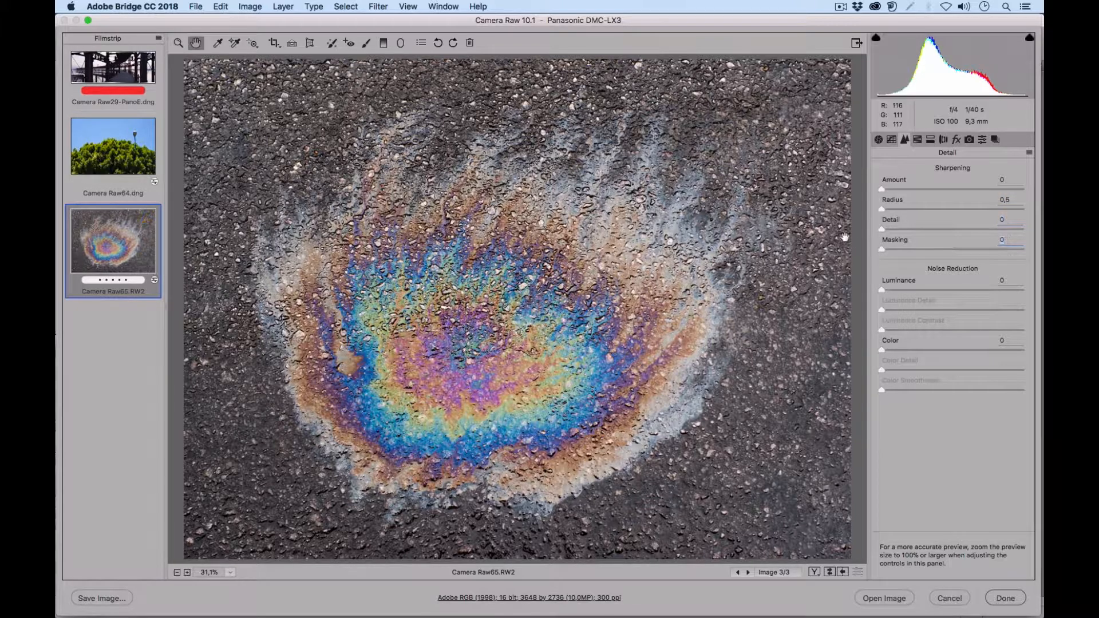
Step: Set the asphalt photo's sharpening Amount to 110 at 200% view, judging it with the grayscale preview
left_click(231, 573)
left_click(260, 522)
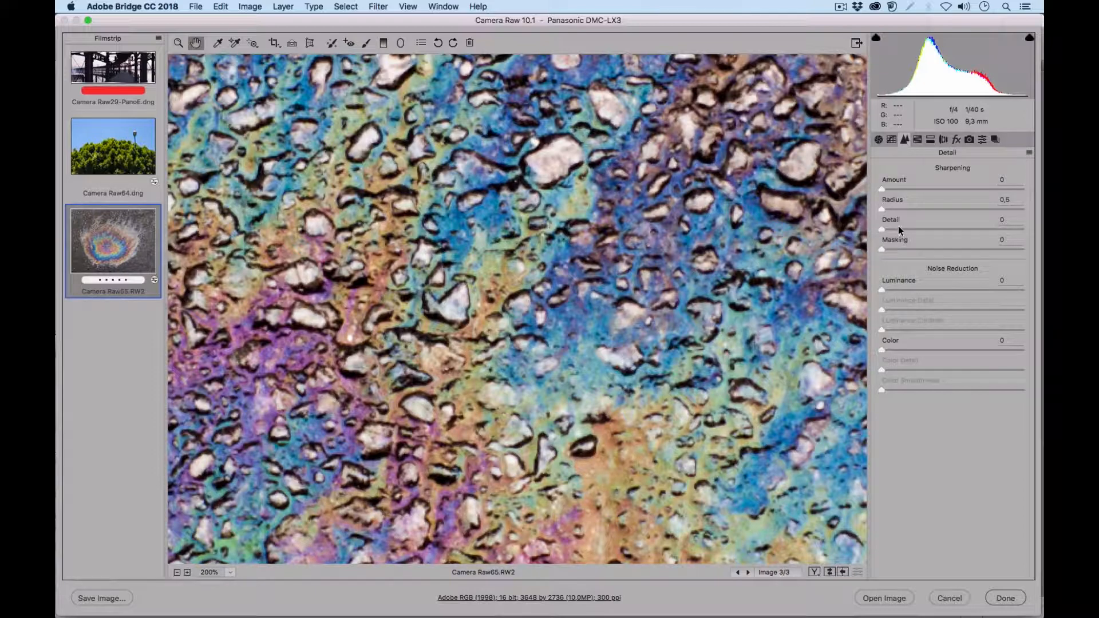
key("alt")
mouse_move(883, 191)
left_mouse_down()
mouse_move(991, 186)
mouse_move(882, 182)
left_mouse_up()
left_click_drag(966, 177, 994, 180)
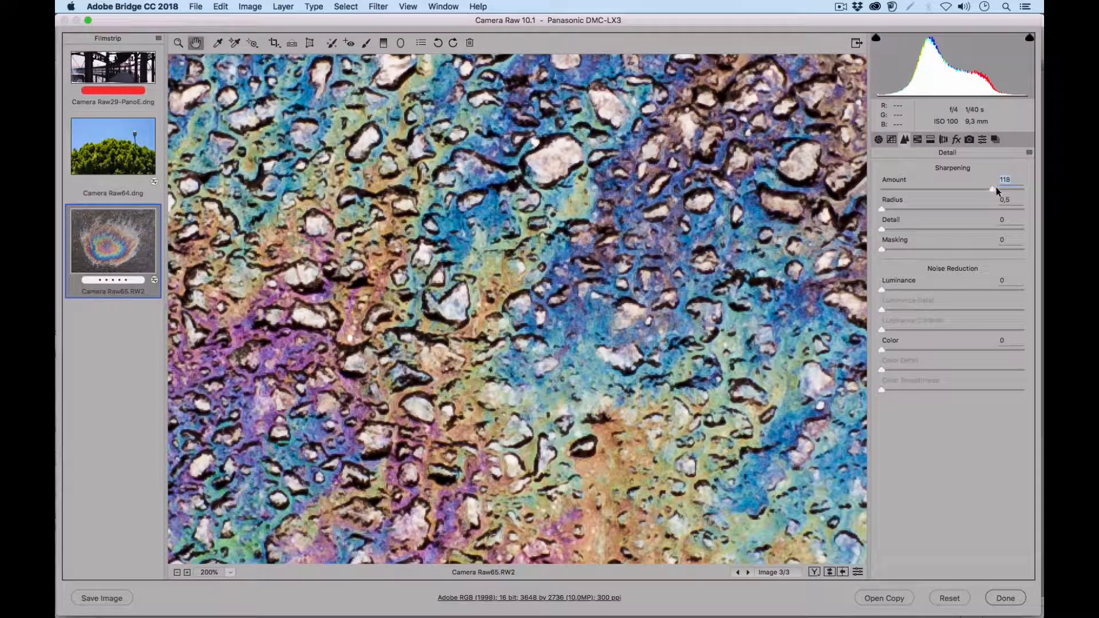
mouse_move(996, 189)
left_mouse_down()
mouse_move(876, 188)
mouse_move(981, 191)
left_mouse_up()
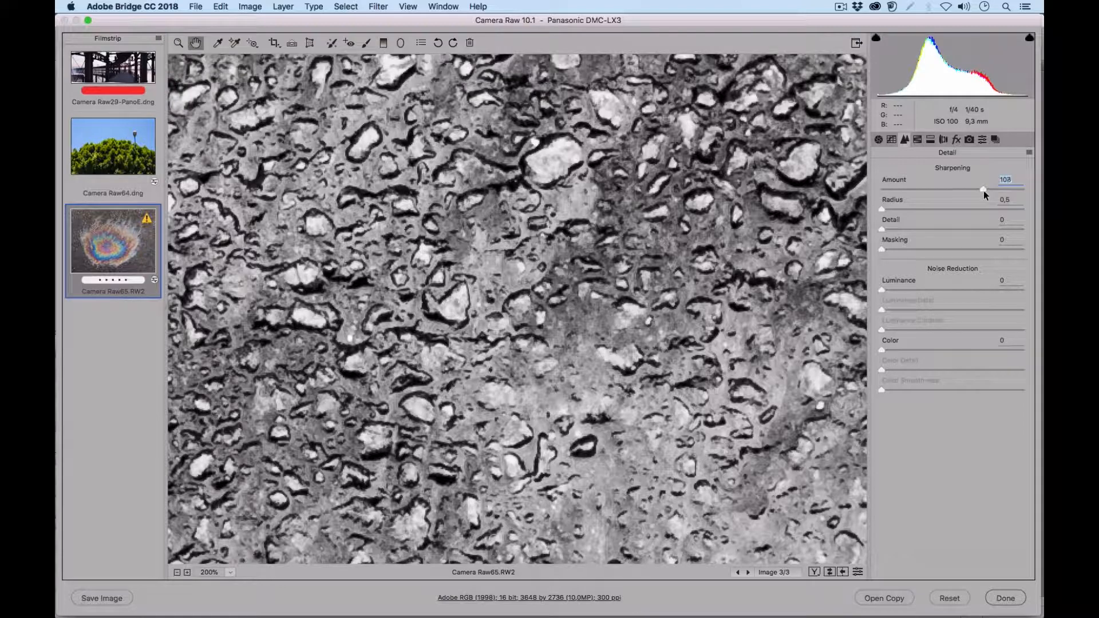
left_click_drag(984, 190, 986, 189)
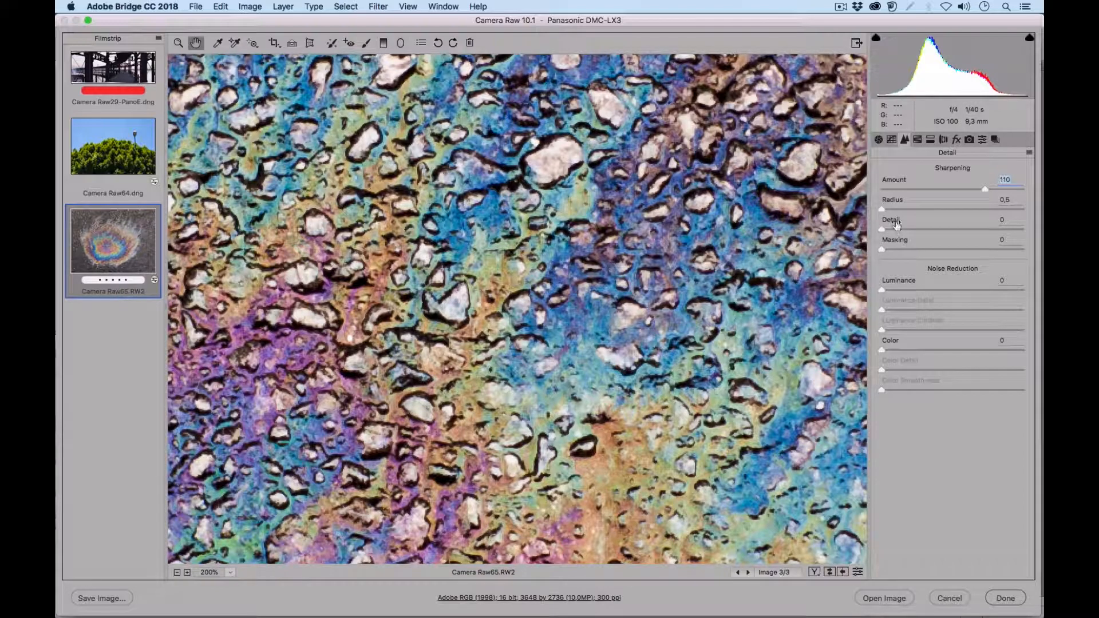
Step: Set the sharpening Radius to 2.0 and Detail to 5, judging both with the grayscale edge preview
key("alt")
left_click_drag(882, 210, 942, 204)
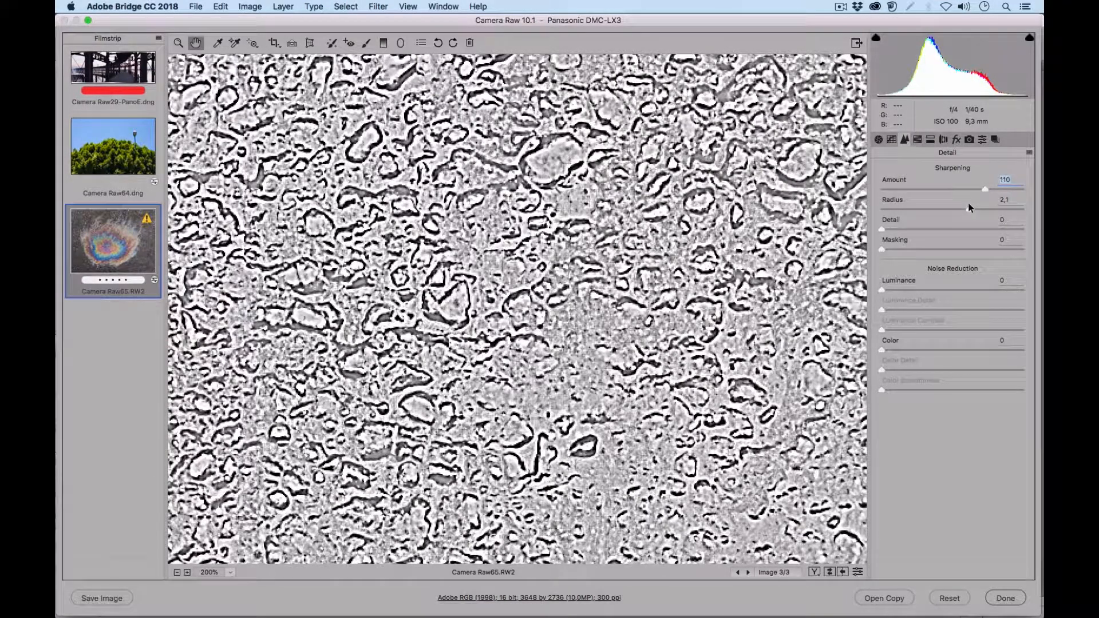
left_click_drag(969, 206, 967, 207)
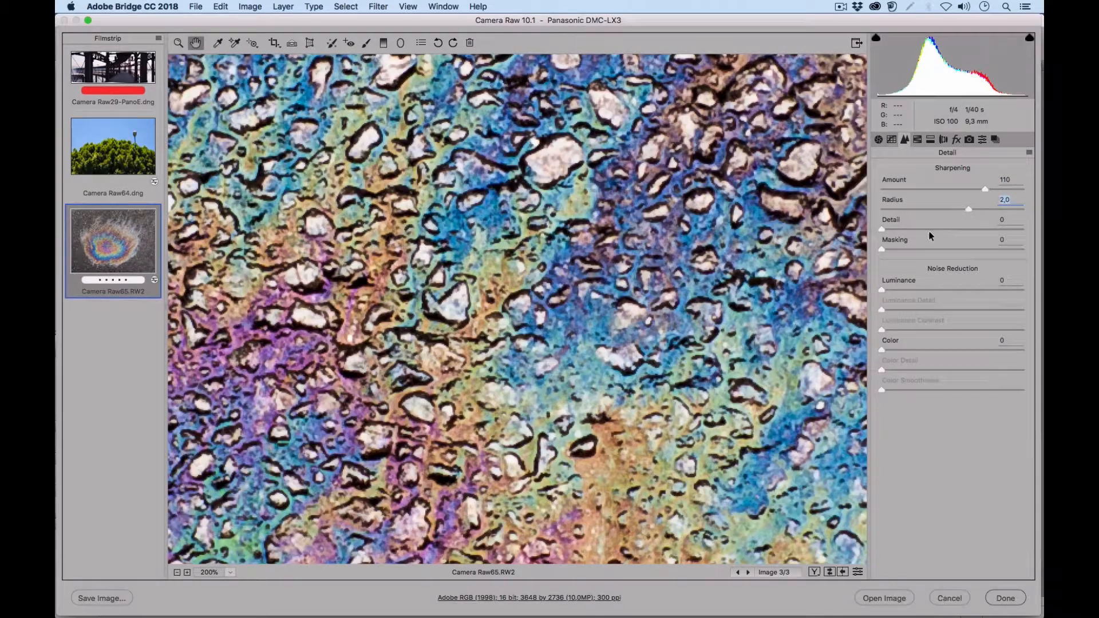
key("alt")
left_click_drag(882, 229, 959, 225)
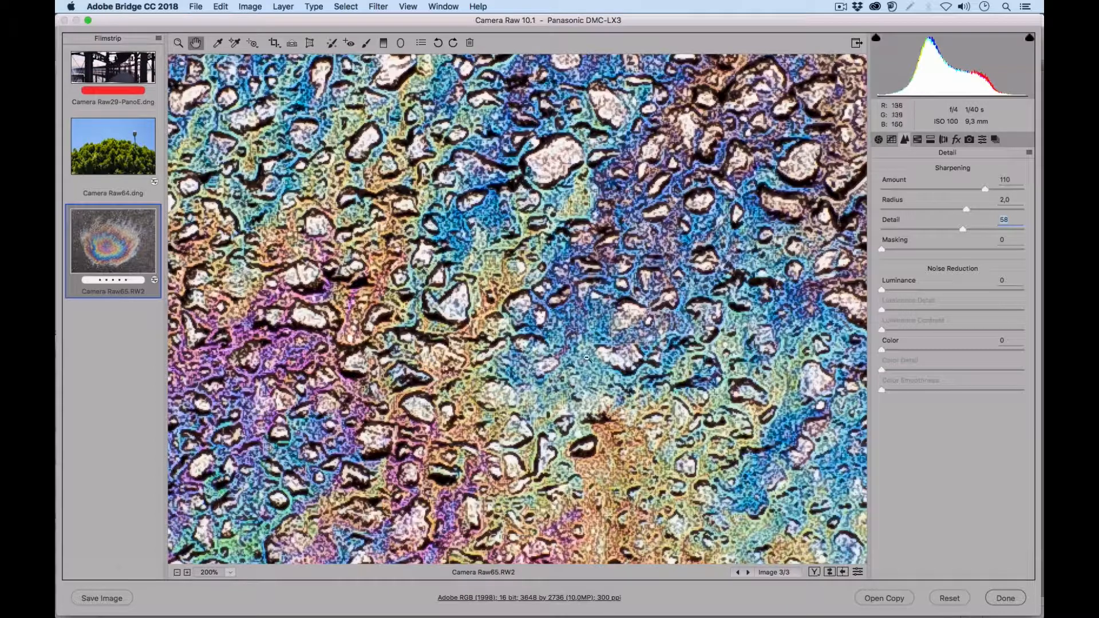
left_click_drag(960, 228, 886, 229)
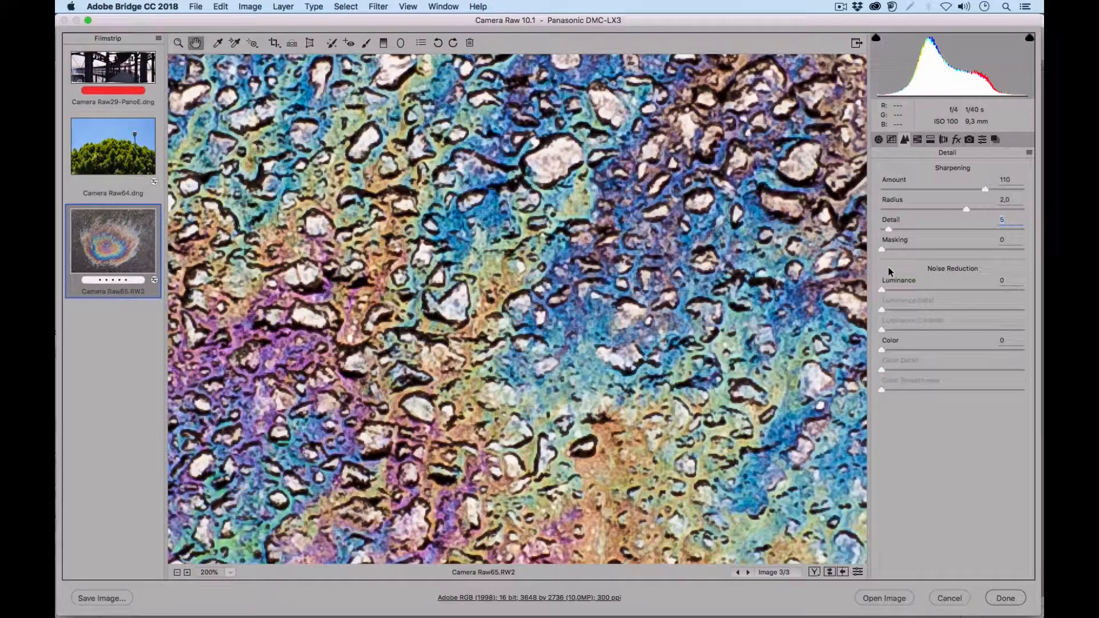
Step: Set the sharpening Masking to 81 with the whole asphalt photo in view, using the black-and-white mask preview
left_click(230, 573)
left_click(253, 588)
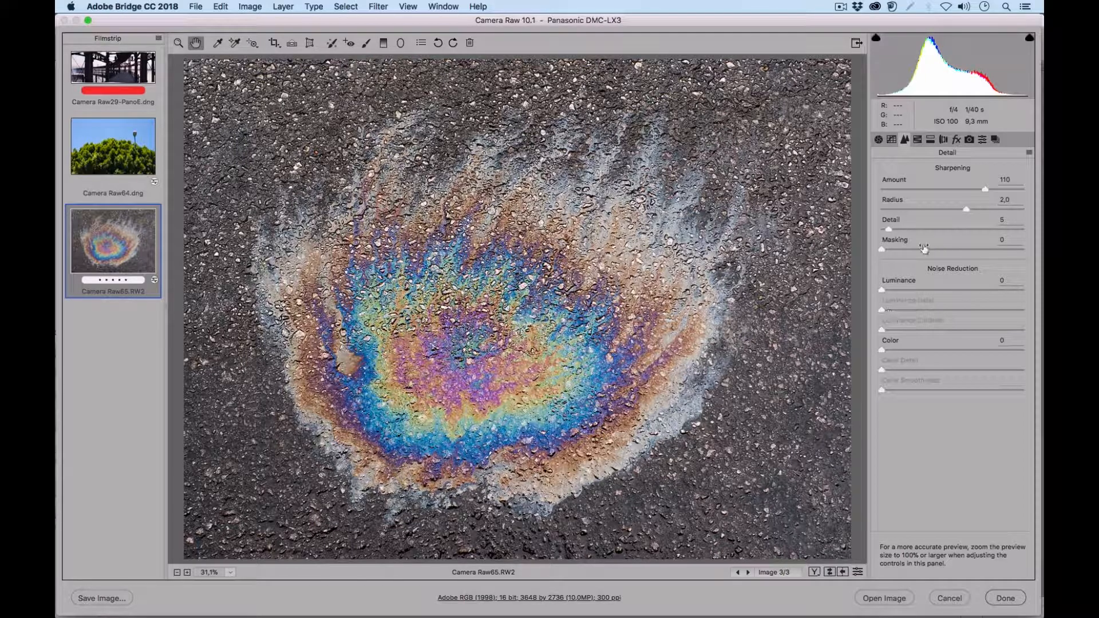
key("alt")
left_click_drag(881, 248, 882, 247)
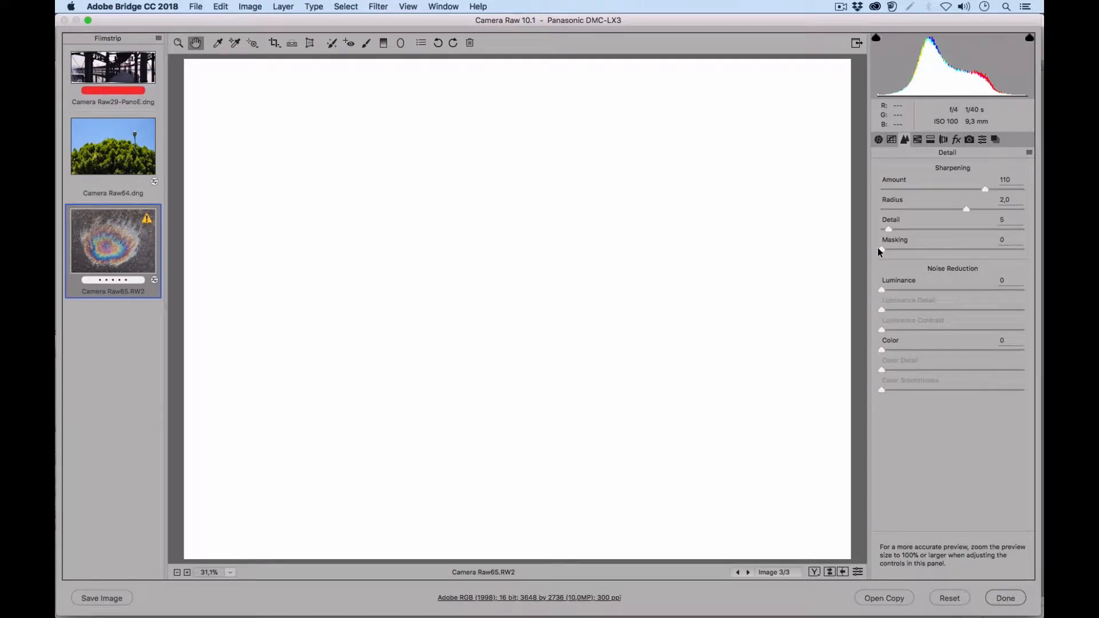
left_click_drag(877, 247, 878, 247)
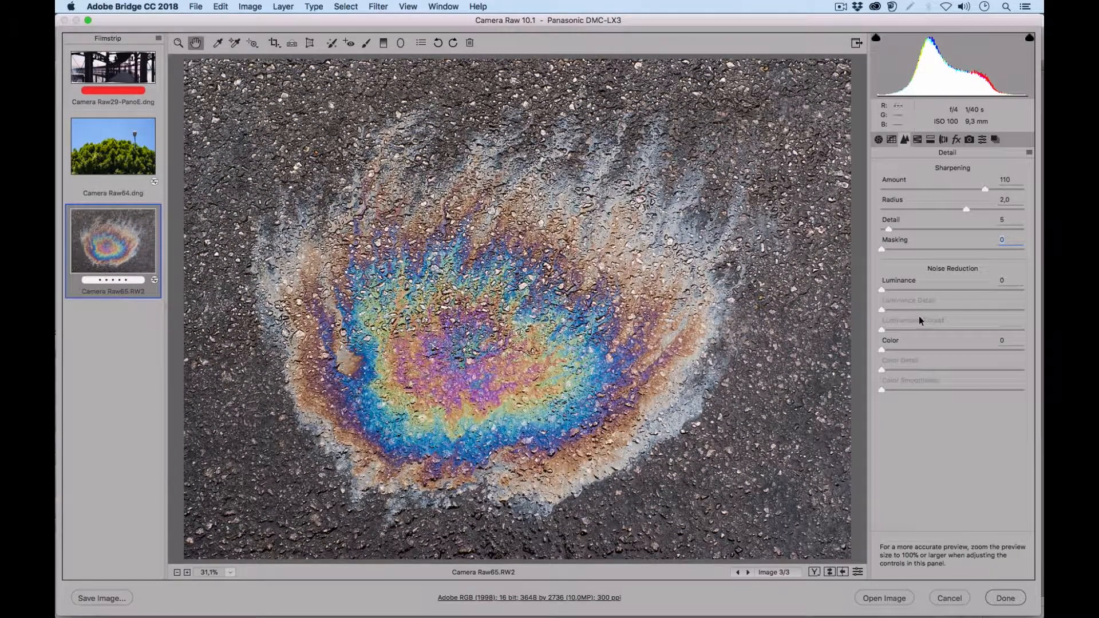
key("alt")
left_click(881, 249, "alt")
left_click(881, 250, "alt")
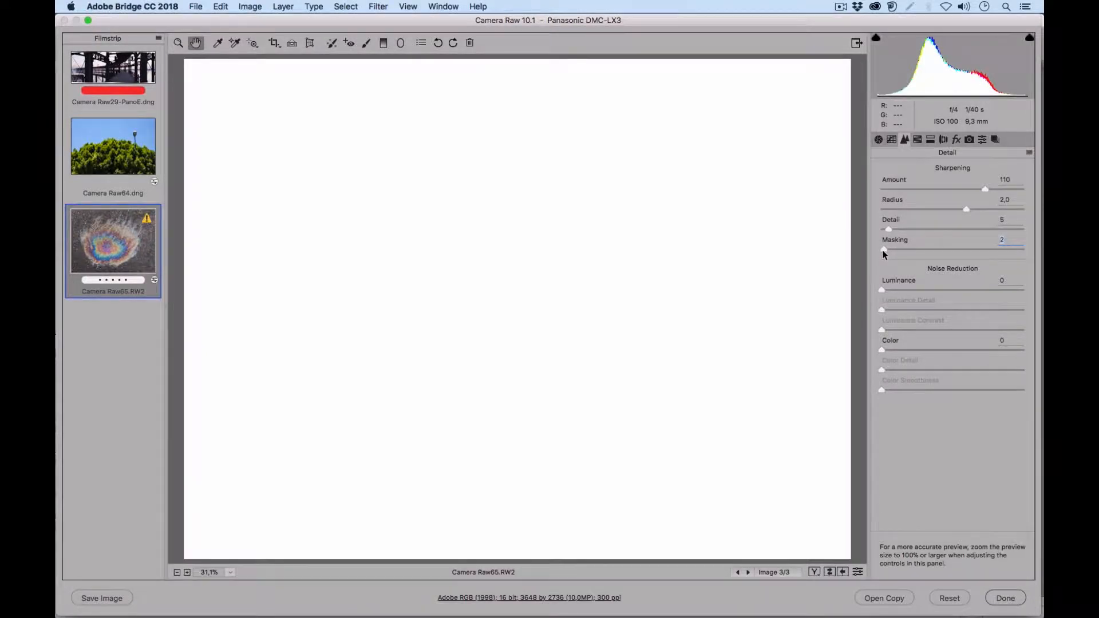
left_click_drag(883, 250, 989, 244)
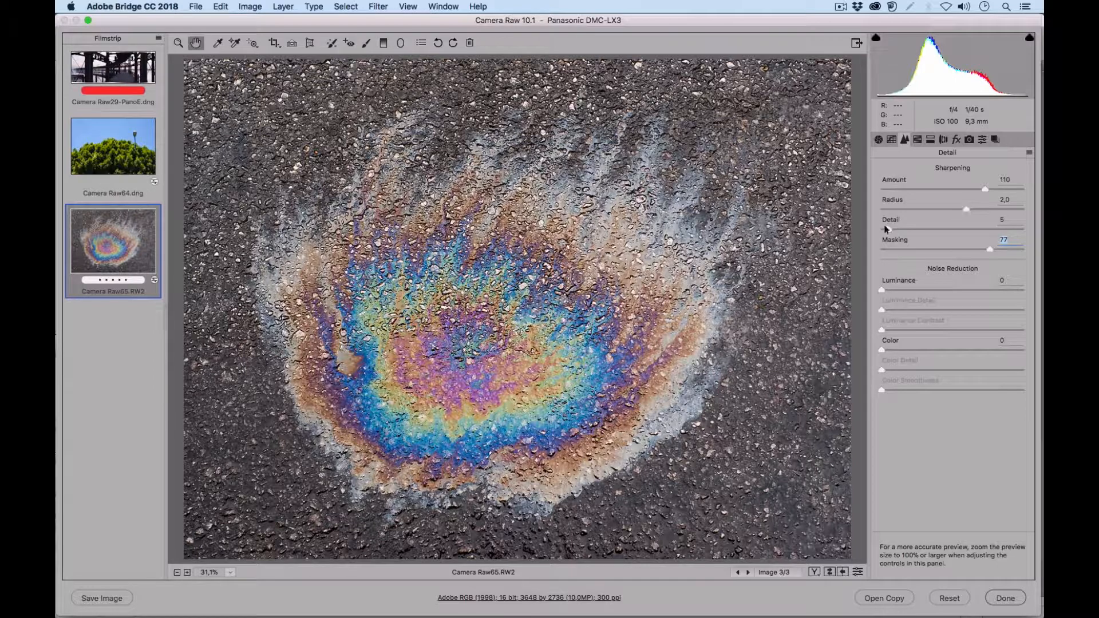
mouse_move(989, 248)
left_mouse_down()
mouse_move(979, 248)
mouse_move(996, 249)
left_mouse_up()
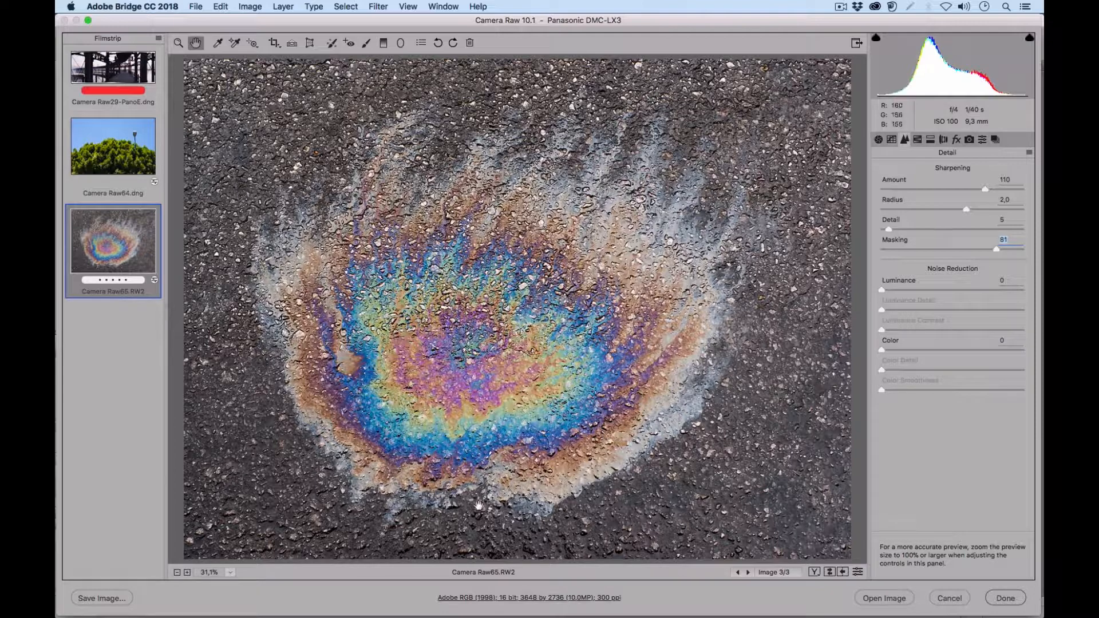
Step: Compare the asphalt photo's current sharpening with the defaults at 200%, and return to the full-image view
left_click(229, 572)
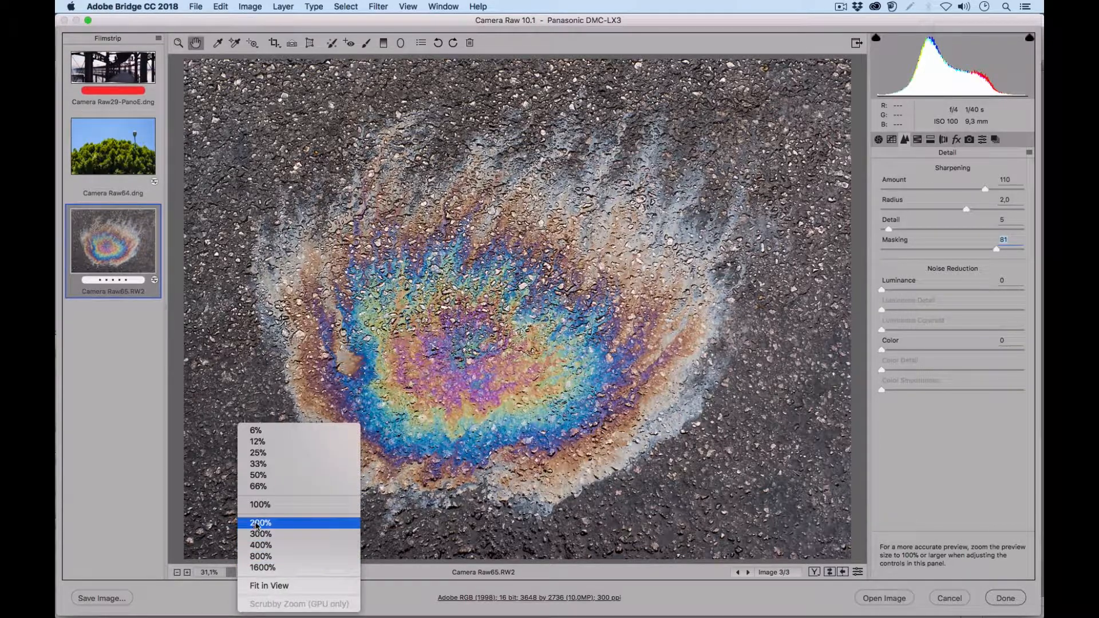
left_click(258, 526)
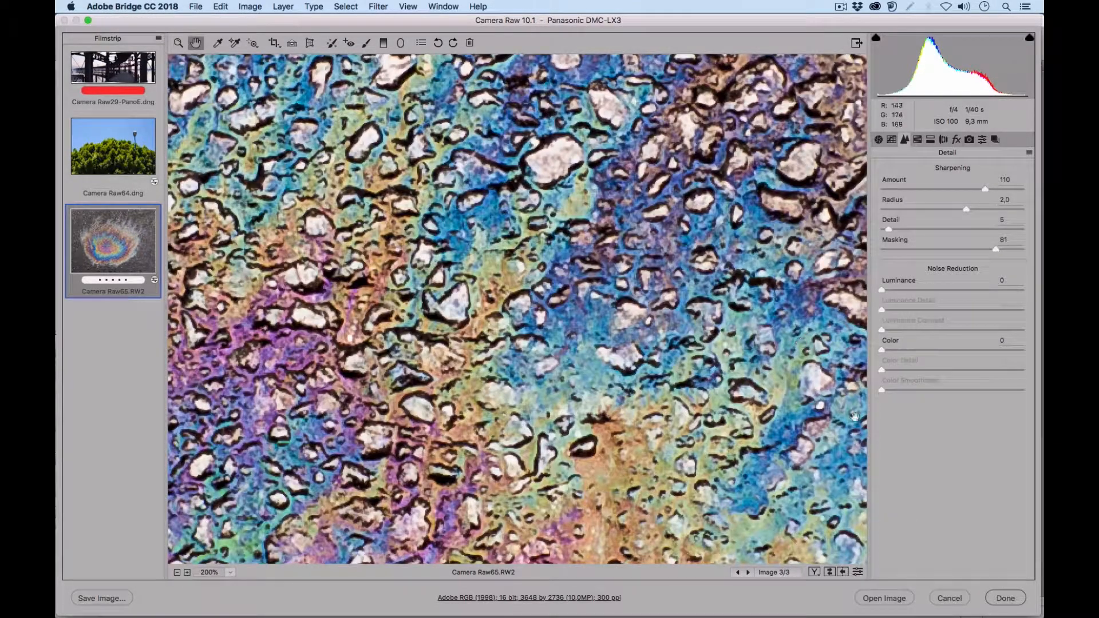
left_click(858, 572)
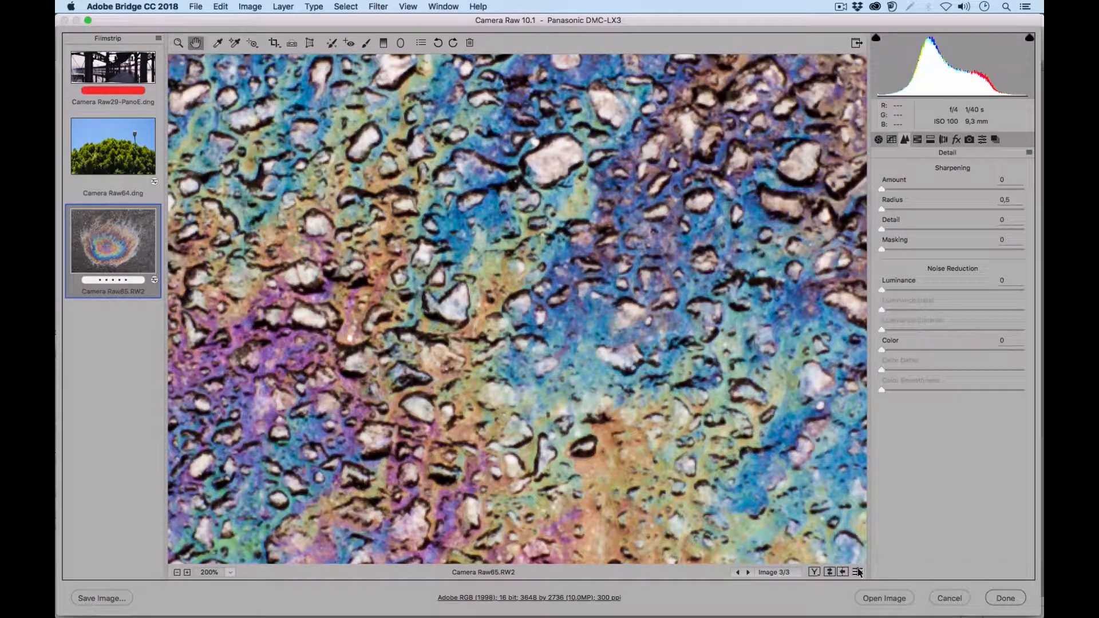
left_click(858, 572)
left_click(858, 572)
left_click(858, 572)
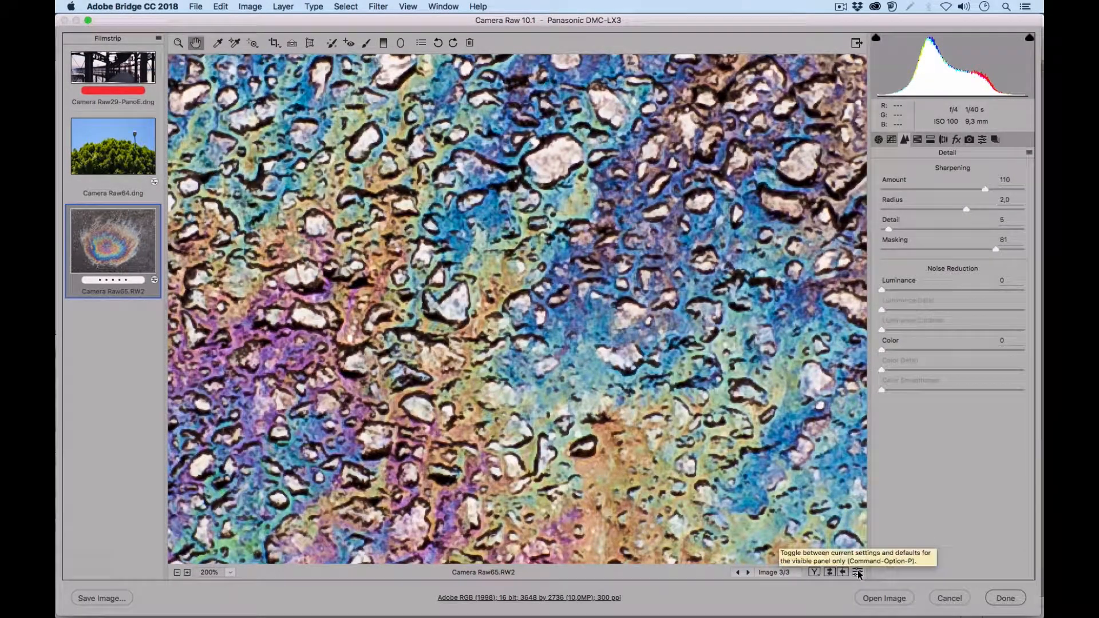
left_click(857, 572)
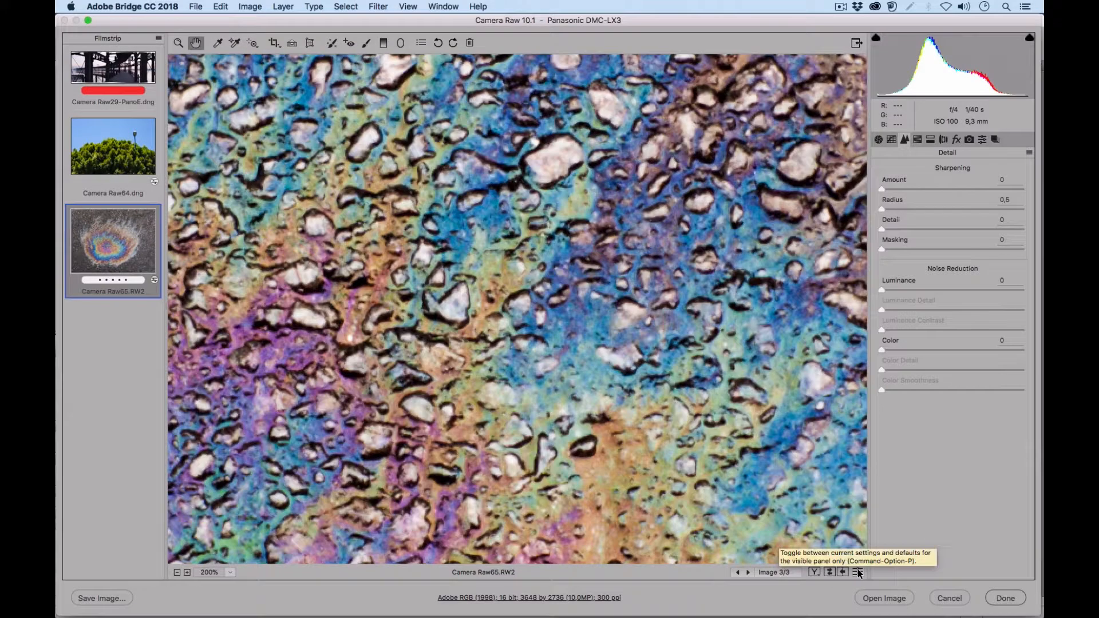
left_click(858, 572)
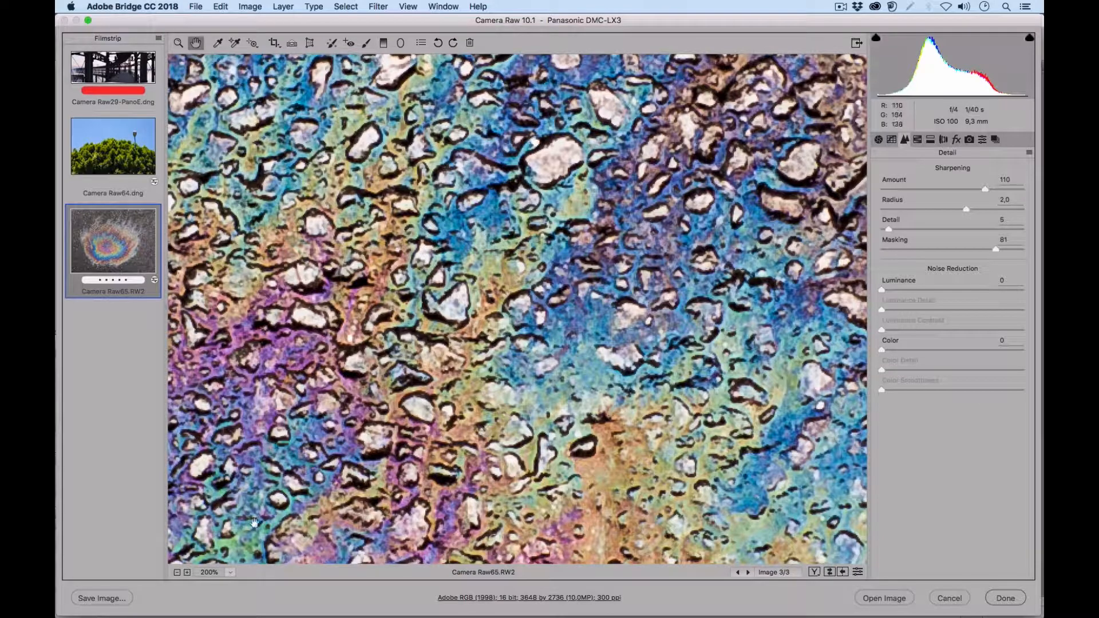
left_click(230, 572)
left_click(246, 586)
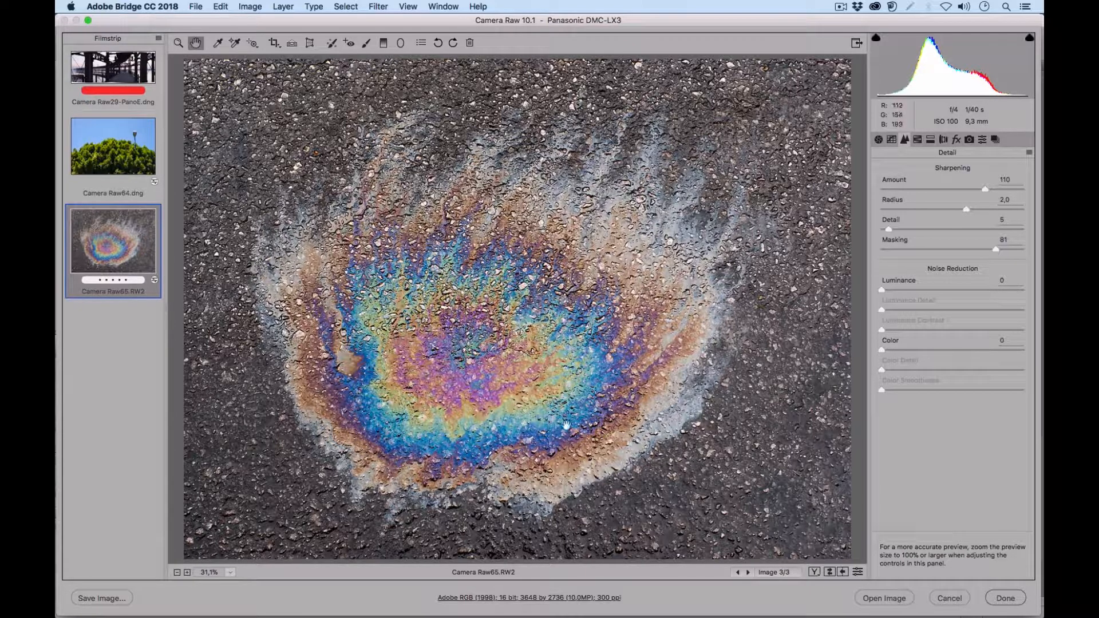
Step: Save the developed and sharpened asphalt photo as a snapshot named "Revelada y enfocada"
left_click(995, 141)
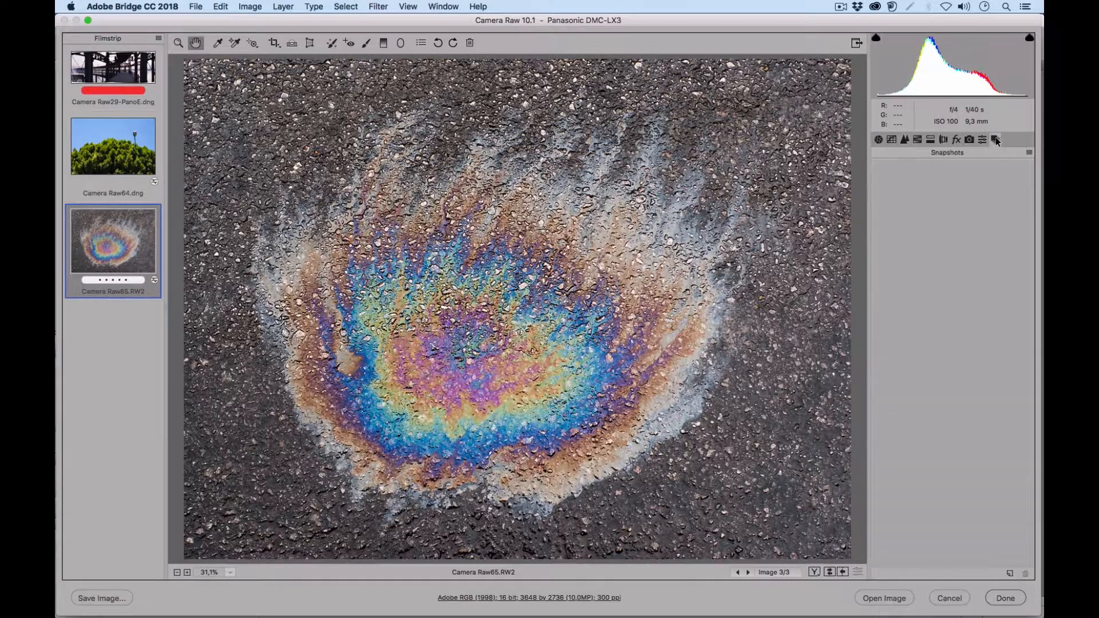
left_click(1010, 573)
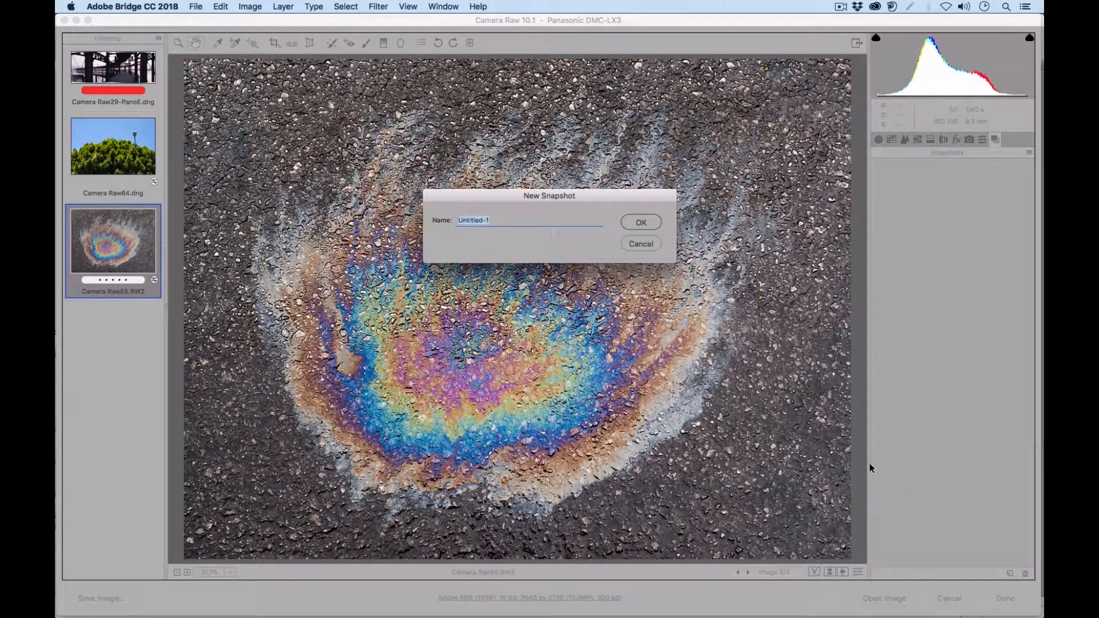
type("Revelada y enfocada")
left_click(641, 222)
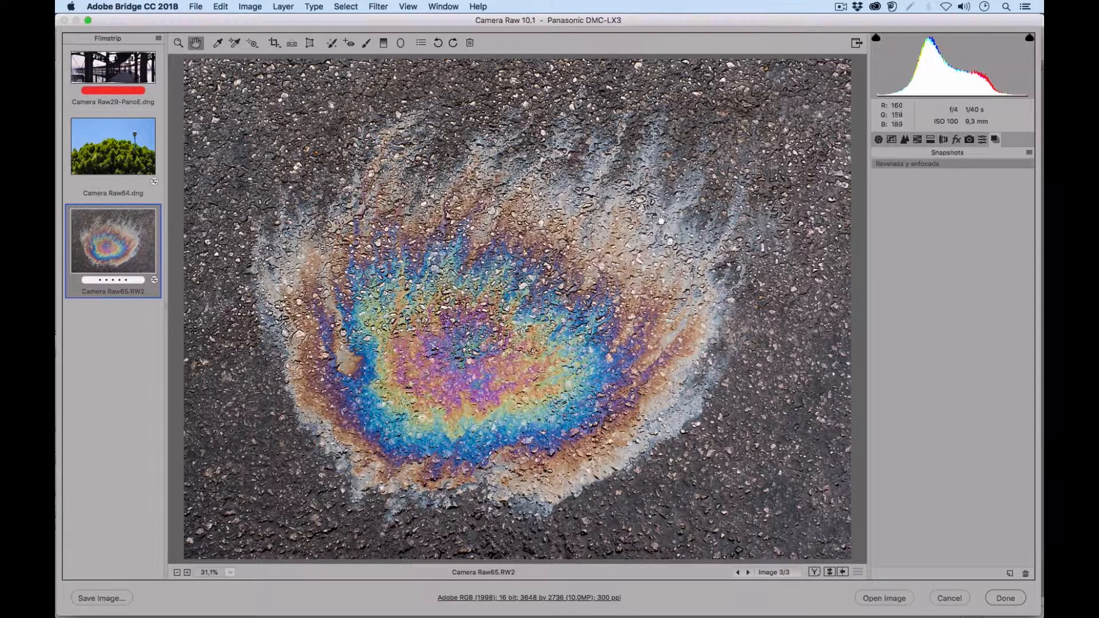
Step: Revert the asphalt photo to the Camera Raw defaults and save that state as a snapshot named "Original"
left_click(905, 139)
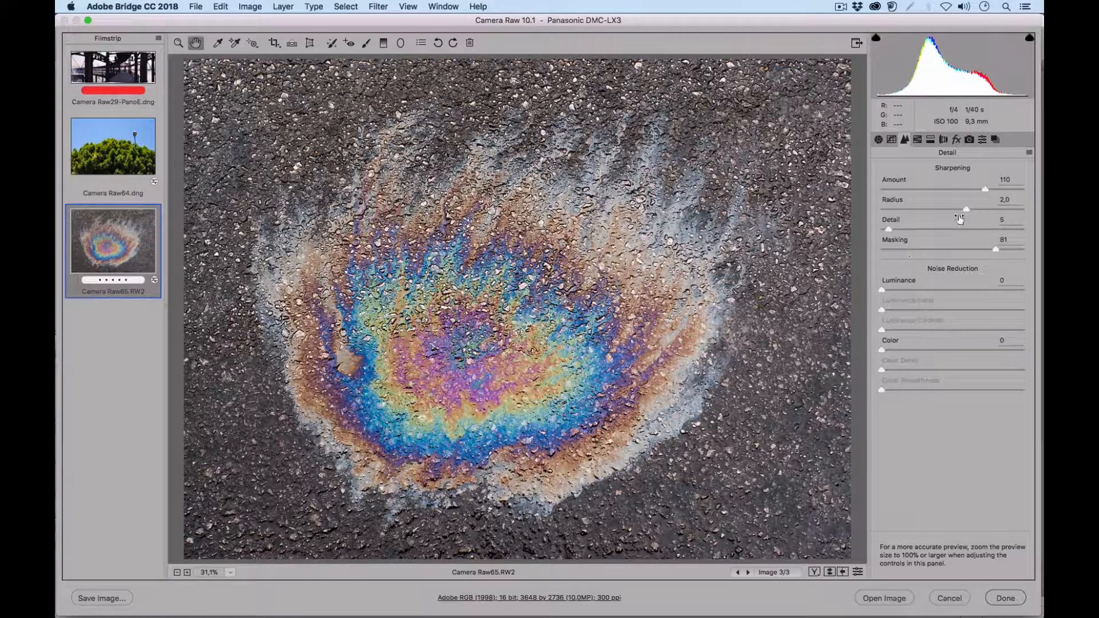
left_click(996, 139)
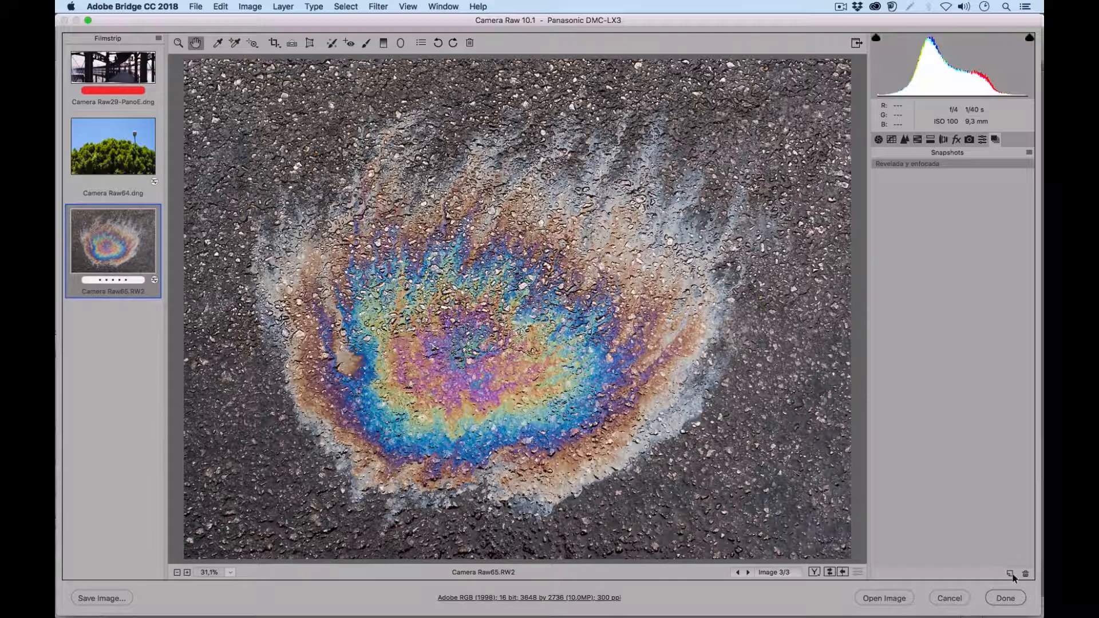
left_click(1029, 152)
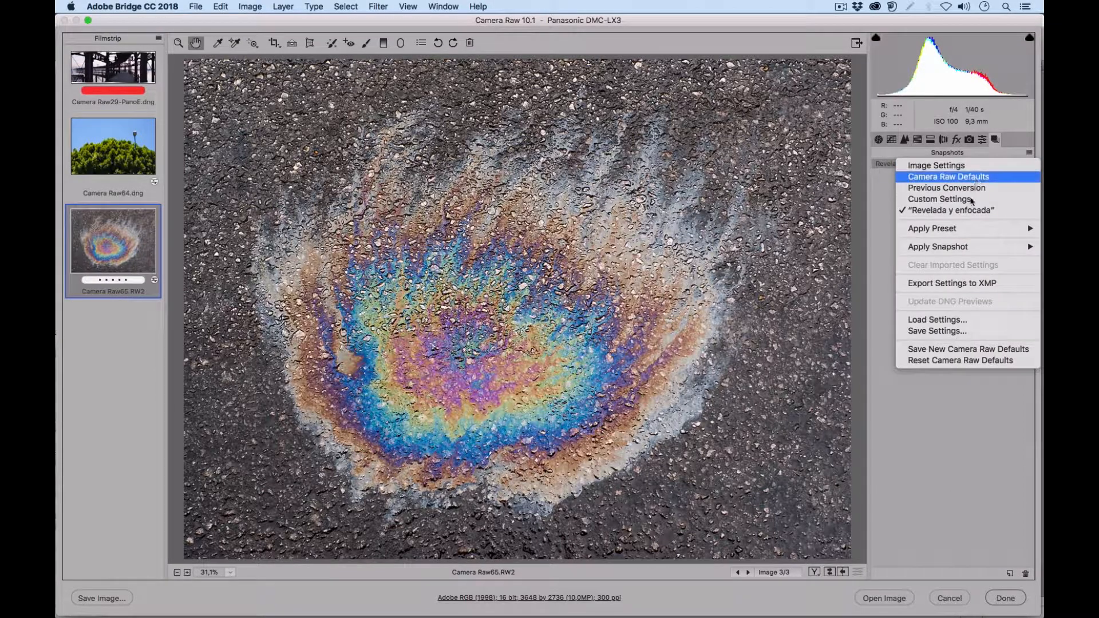
left_click(977, 177)
left_click(1010, 573)
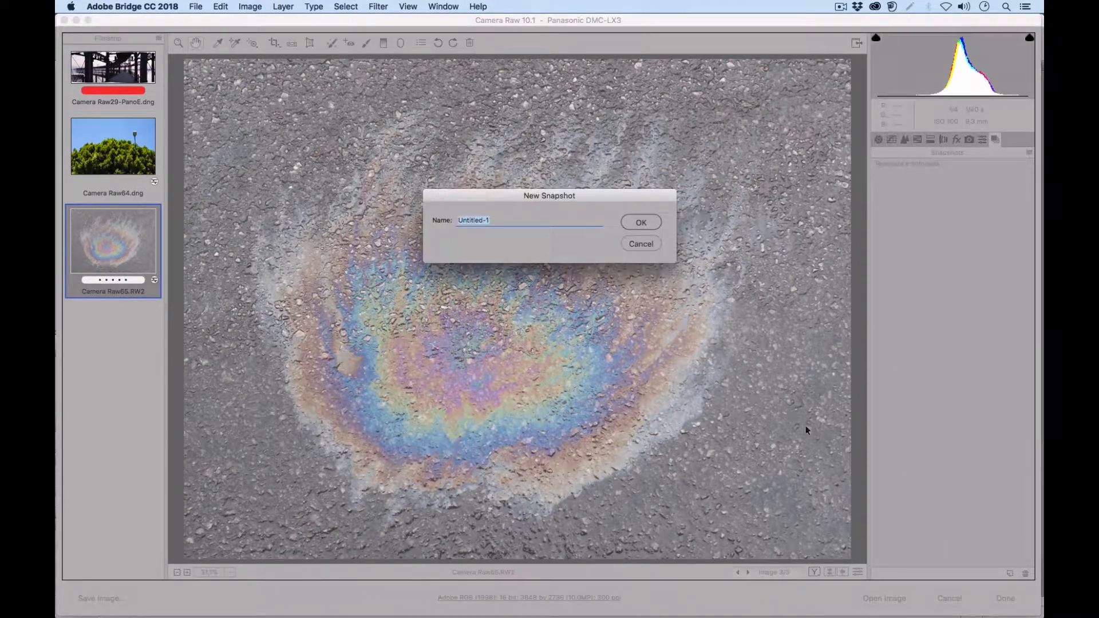
type("Original")
left_click(651, 226)
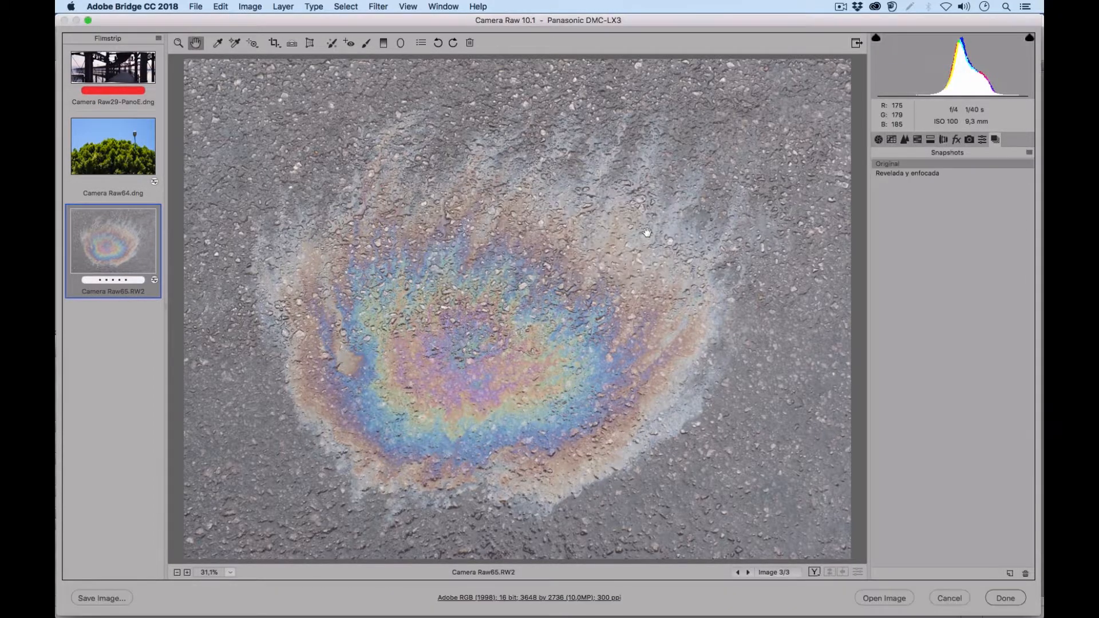
Step: Compare the asphalt photo's "Original" and "Revelada y enfocada" snapshots, finishing on "Revelada y enfocada"
left_click(915, 173)
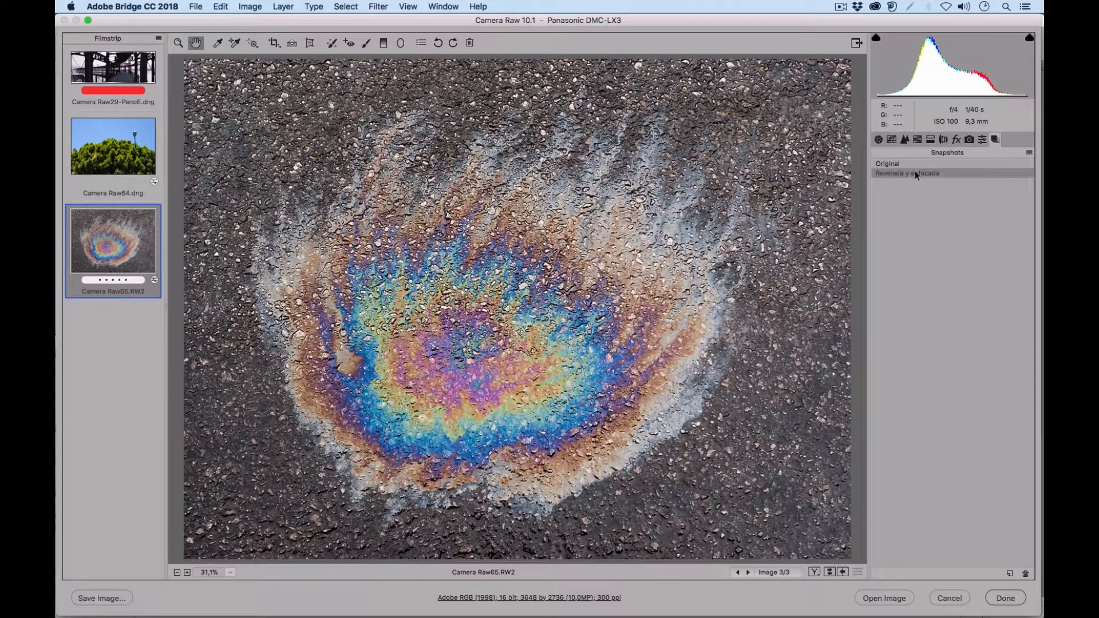
left_click(912, 163)
left_click(914, 170)
left_click(912, 163)
left_click(912, 174)
Step: Apply the "Revelada" snapshot to the pier panorama Camera Raw29-PanoE.dng and show its Detail settings
left_click(118, 69)
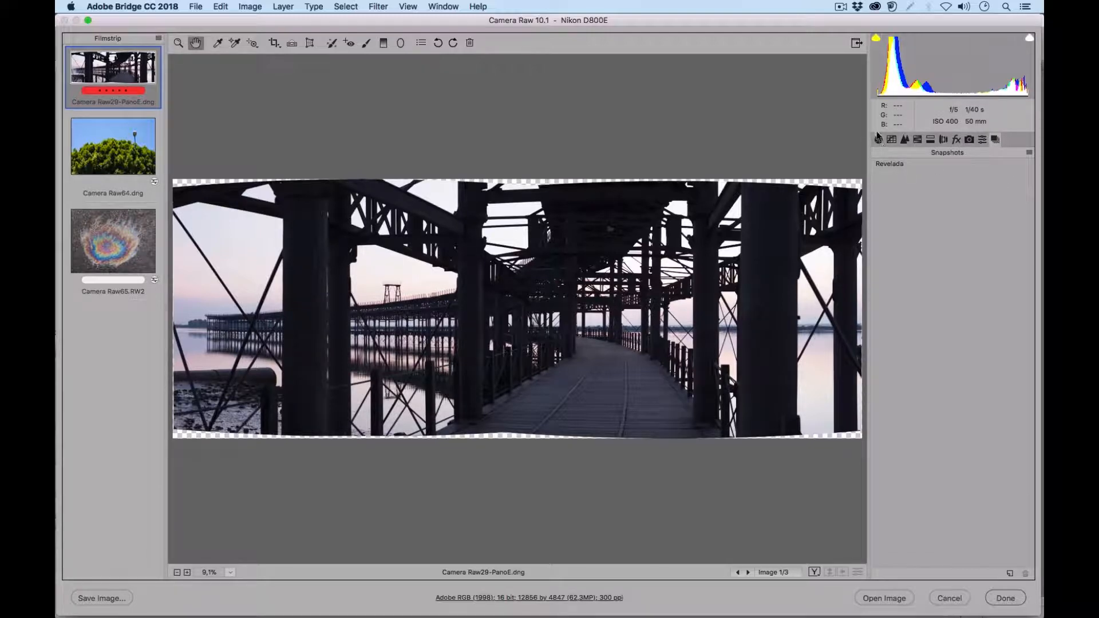
left_click(895, 164)
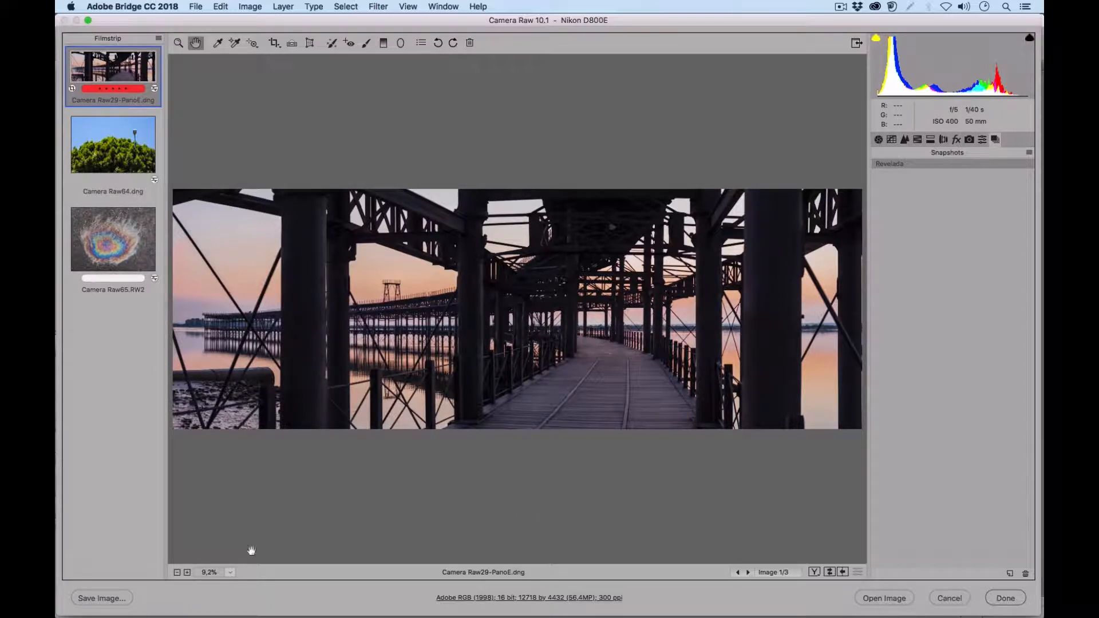
left_click(905, 141)
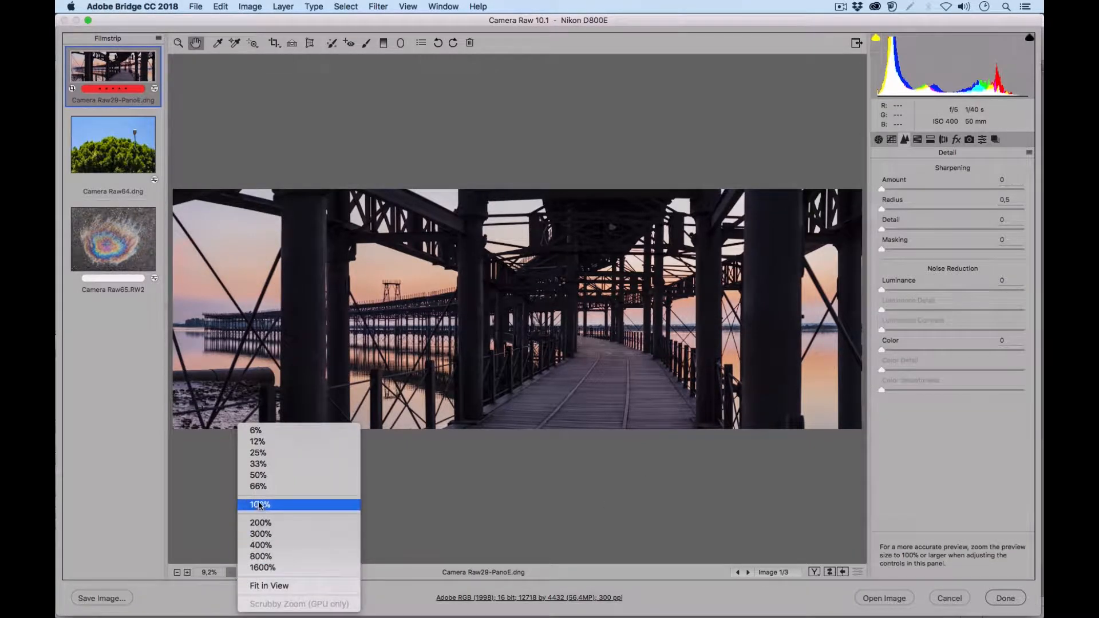
Step: Set Shadows to +63 on the pier panorama with the dark crossed beams in view at 200%
left_click(261, 505)
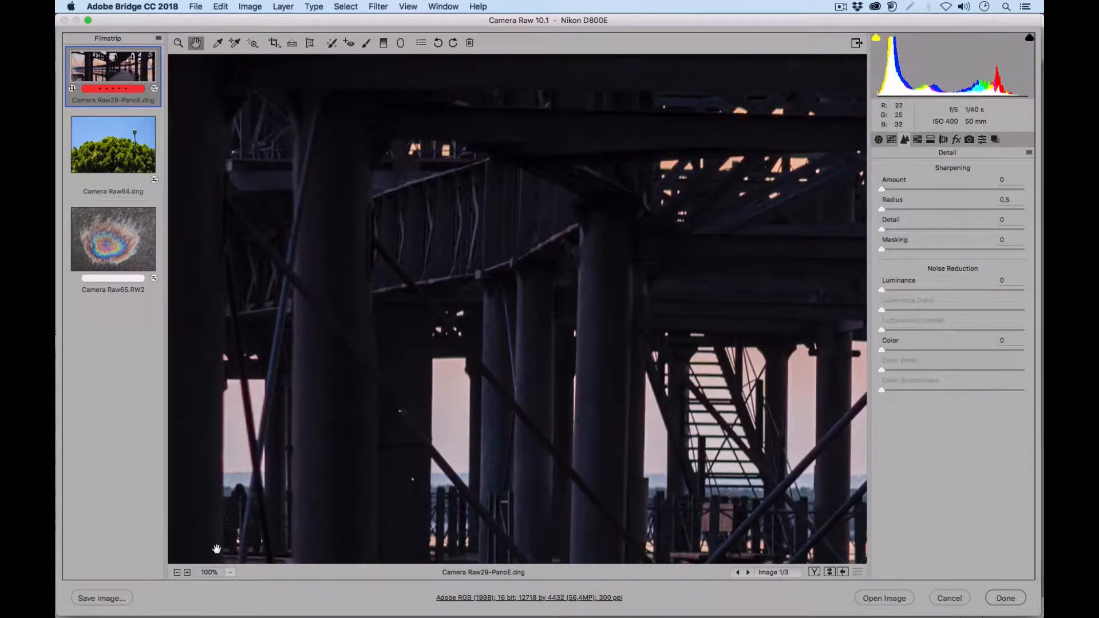
left_click(231, 573)
left_click(255, 518)
left_click_drag(653, 166, 776, 311)
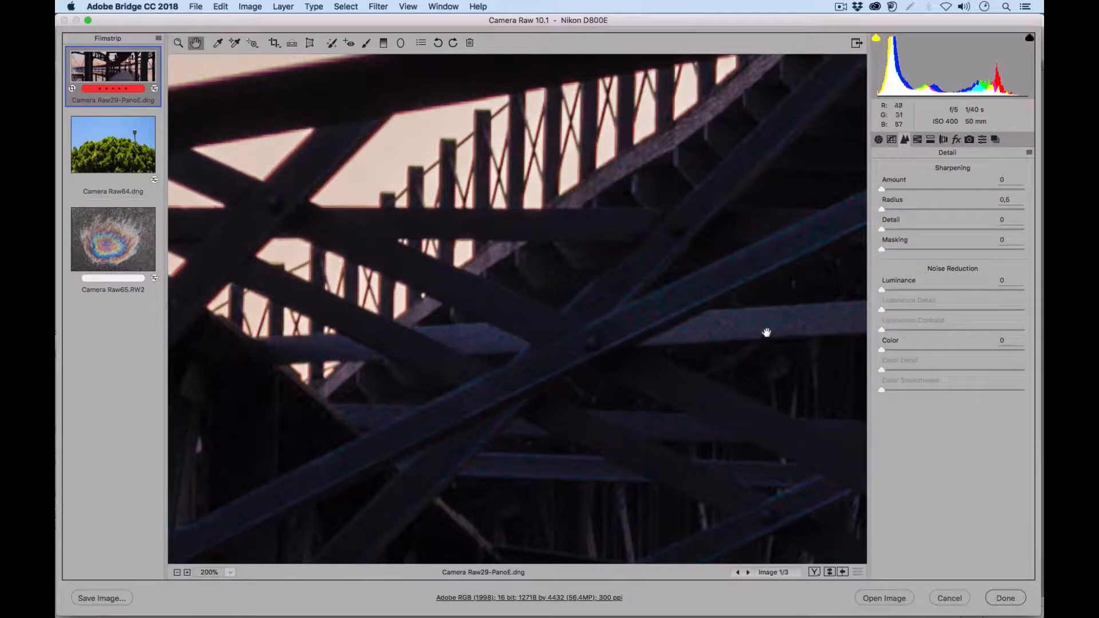
left_click_drag(770, 331, 756, 326)
left_click(878, 140)
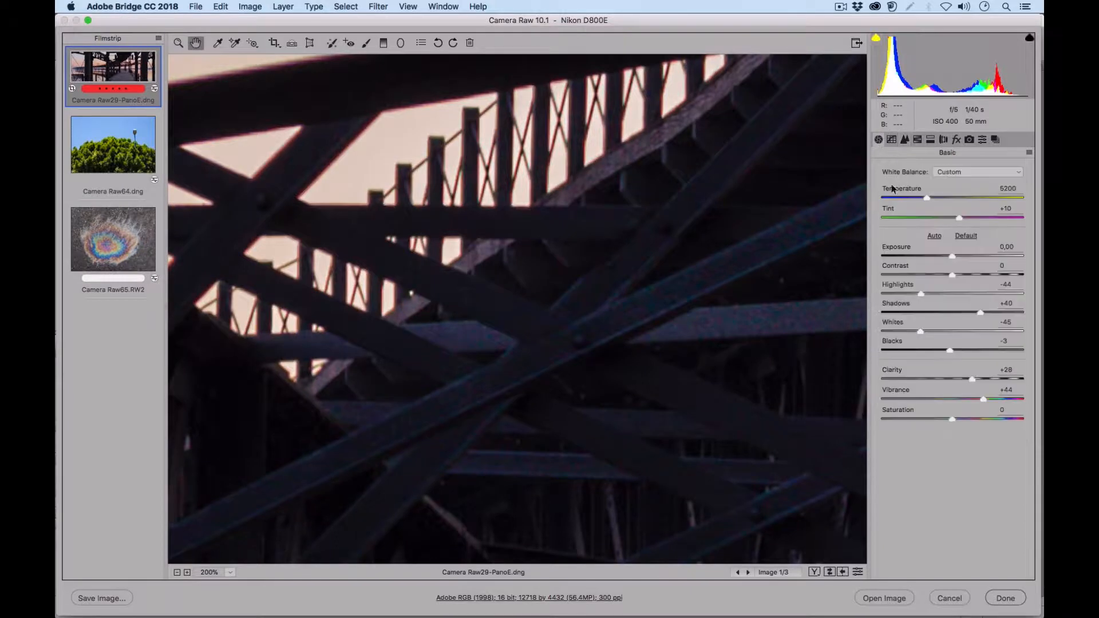
mouse_move(984, 311)
left_mouse_down()
mouse_move(1015, 307)
mouse_move(985, 308)
mouse_move(1001, 307)
left_mouse_up()
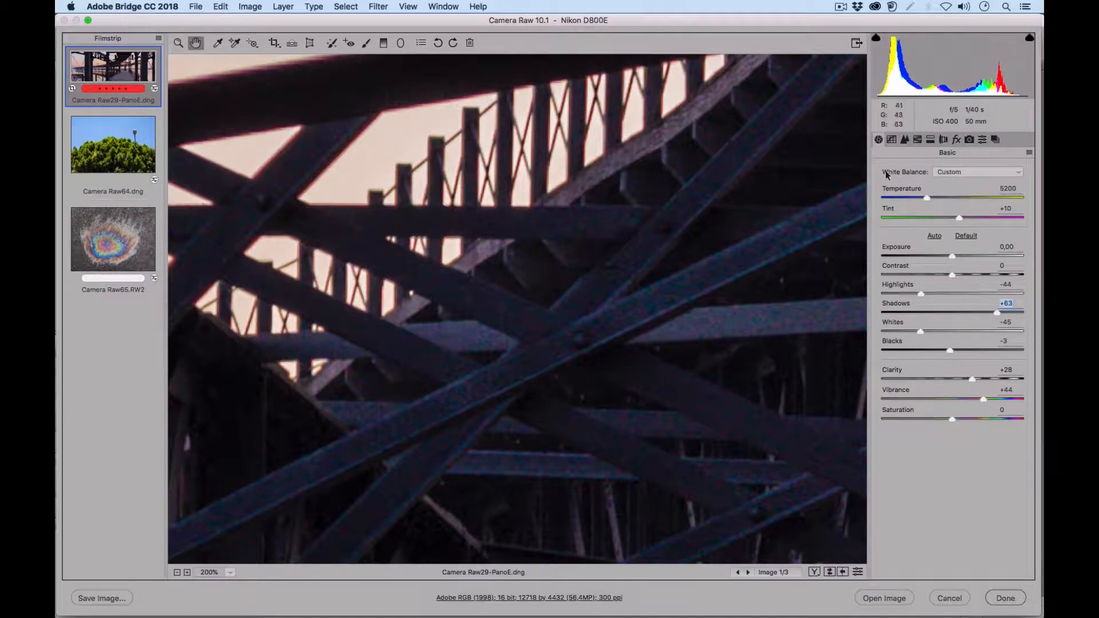
Step: Reduce noise in the pier's dark beams with Color noise reduction 18 and Luminance 15
left_click(905, 140)
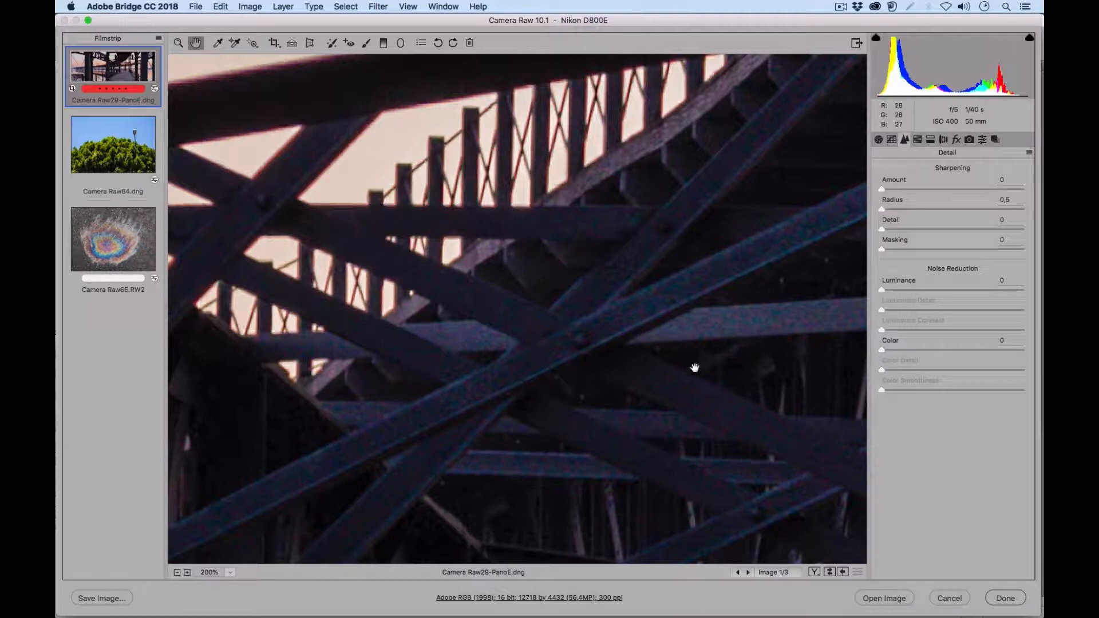
left_click_drag(672, 351, 527, 298)
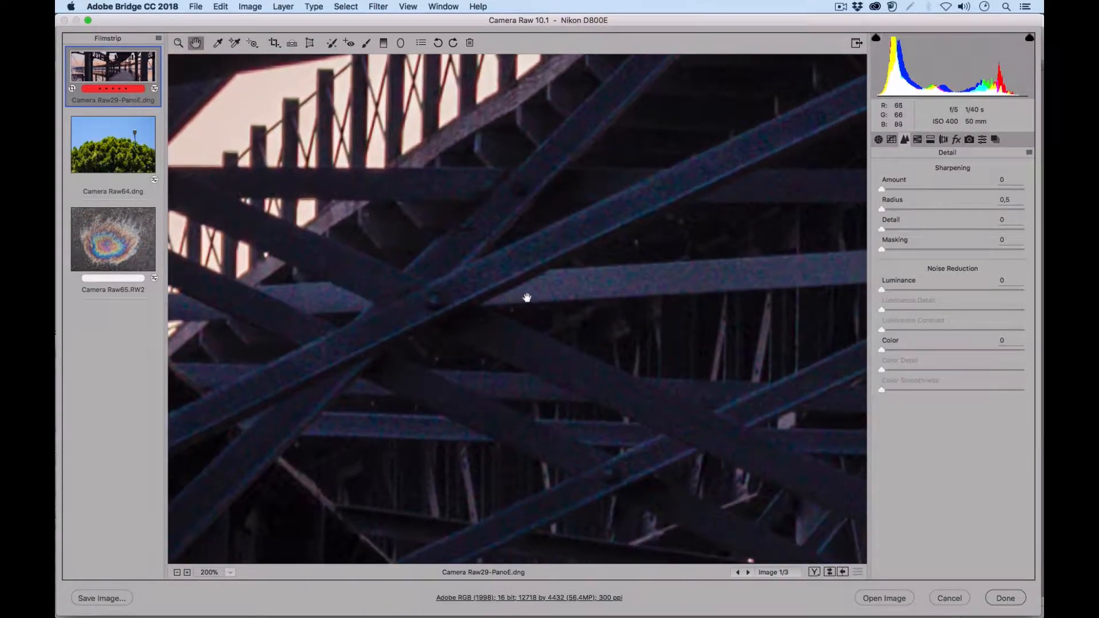
left_click_drag(601, 366, 745, 383)
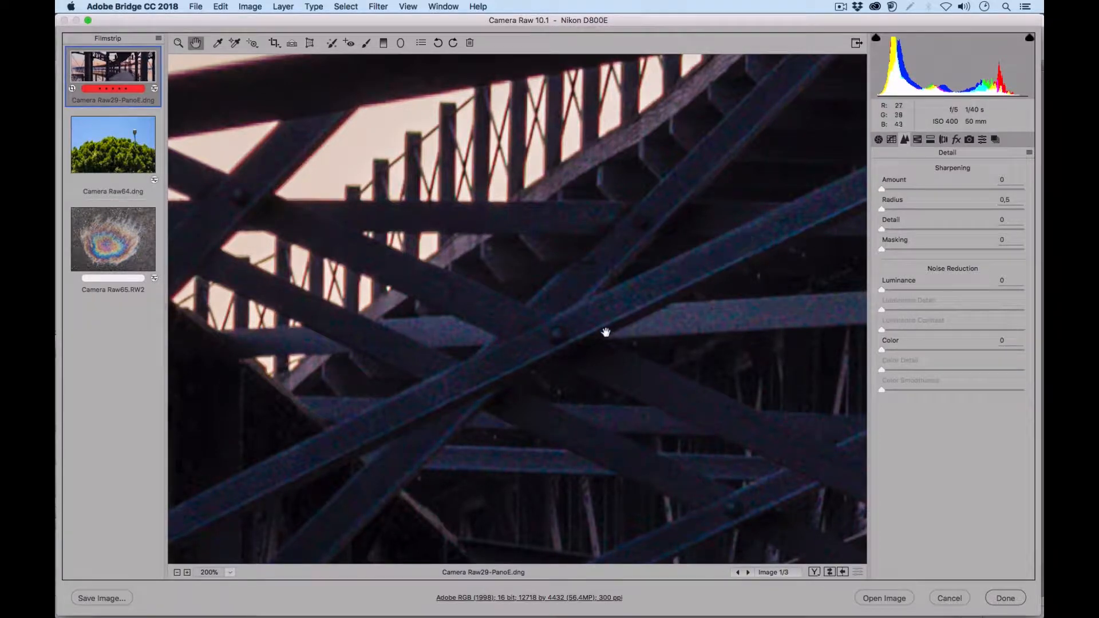
left_click_drag(894, 350, 907, 352)
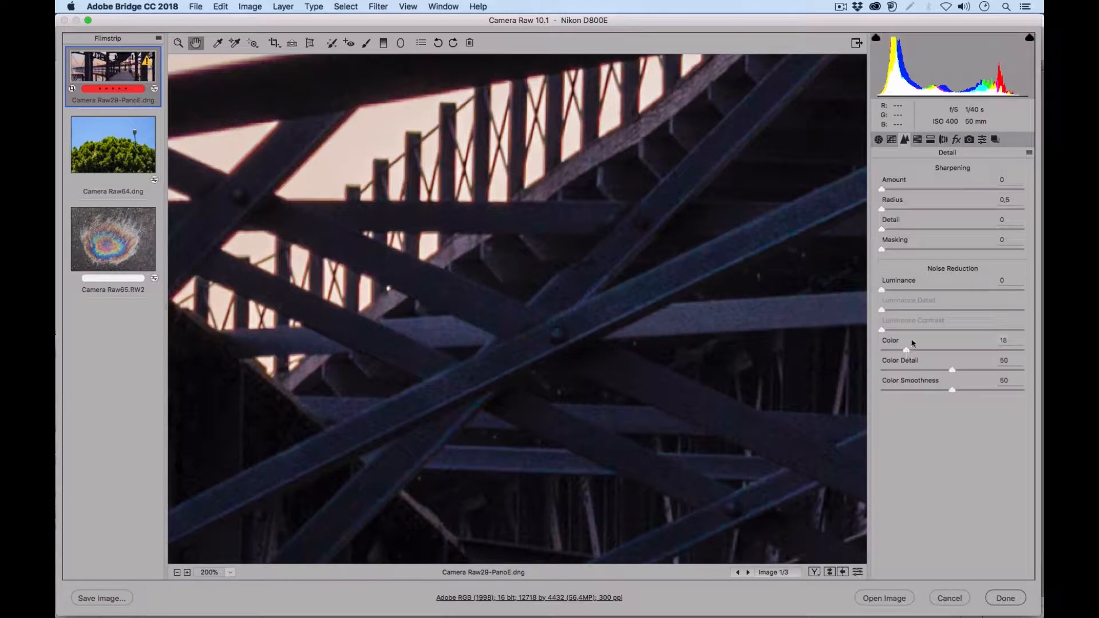
left_click_drag(901, 289, 902, 288)
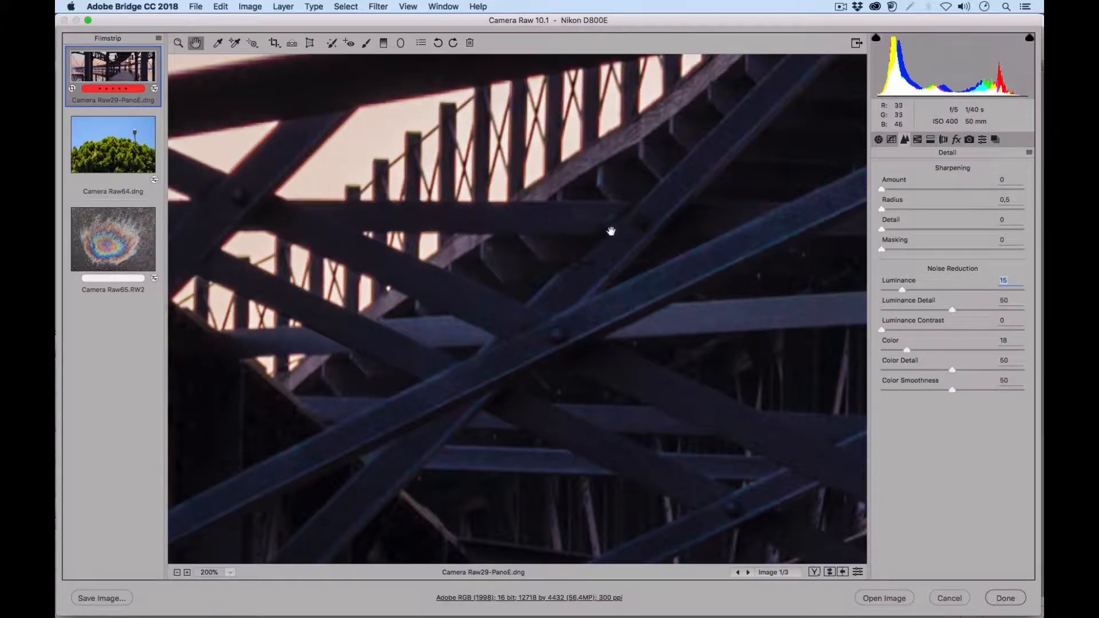
Step: Enable chromatic aberration removal on the panorama and defringe with Purple Amount 10 and Purple Hue 57/97
left_click(943, 139)
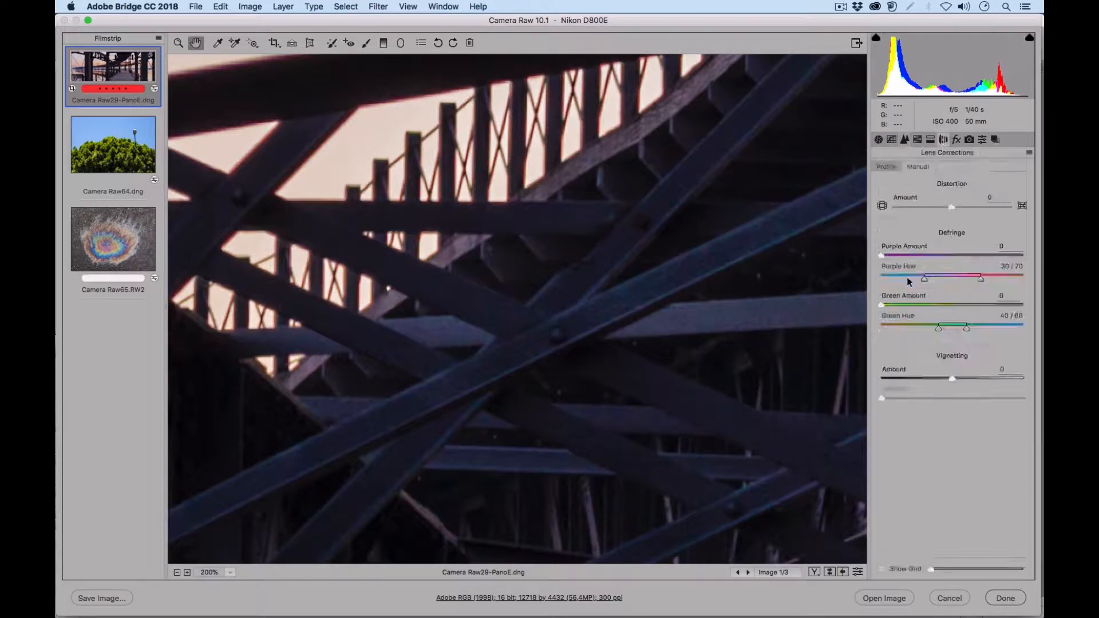
left_click(887, 167)
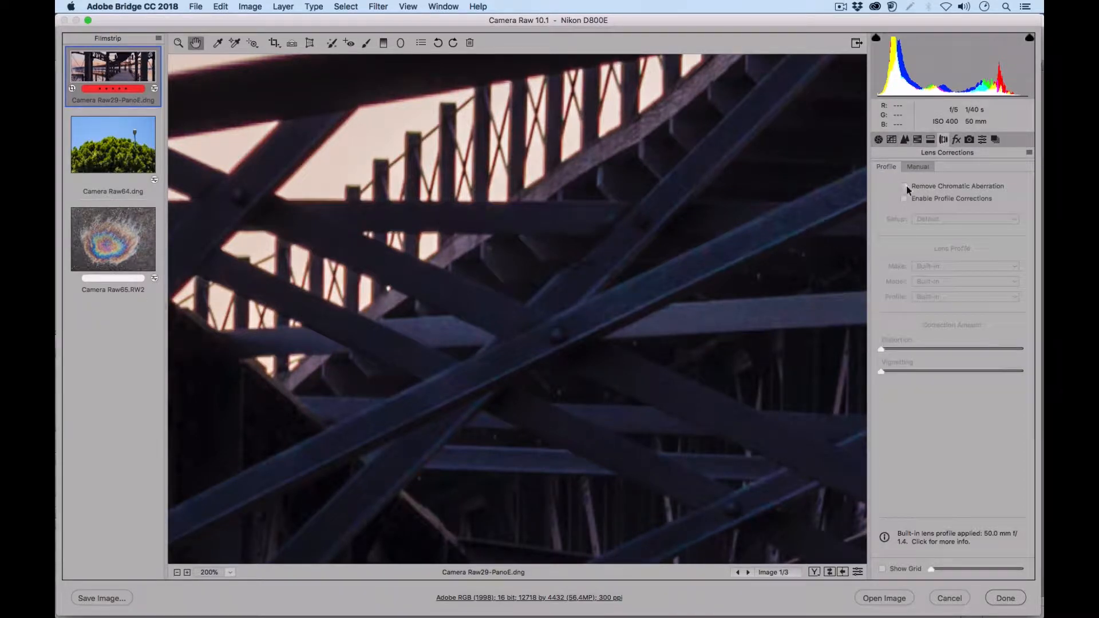
left_click(904, 186)
left_click(918, 166)
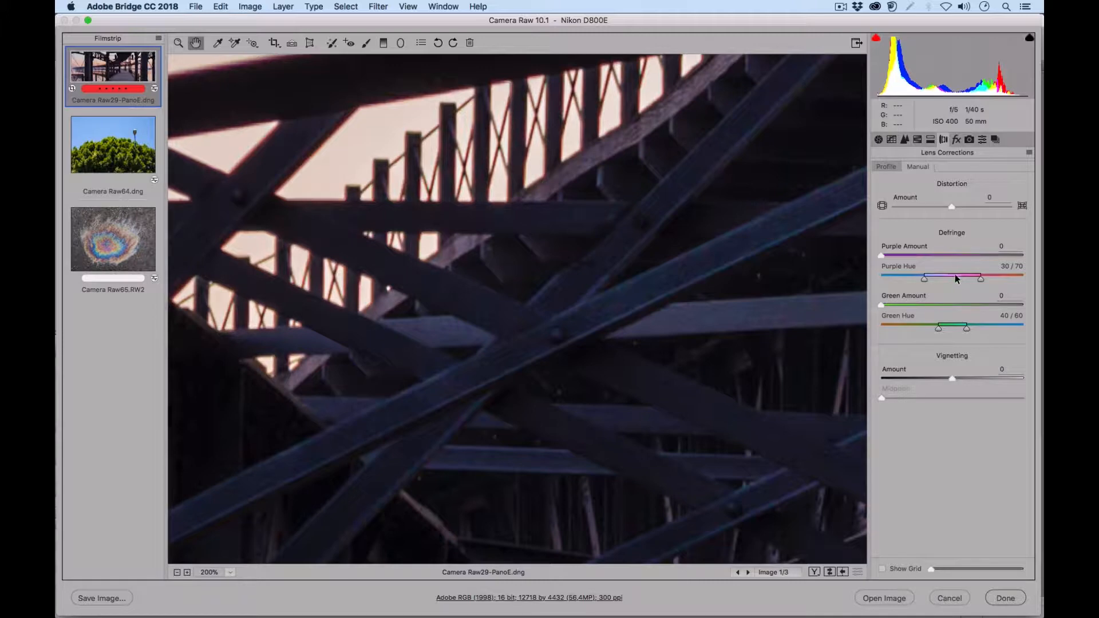
left_click_drag(958, 279, 977, 279)
left_click_drag(884, 258, 991, 278)
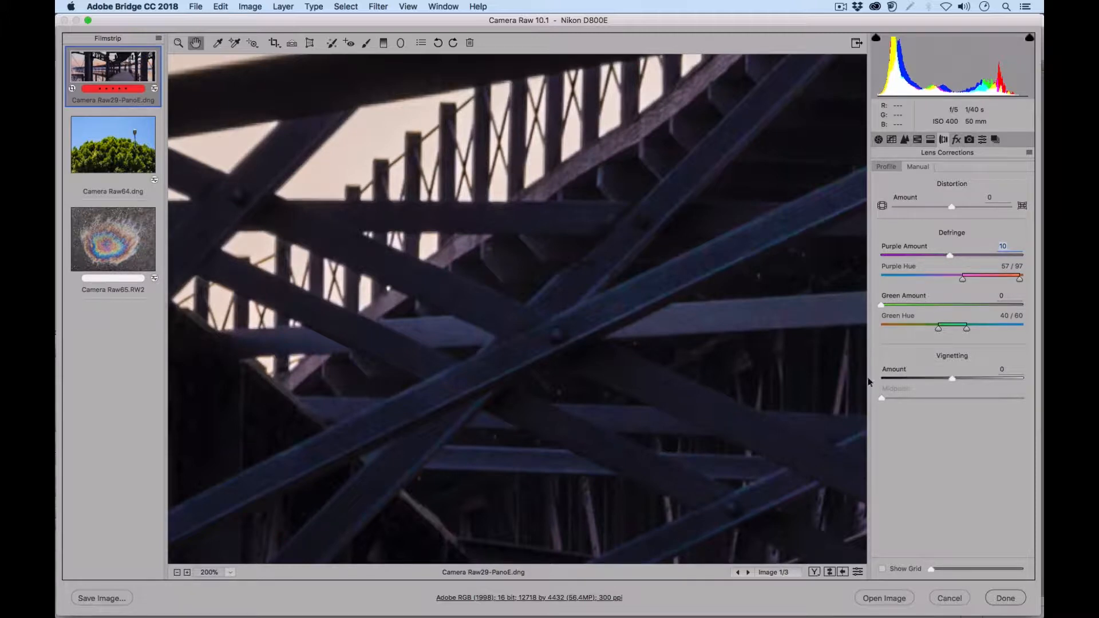
Step: Set the defringe Purple Hue to 51/91, comparing the beam edges with and without the lens corrections
left_click(858, 572)
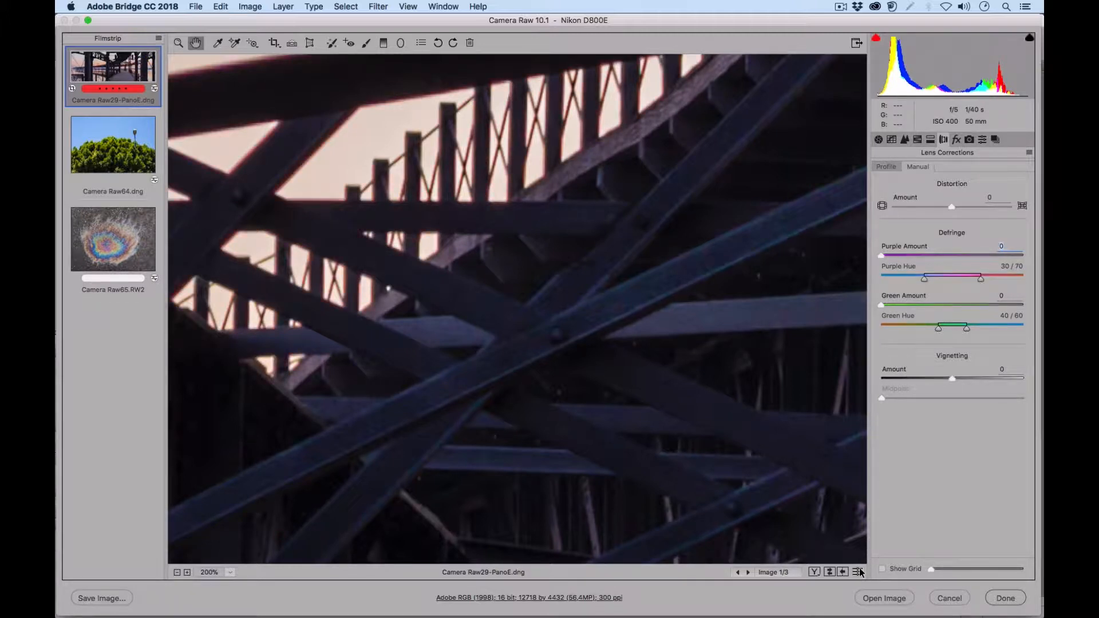
left_click(858, 571)
left_click(858, 572)
left_click(858, 572)
left_click_drag(986, 279, 978, 277)
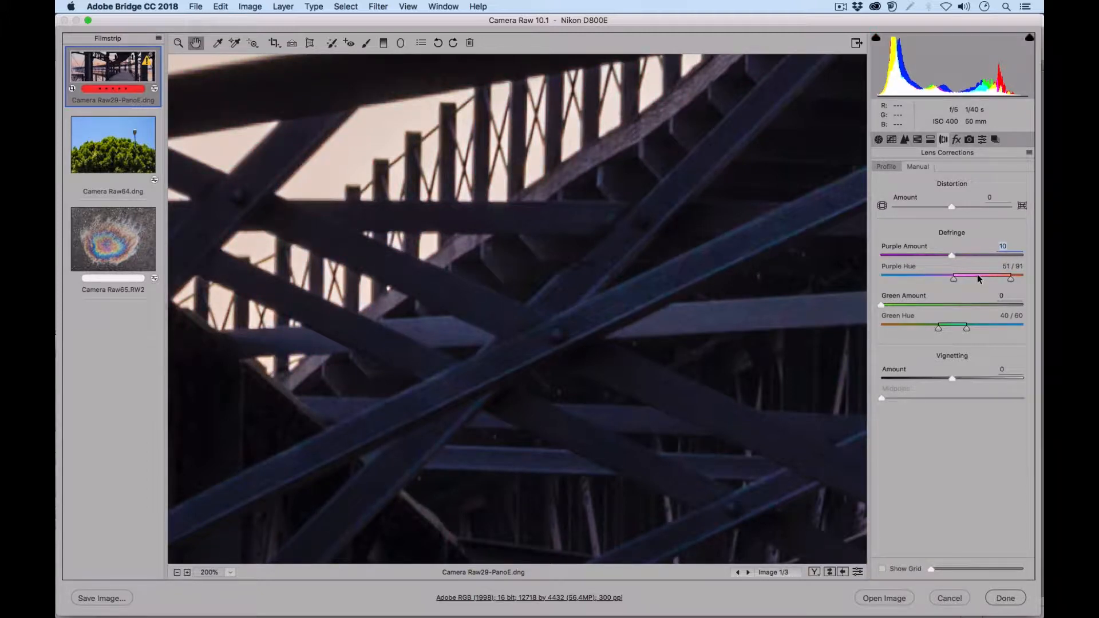
left_click(857, 573)
left_click(859, 572)
Step: Set the panorama's sharpening Amount to 85, judging it with the grayscale preview
left_click(906, 140)
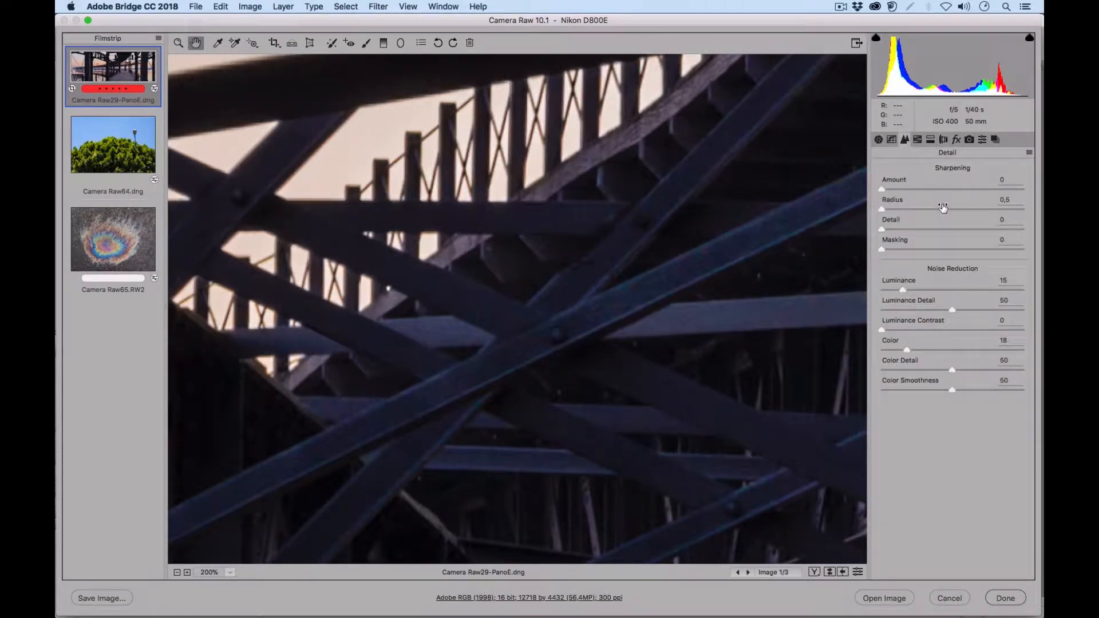
key("alt")
key("alt")
left_click_drag(883, 191, 970, 173)
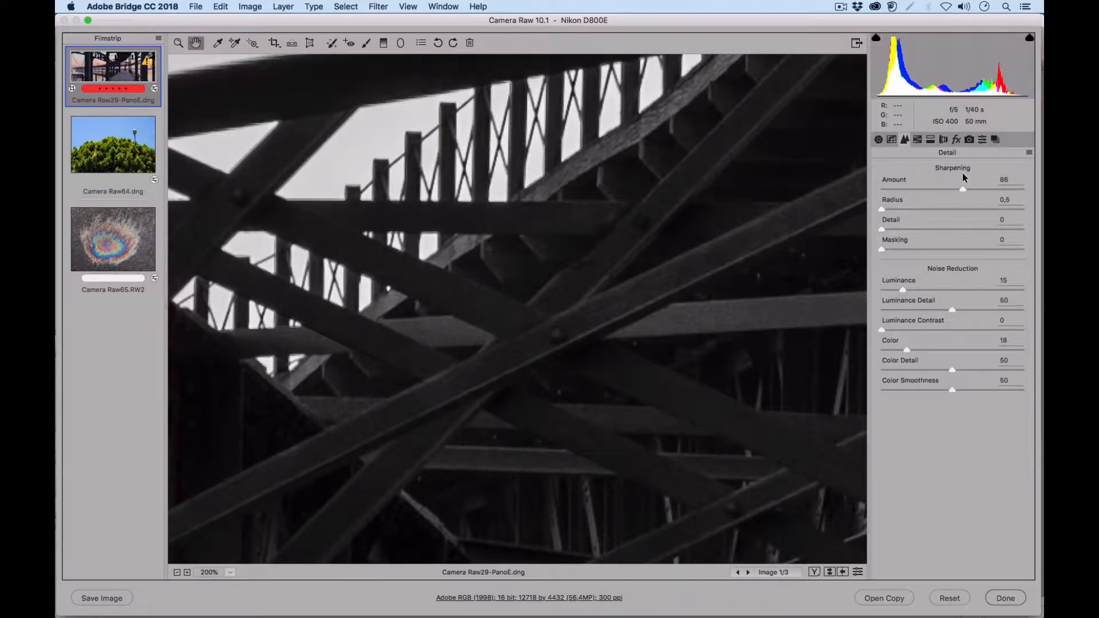
left_click_drag(964, 178, 962, 179)
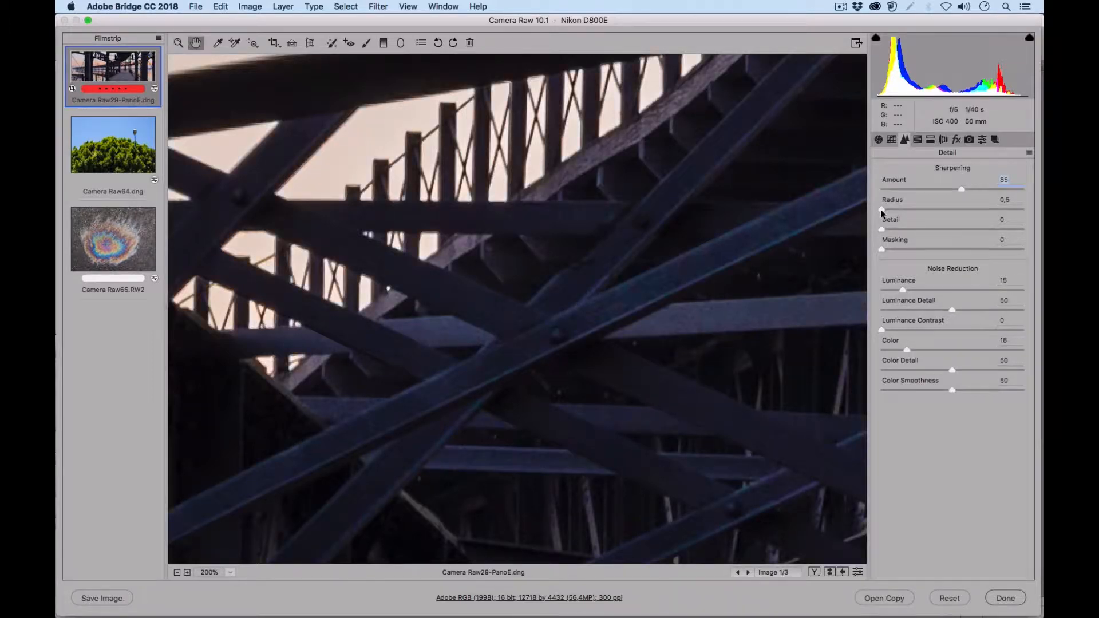
Step: Set the sharpening Radius to 1.5 and Detail to 2 on the panorama, judging the edges in the grayscale preview
left_click_drag(882, 210, 917, 207)
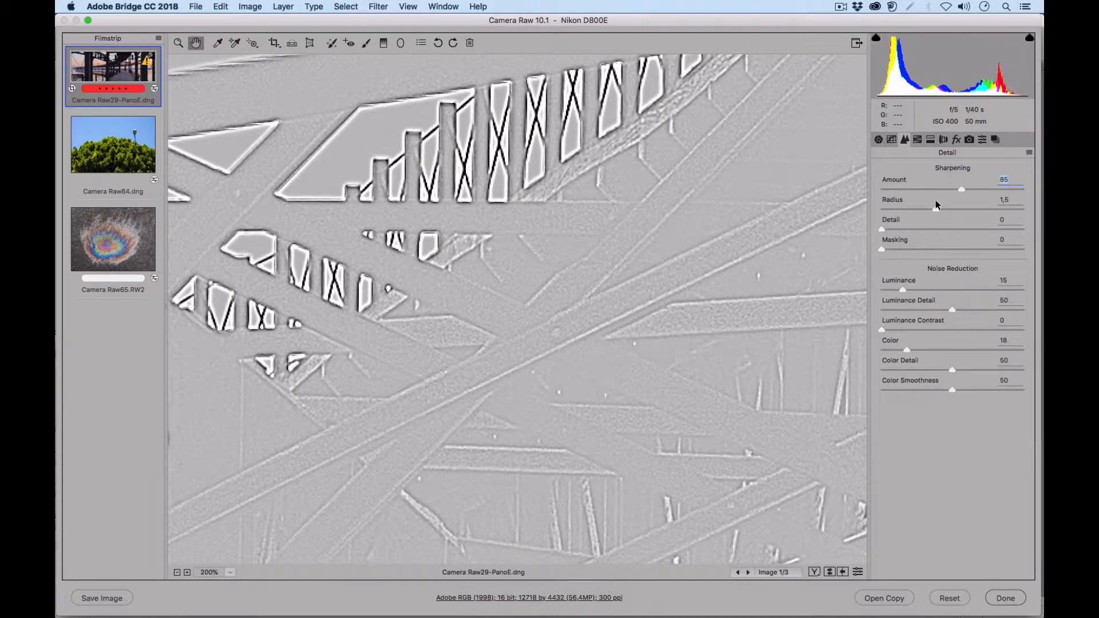
left_click_drag(936, 205, 939, 209)
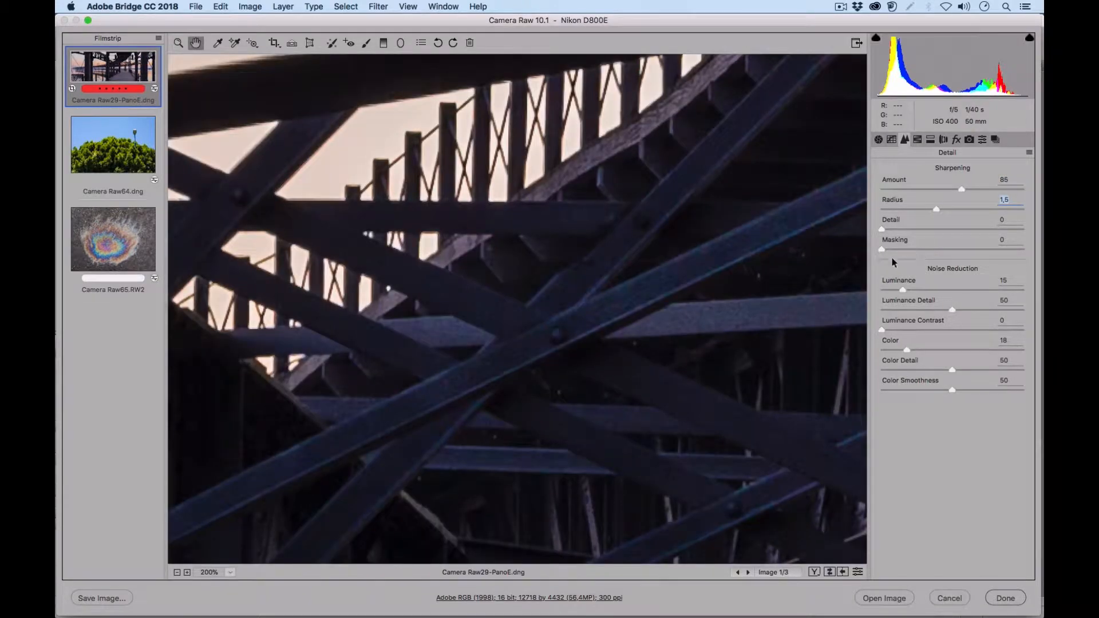
left_click_drag(882, 230, 917, 247)
Step: Set the sharpening Masking to 48 with the whole panorama in view, using the black-and-white mask preview
left_click(230, 572)
left_click(264, 586)
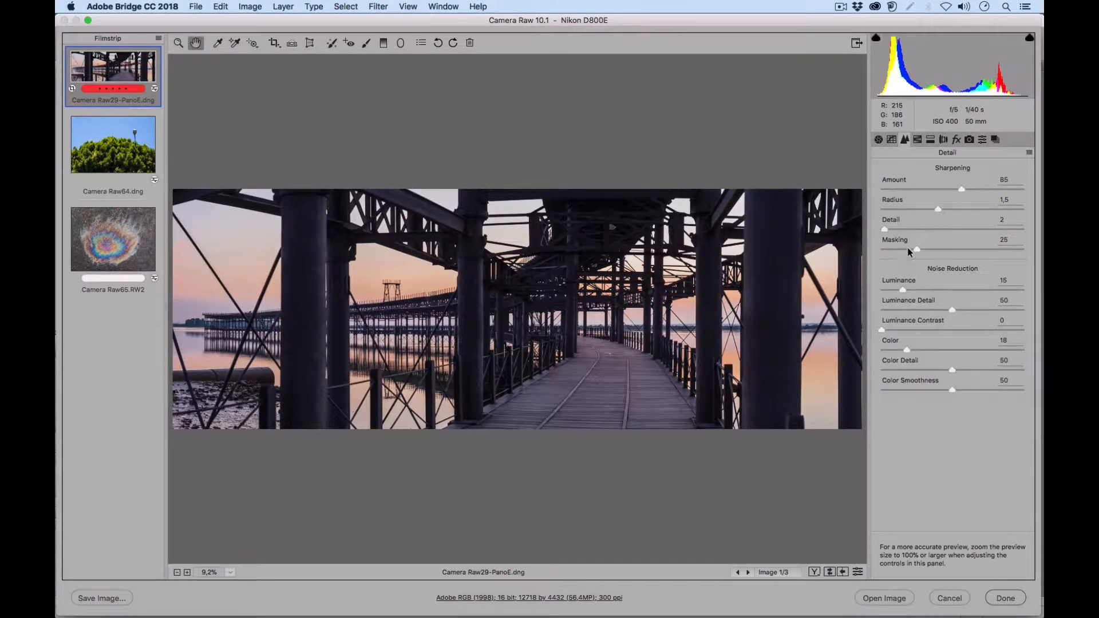
left_click_drag(916, 249, 882, 253)
left_click(882, 252, "alt")
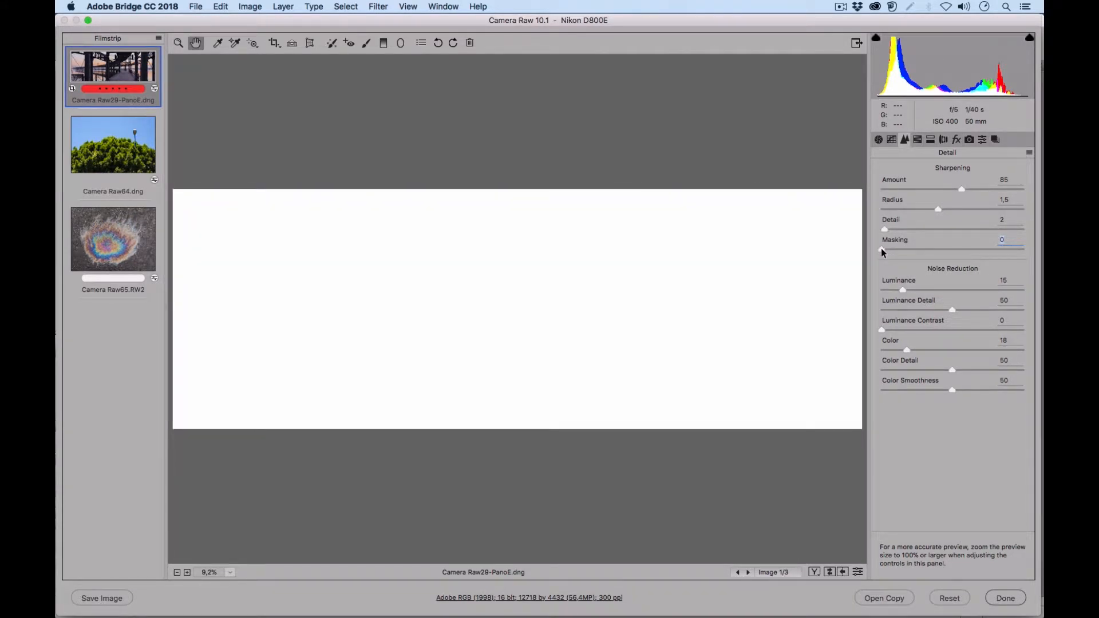
left_click_drag(881, 249, 946, 239)
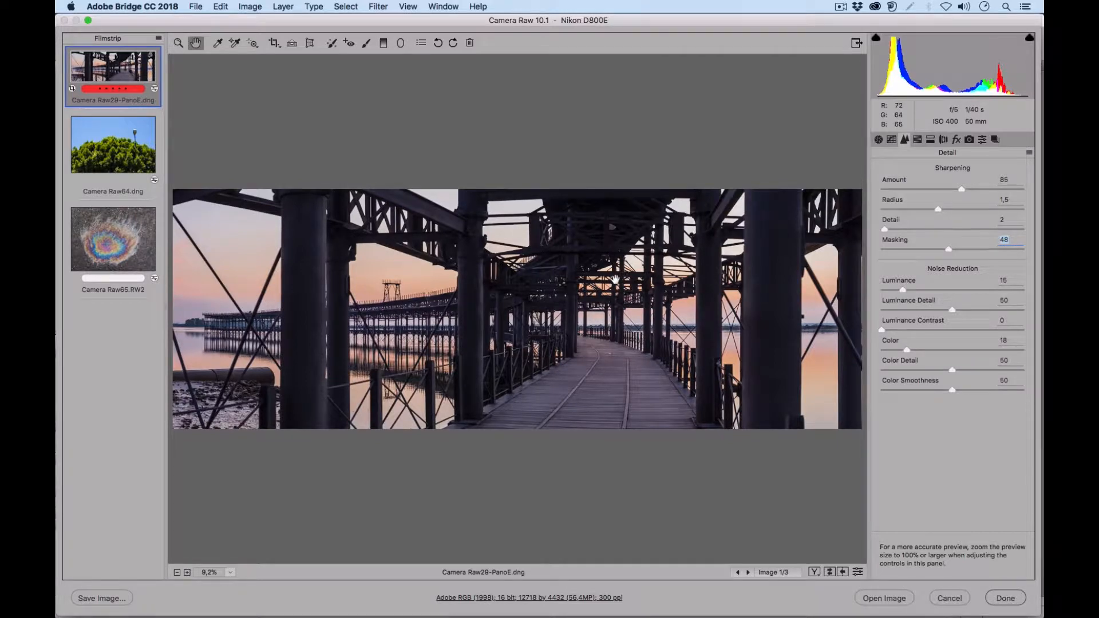
Step: Examine the sharpened pier structure and crossed beams at 100%
left_click(231, 574)
left_click(264, 506)
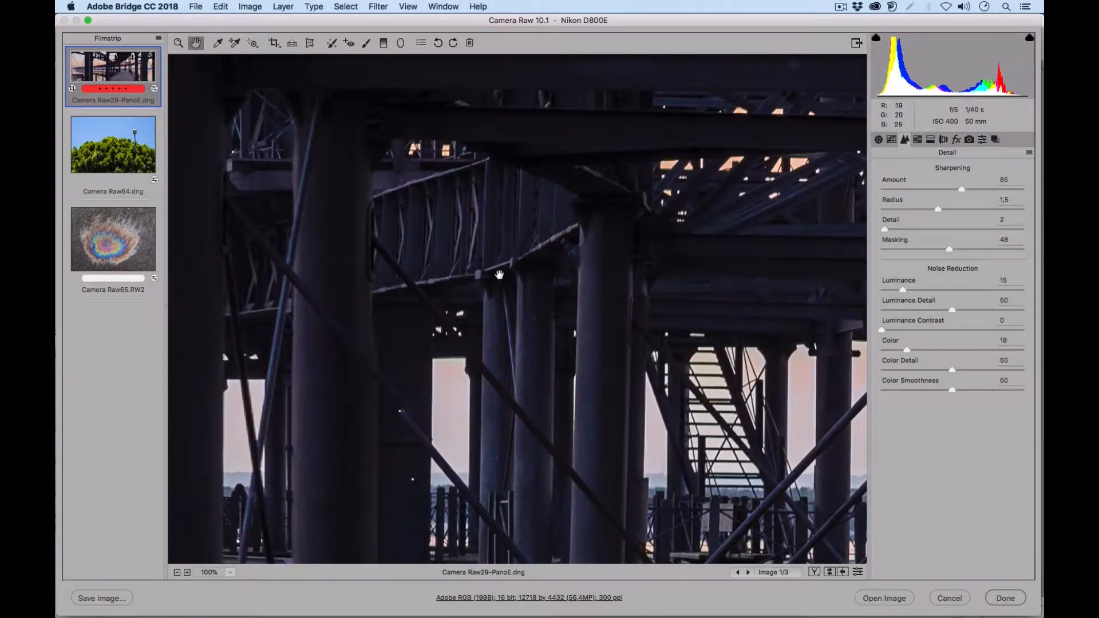
left_click_drag(499, 275, 538, 483)
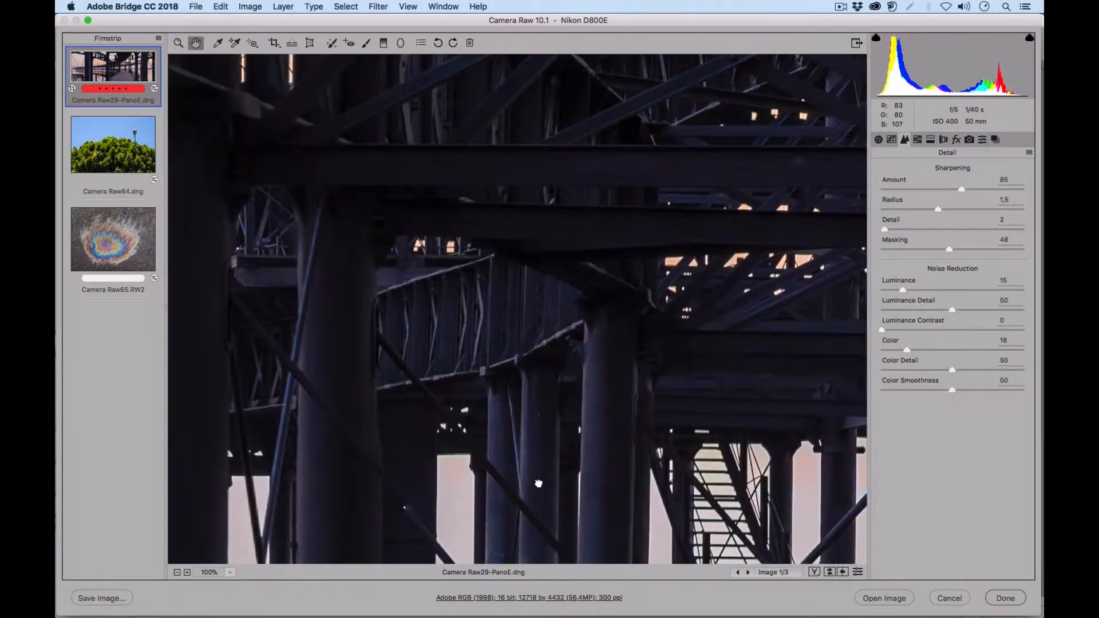
left_click_drag(557, 221, 596, 448)
left_click_drag(604, 355, 418, 314)
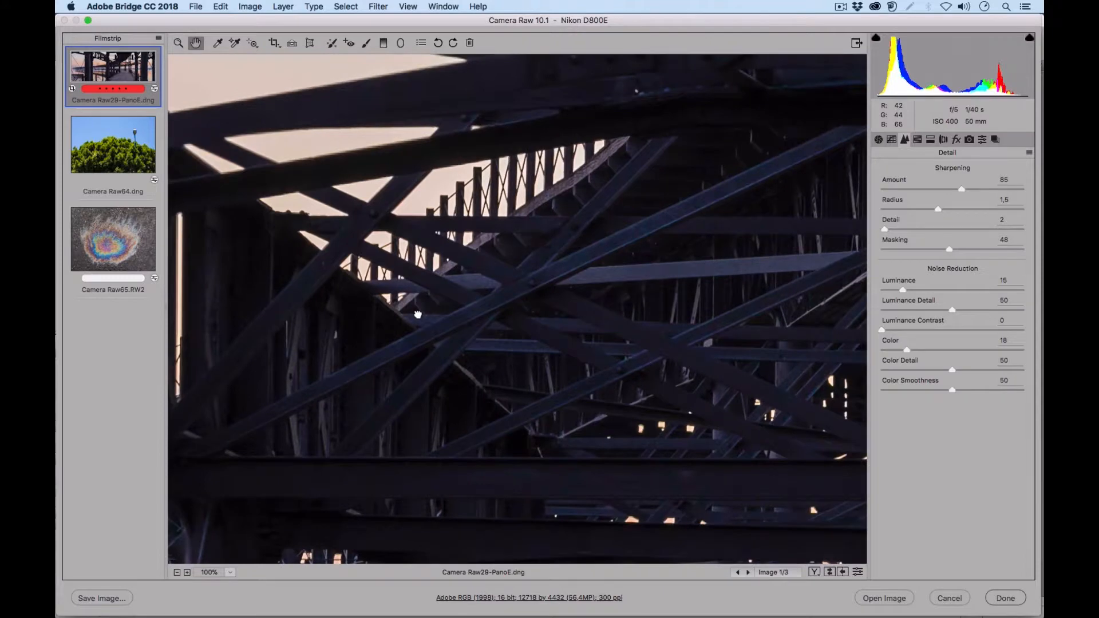
Step: Compare the panorama's crossed beams with the Detail adjustments switched off and on at 100% and 200%
left_click(858, 573)
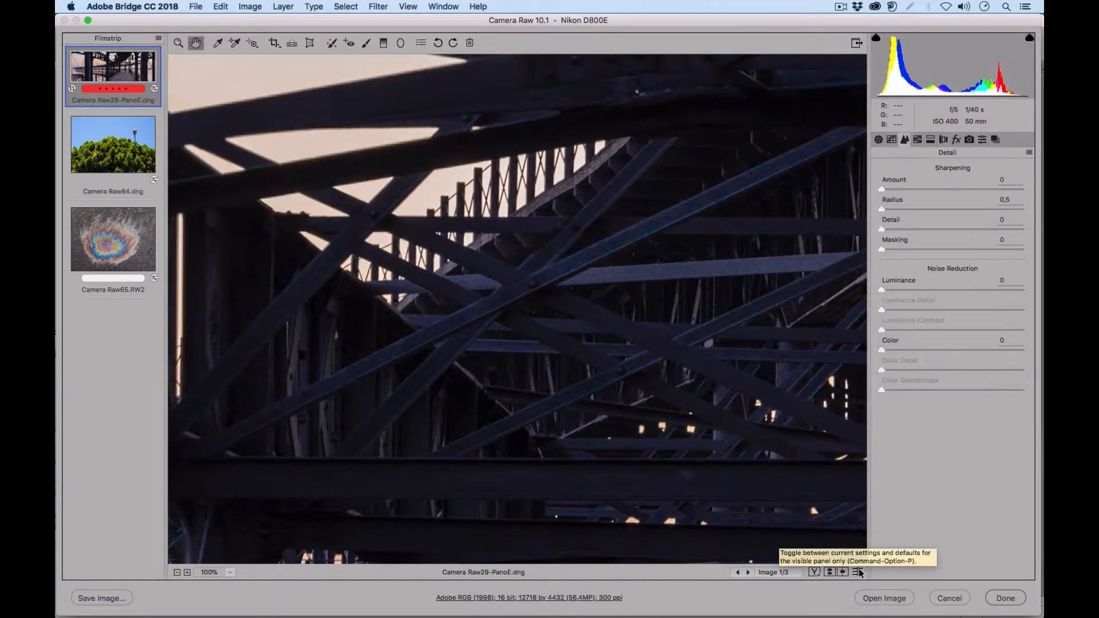
left_click(859, 572)
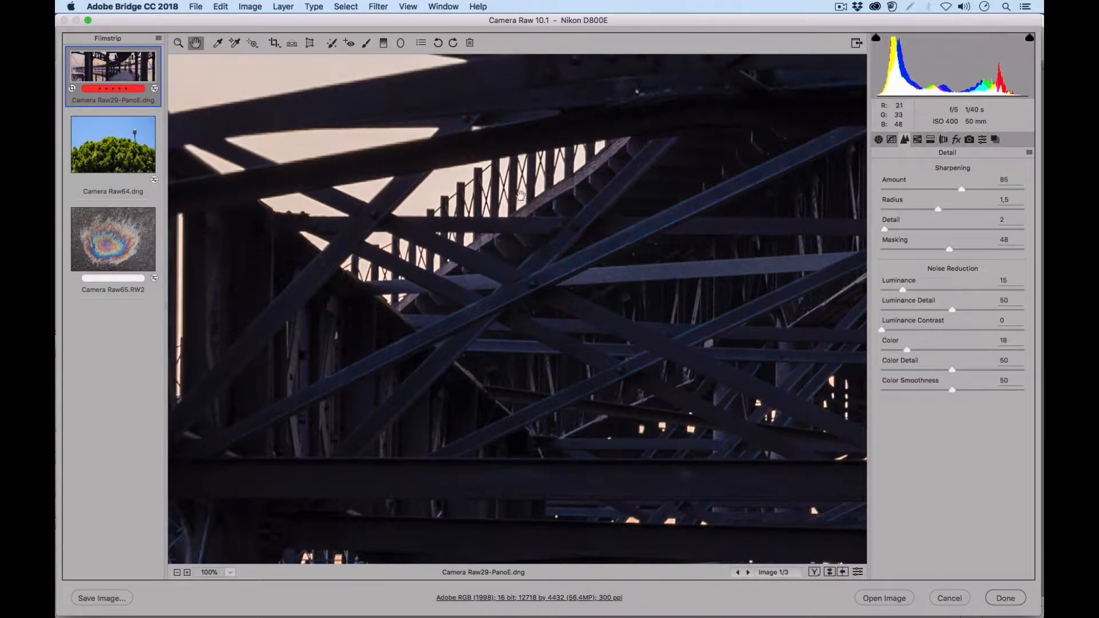
left_click(231, 573)
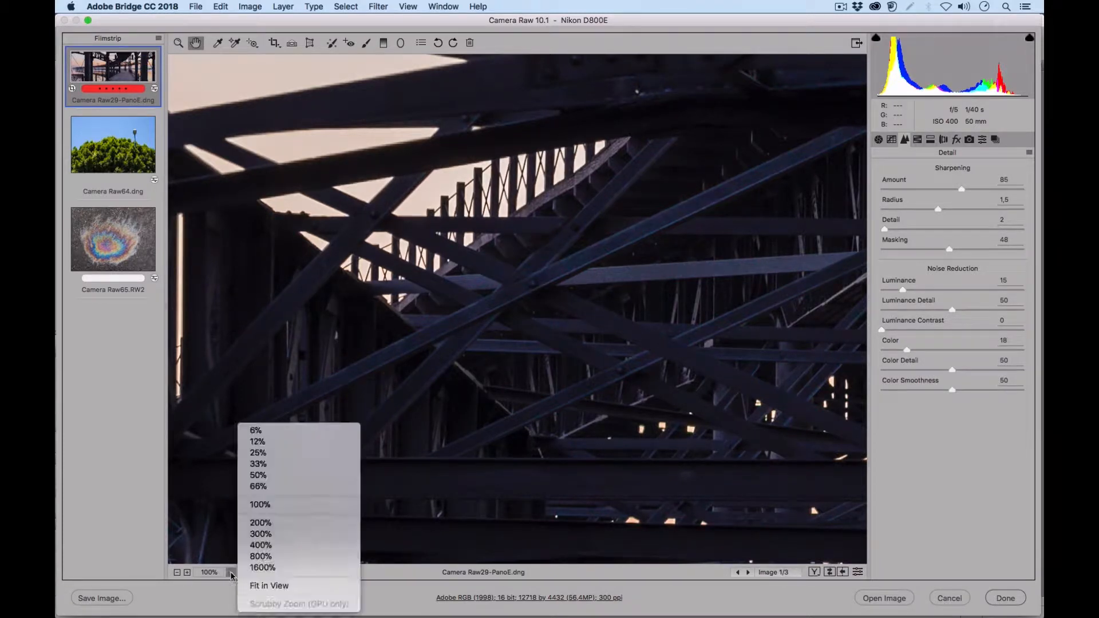
left_click(252, 523)
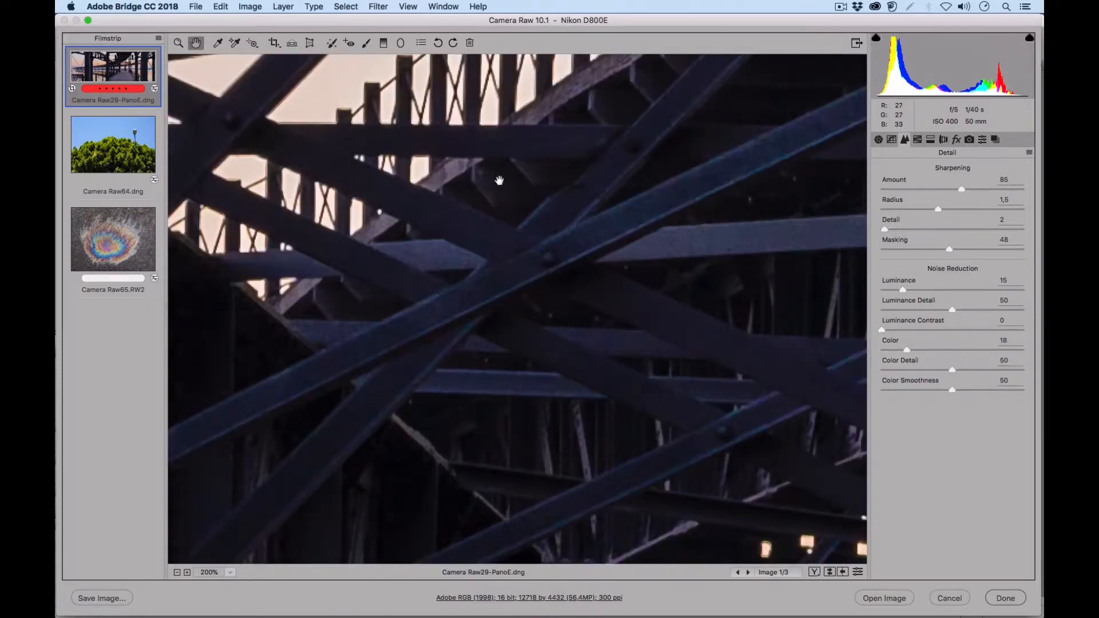
left_click_drag(500, 180, 567, 319)
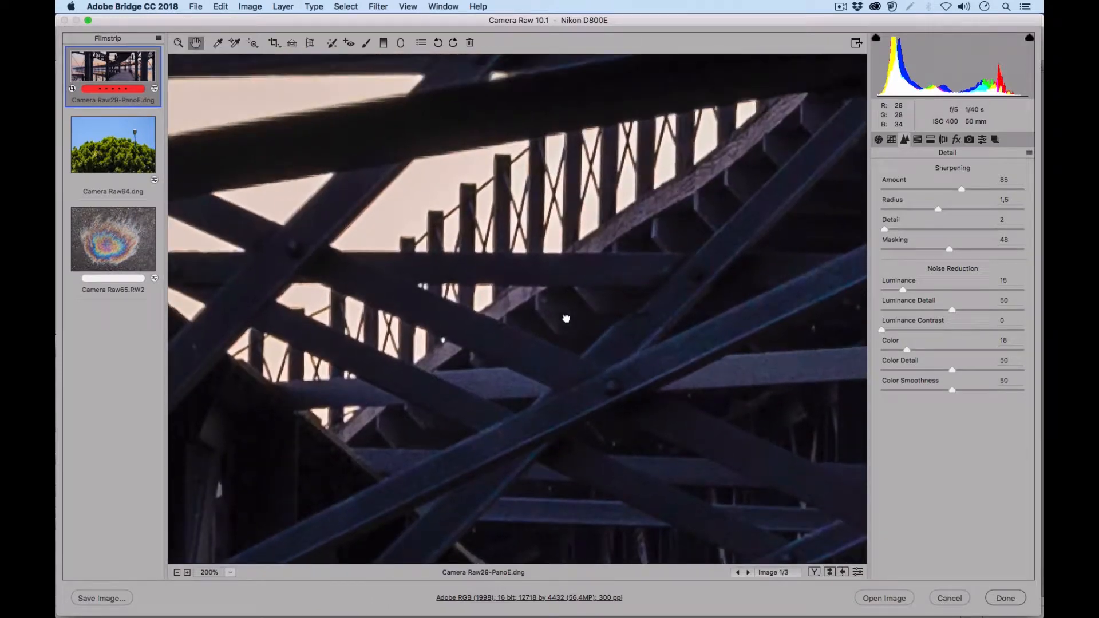
left_click(857, 573)
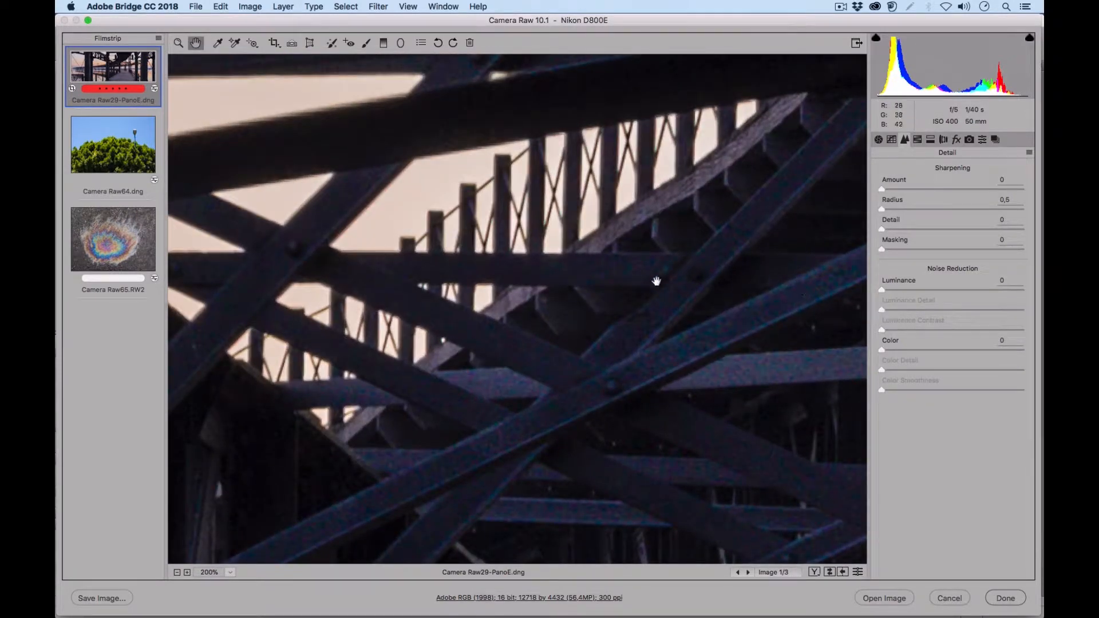
left_click(858, 571)
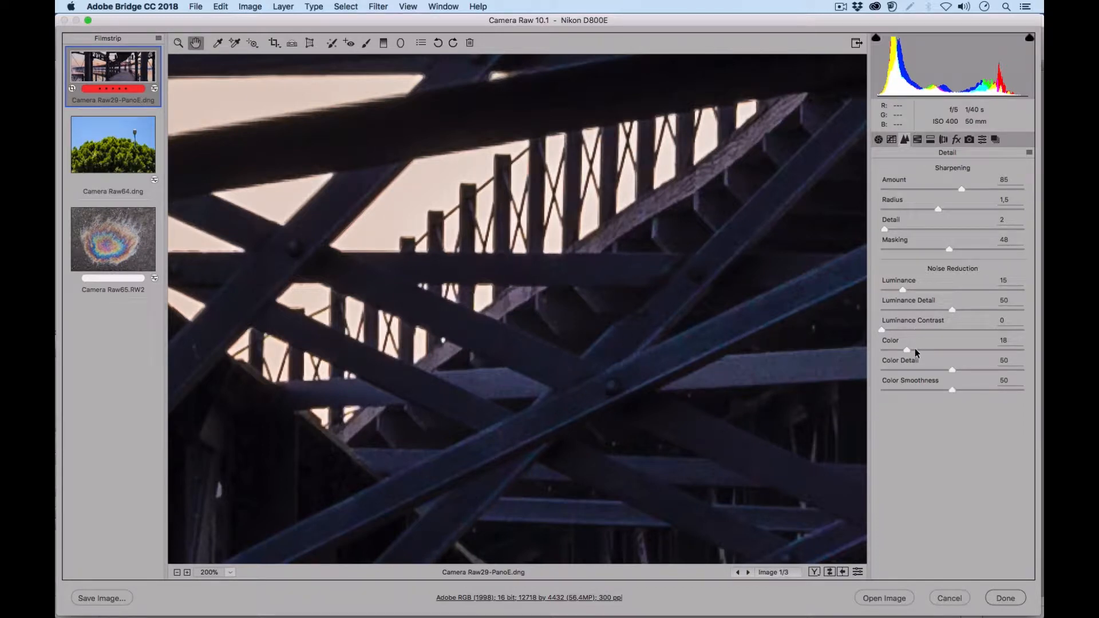
Step: Set the panorama's Color noise reduction to 35 and check the beams at 100% in a side-by-side before/after view
left_click(932, 345)
left_click(231, 573)
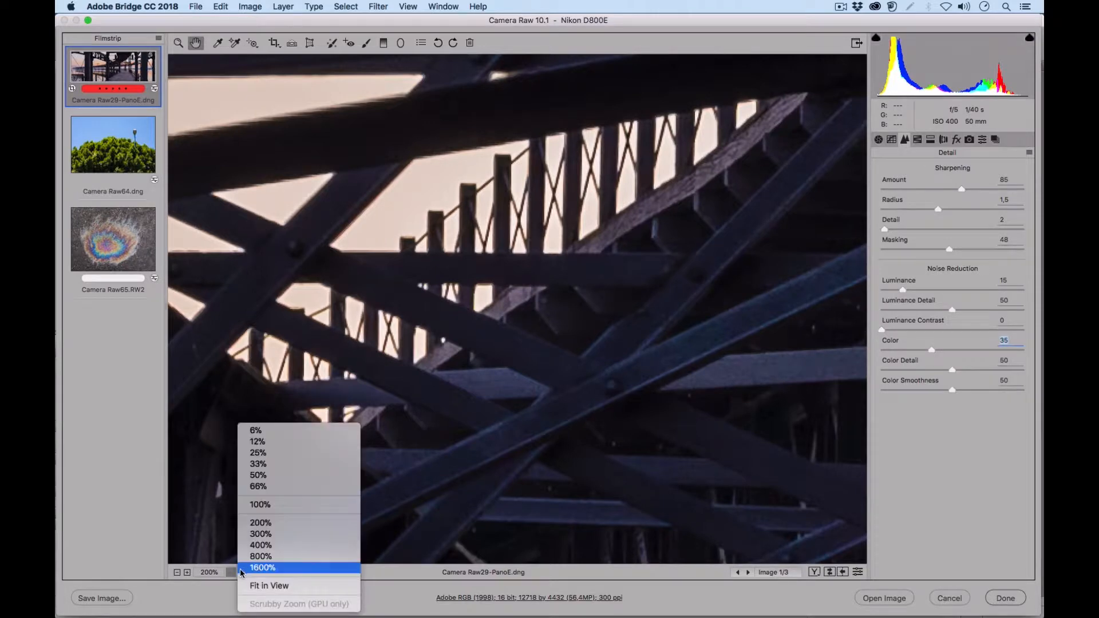
left_click(261, 507)
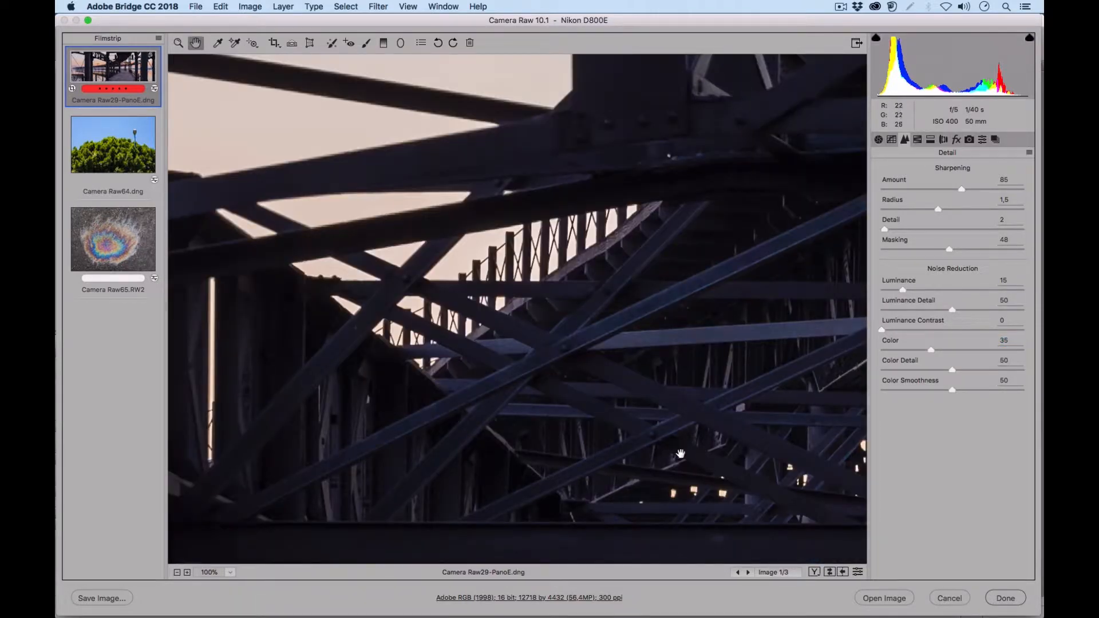
left_click_drag(681, 453, 461, 239)
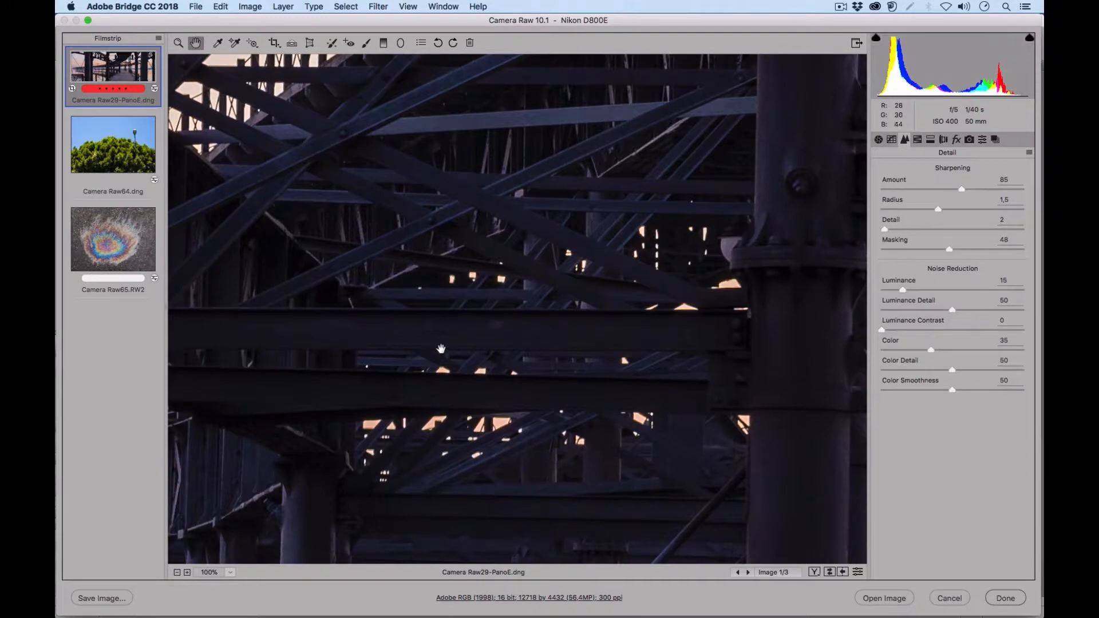
left_click_drag(703, 438, 540, 368)
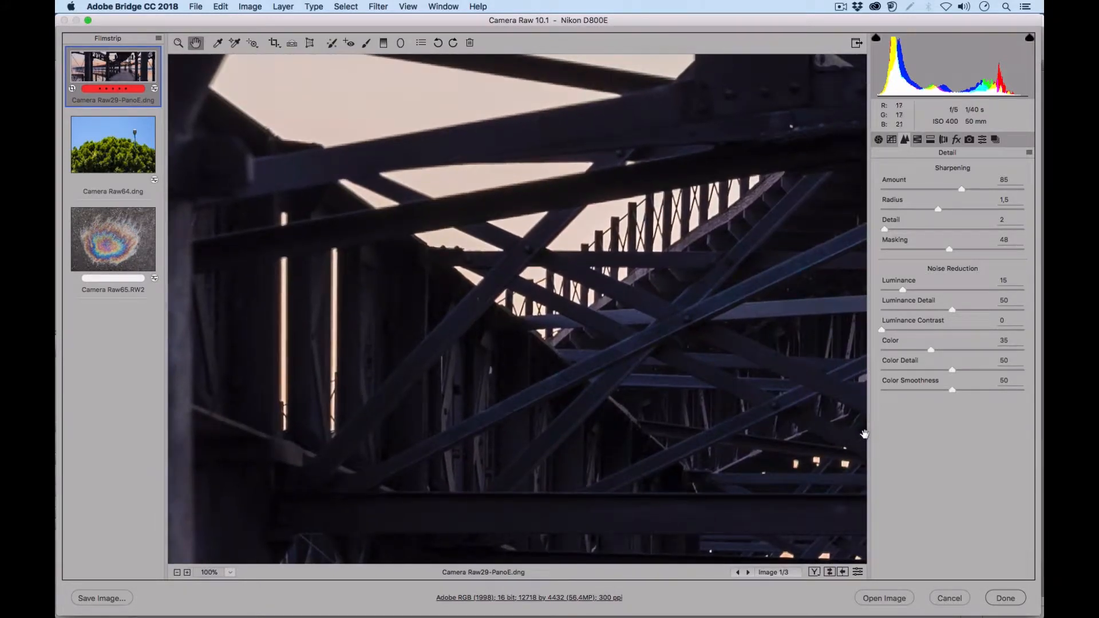
left_click(814, 572)
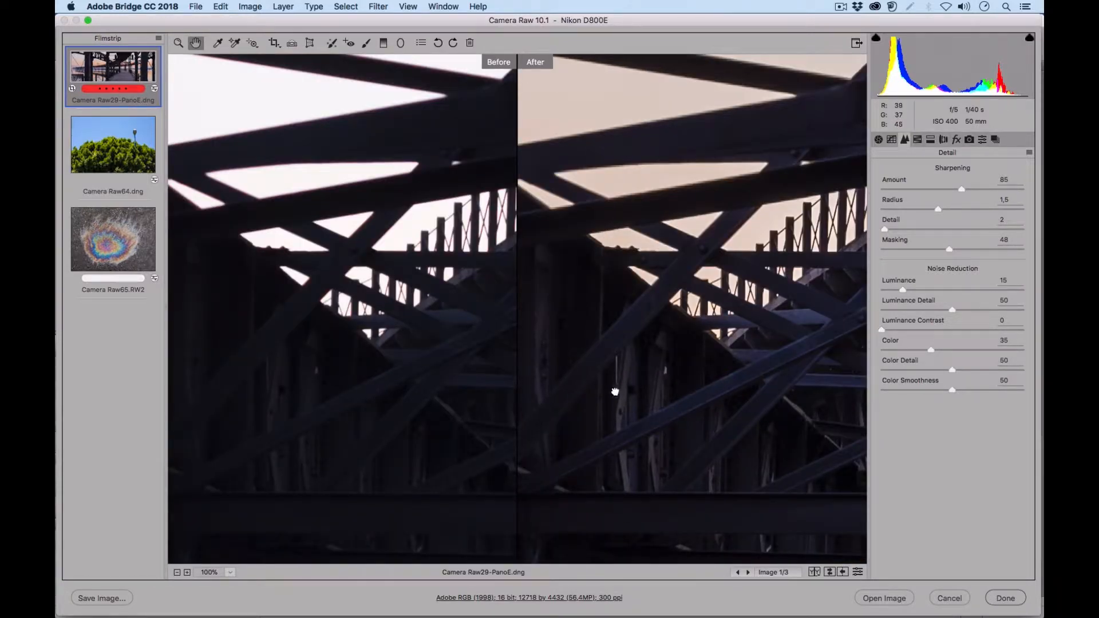
left_click_drag(615, 391, 524, 400)
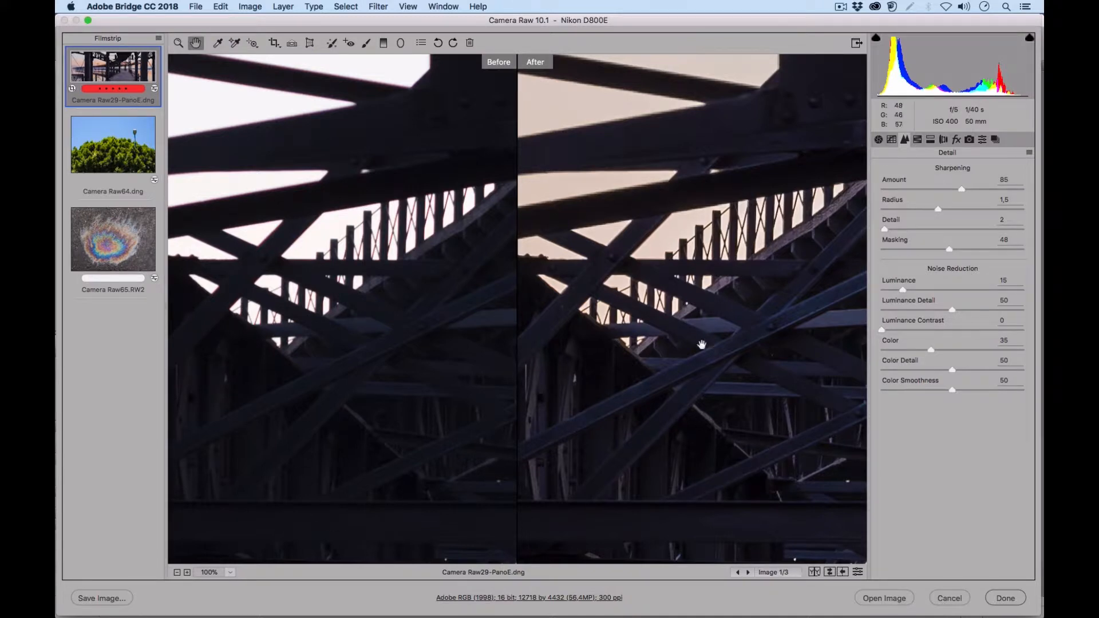
Step: Save the panorama's current settings as a snapshot named "Revelada y enfocada"
left_click(995, 140)
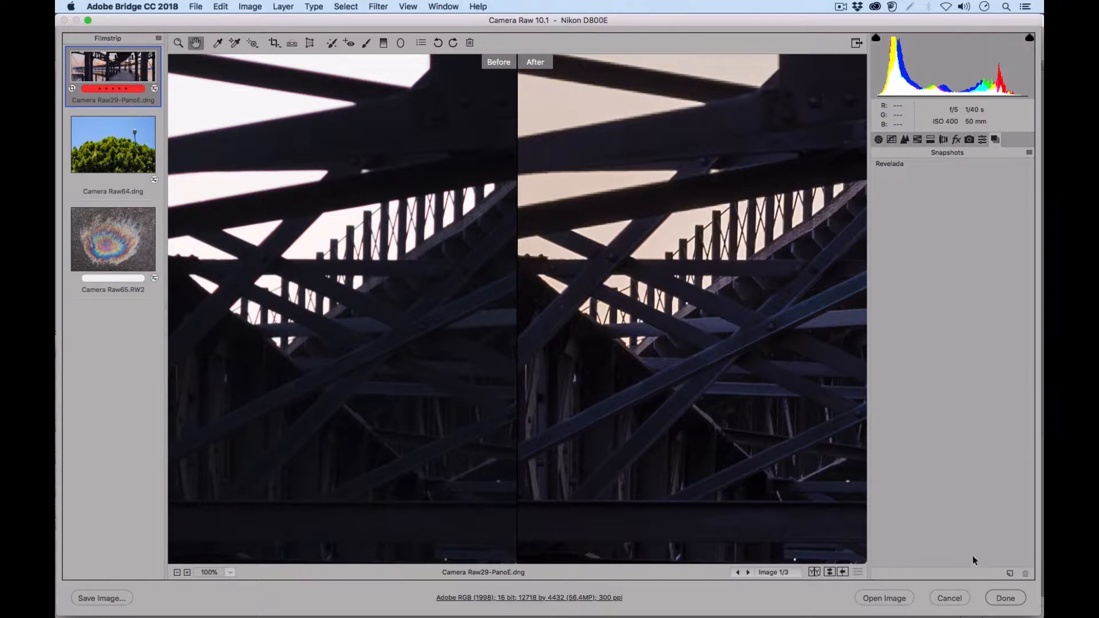
left_click(1010, 573)
type("Revelada y enfocada")
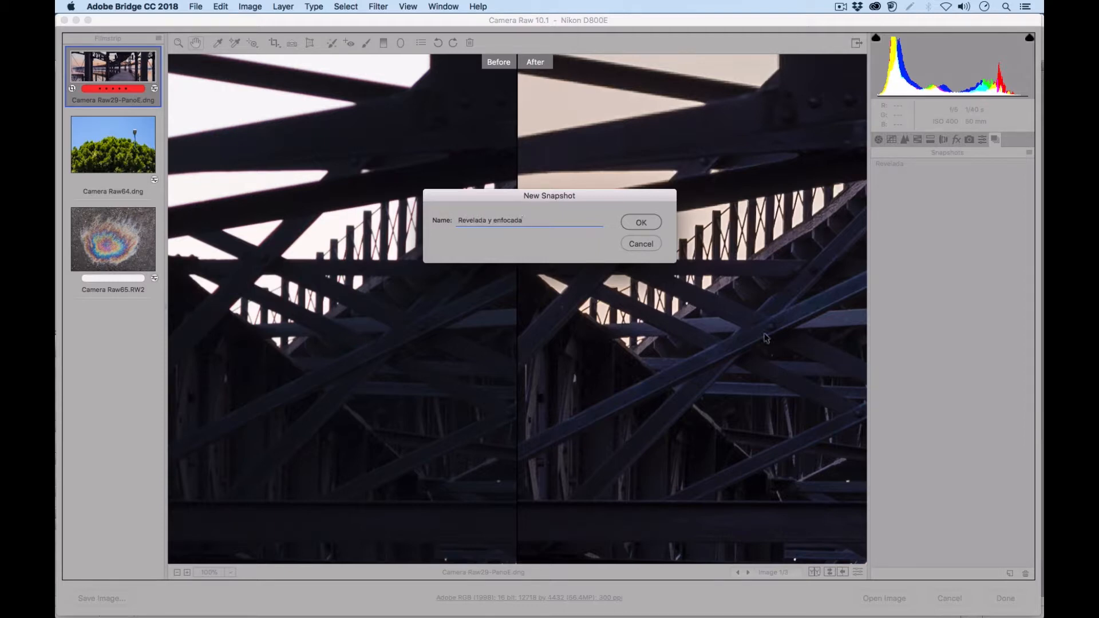
left_click(641, 223)
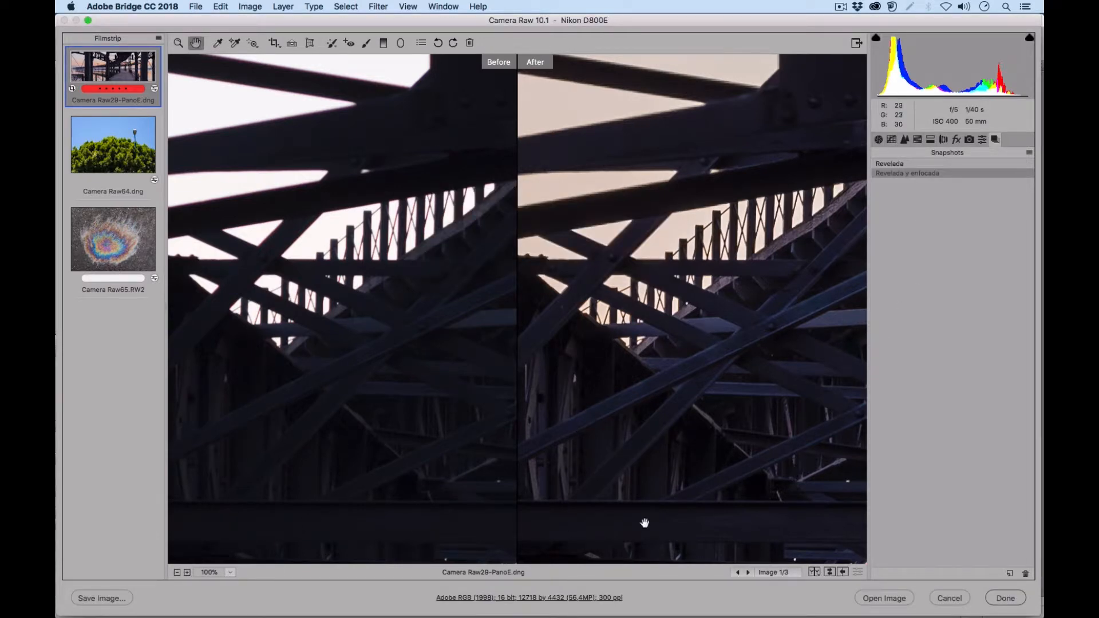
Step: Return to the single-image view and compare the Revelada and "Revelada y enfocada" snapshots on the beams
left_click(813, 573)
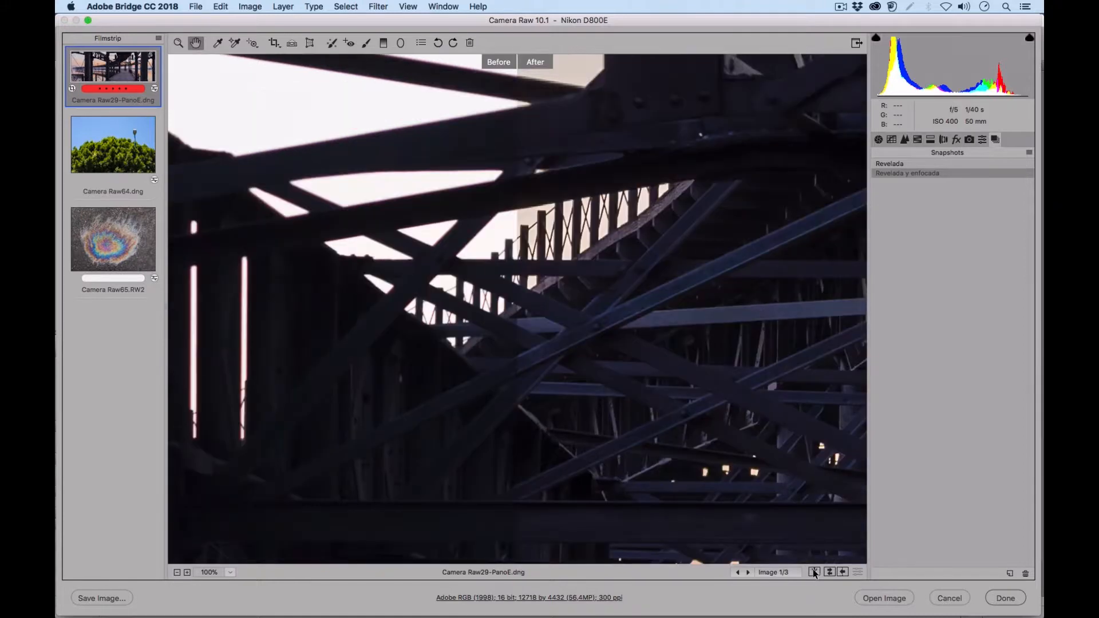
left_click(814, 573)
left_click(814, 573)
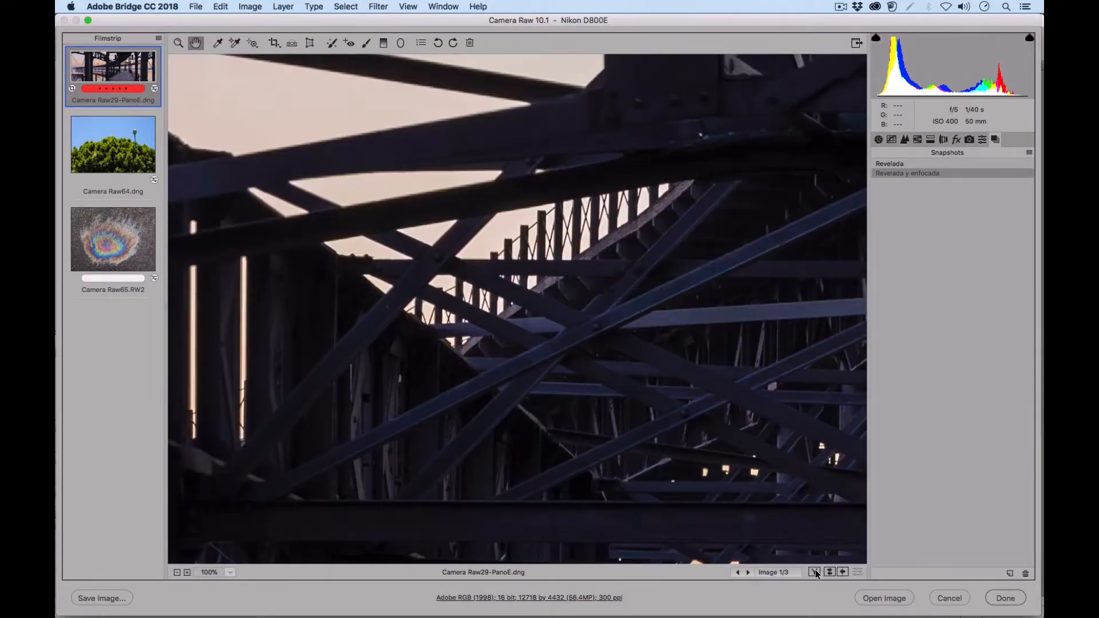
left_click(910, 166)
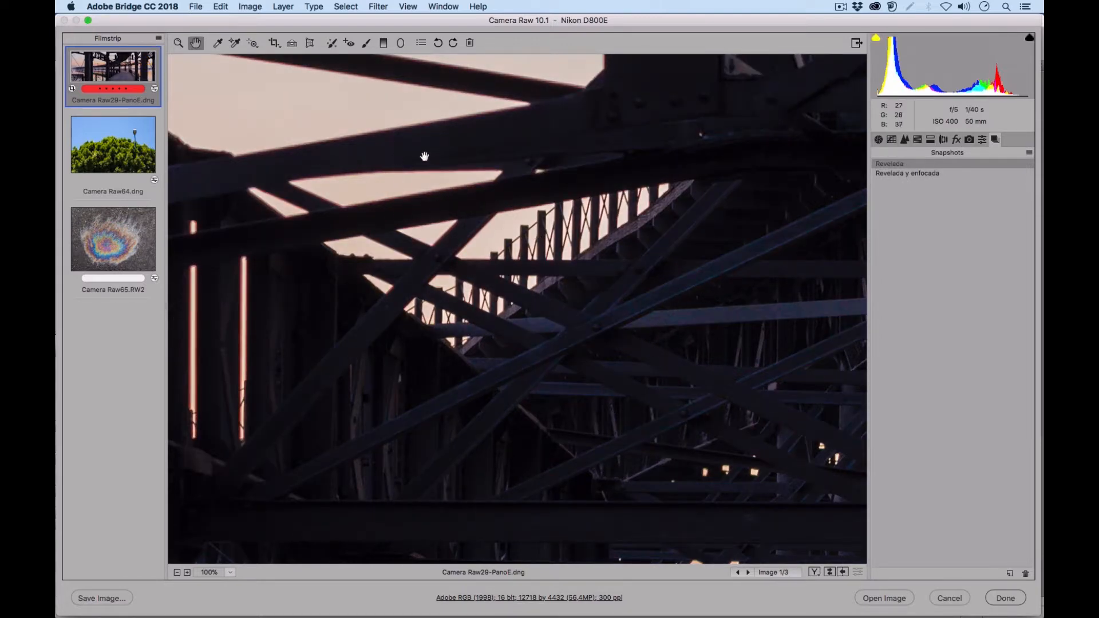
left_click(898, 172)
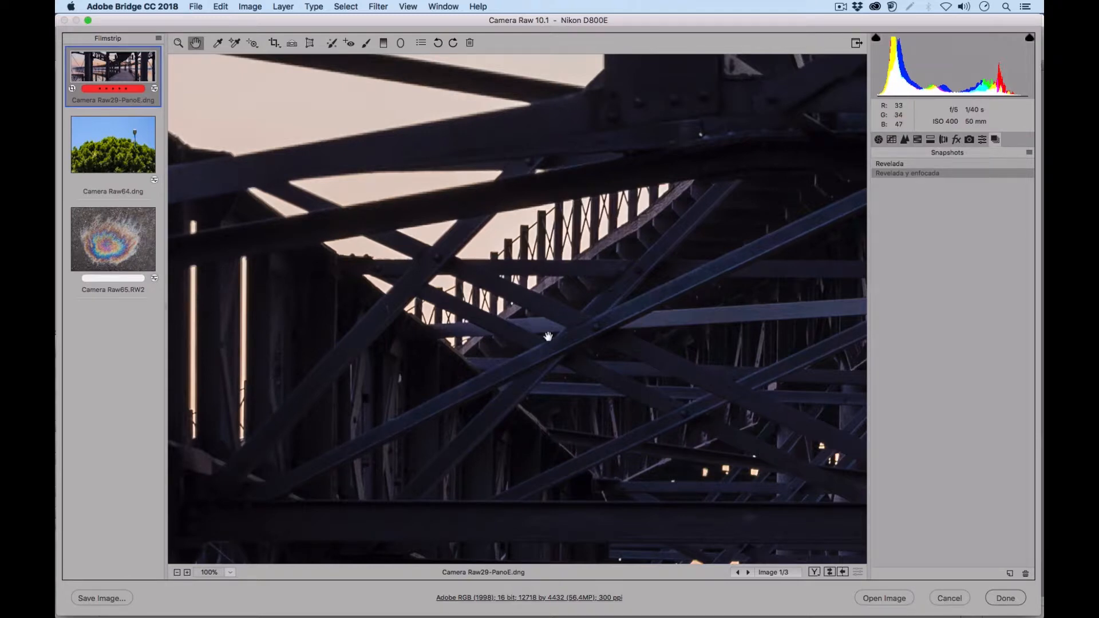
Step: Review the panorama's Basic and Detail settings with the whole image fitted in view
left_click(878, 139)
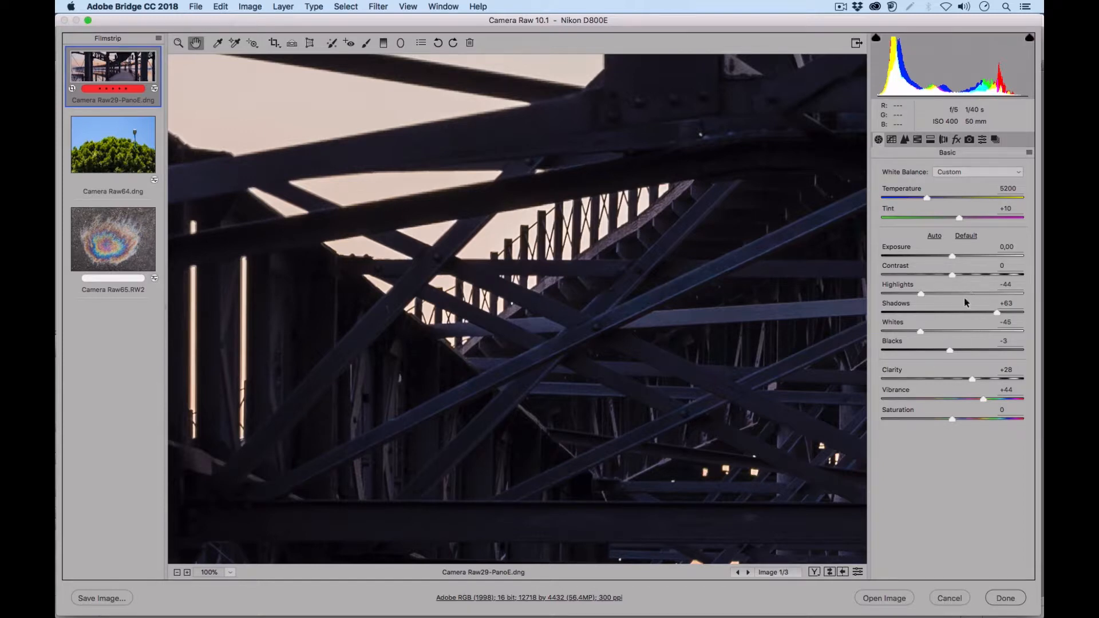
left_click(231, 573)
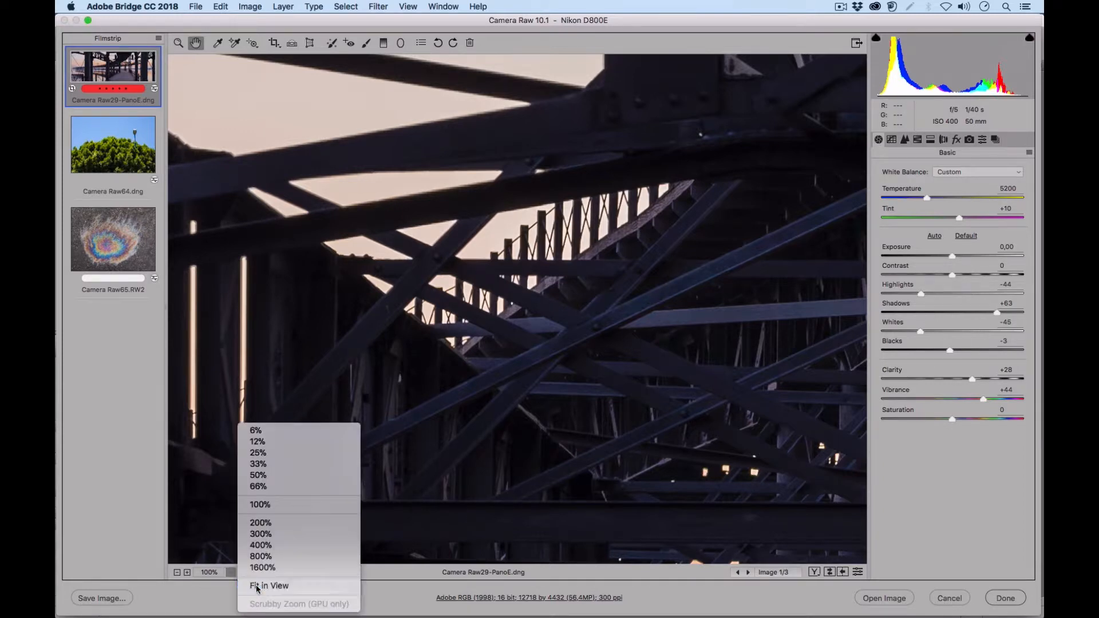
left_click(258, 584)
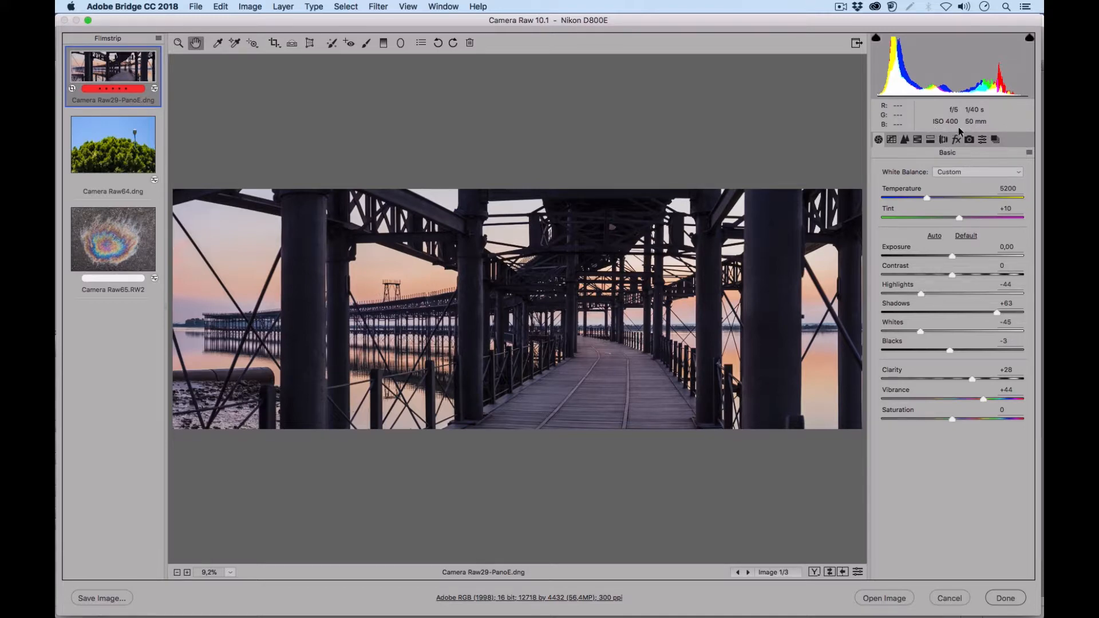
left_click(905, 140)
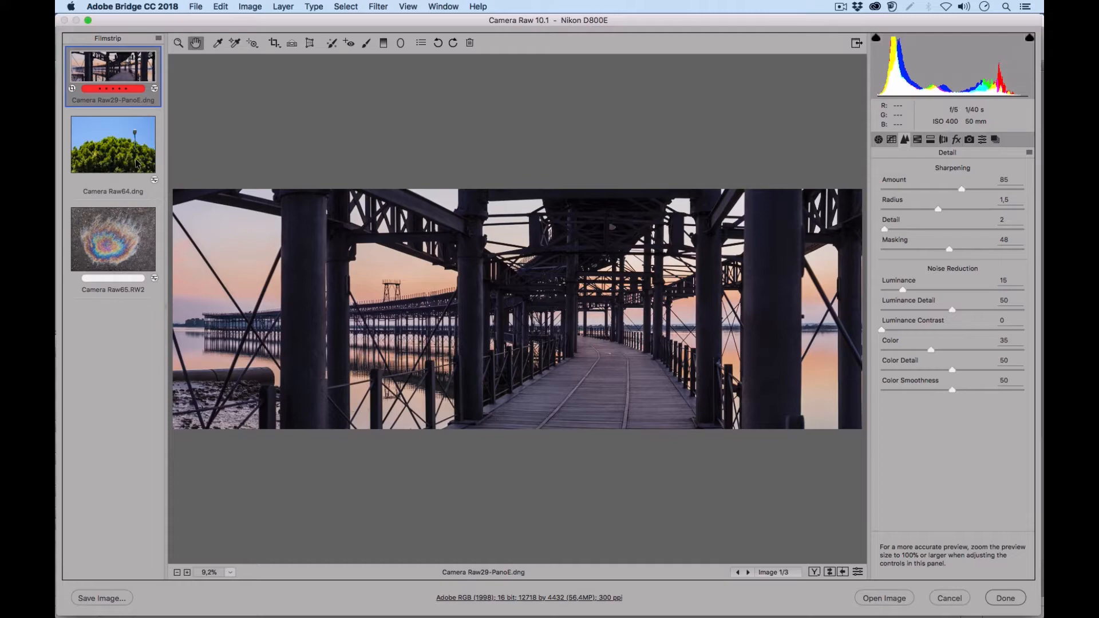
Step: Compare the sharpening settings of the panorama, tree and asphalt photos, finishing on the asphalt photo
left_click(150, 182)
left_click(133, 240)
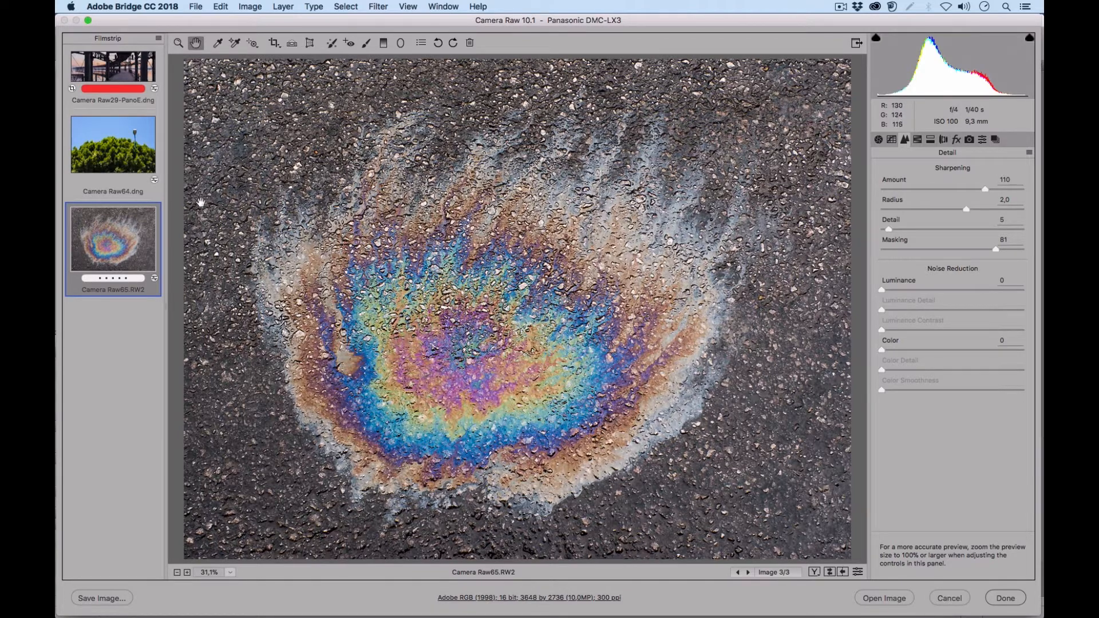
left_click(130, 154)
left_click(136, 74)
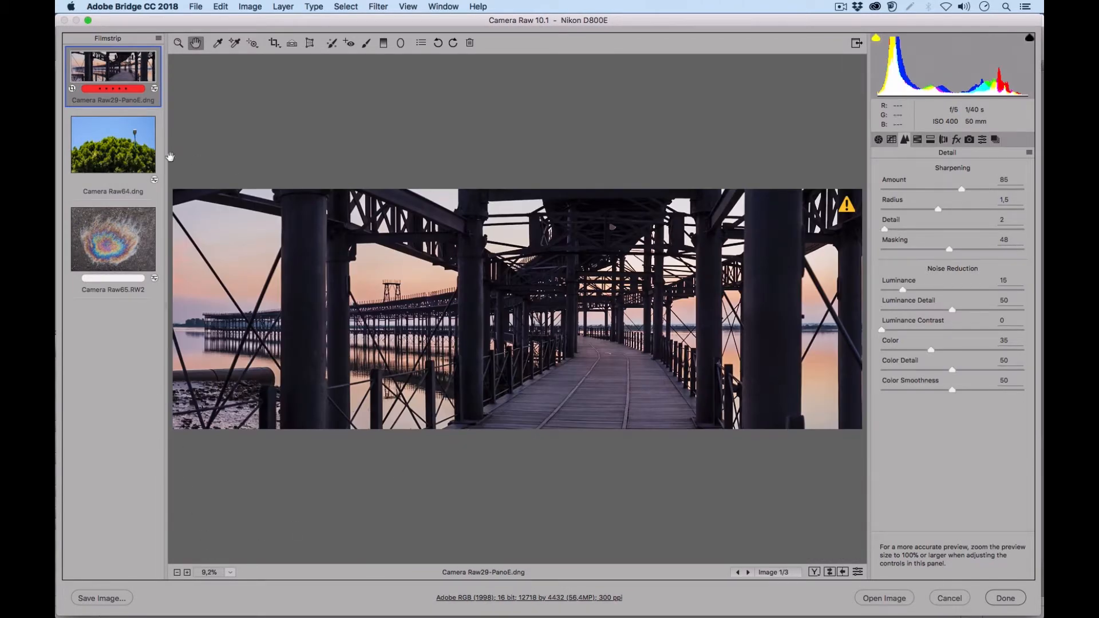
left_click(138, 153)
left_click(139, 226)
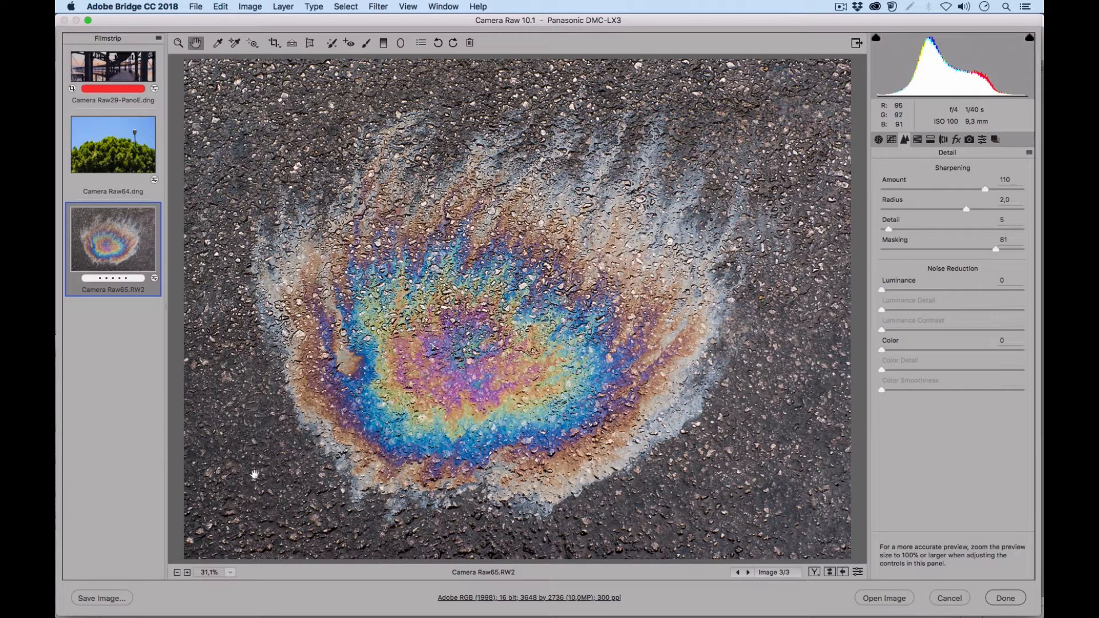
Step: Try output sharpening for Glossy Paper in the asphalt photo's save options, switch it back off and cancel the save
left_click(117, 600)
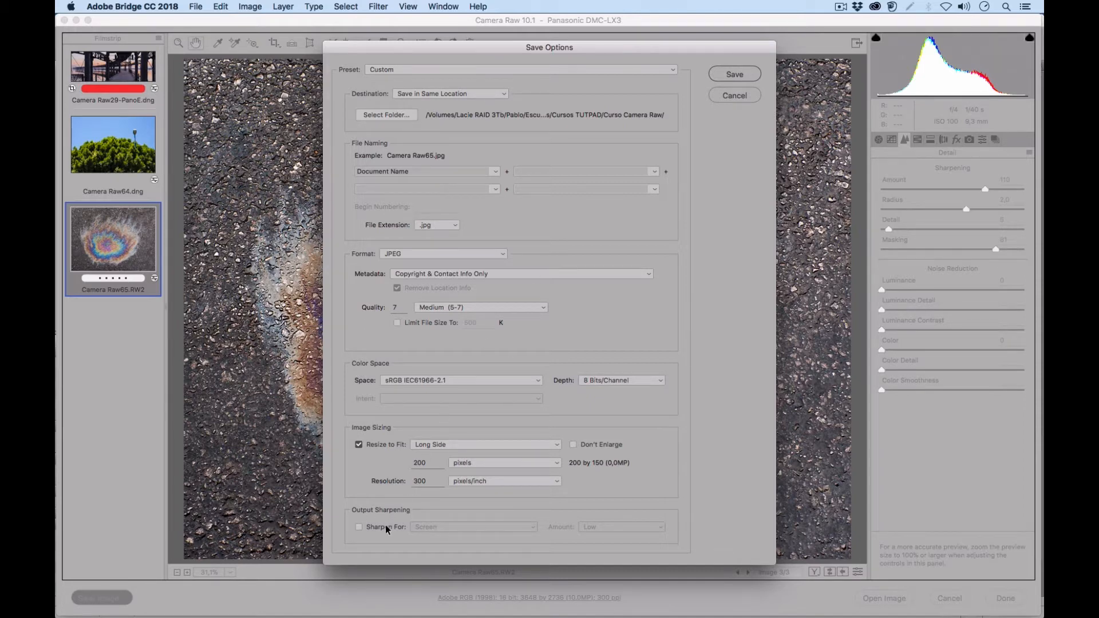
left_click(359, 527)
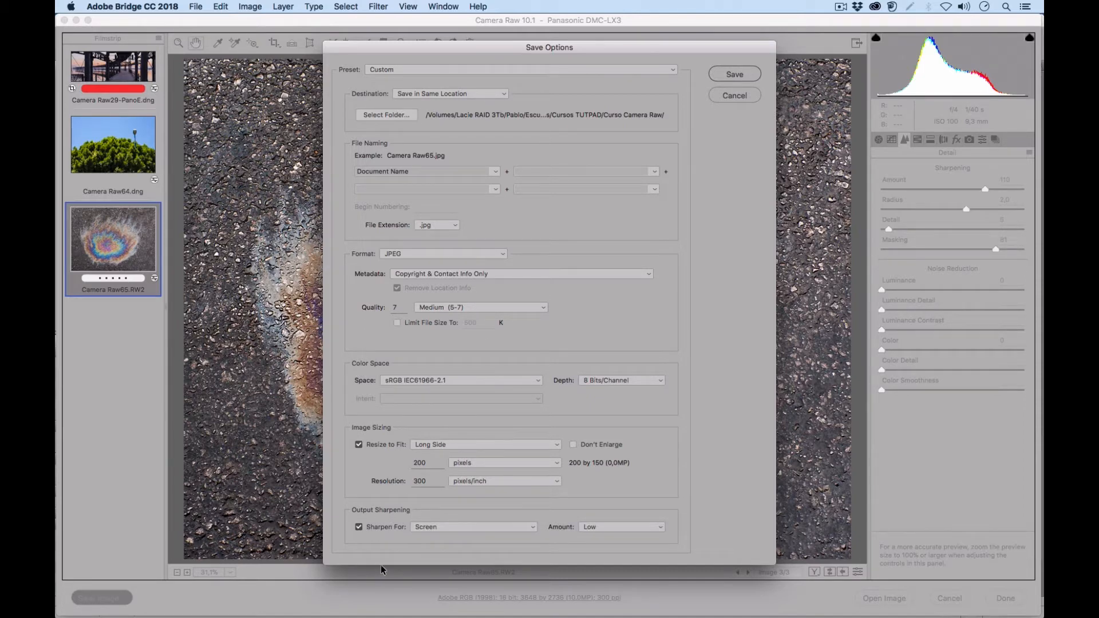
left_click(513, 524)
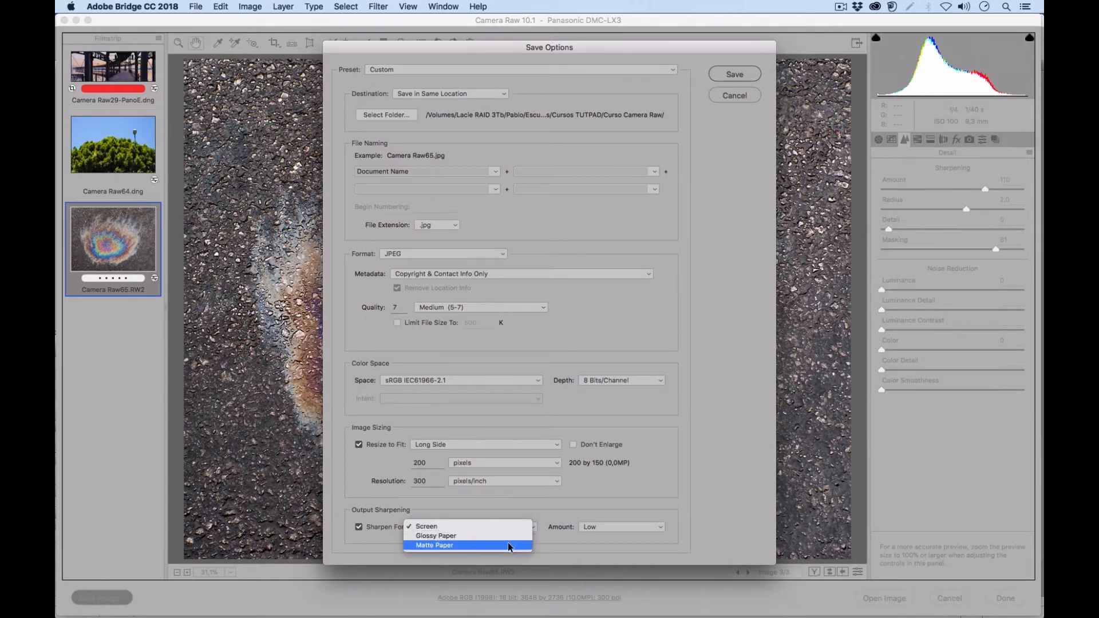
left_click(509, 536)
left_click(620, 525)
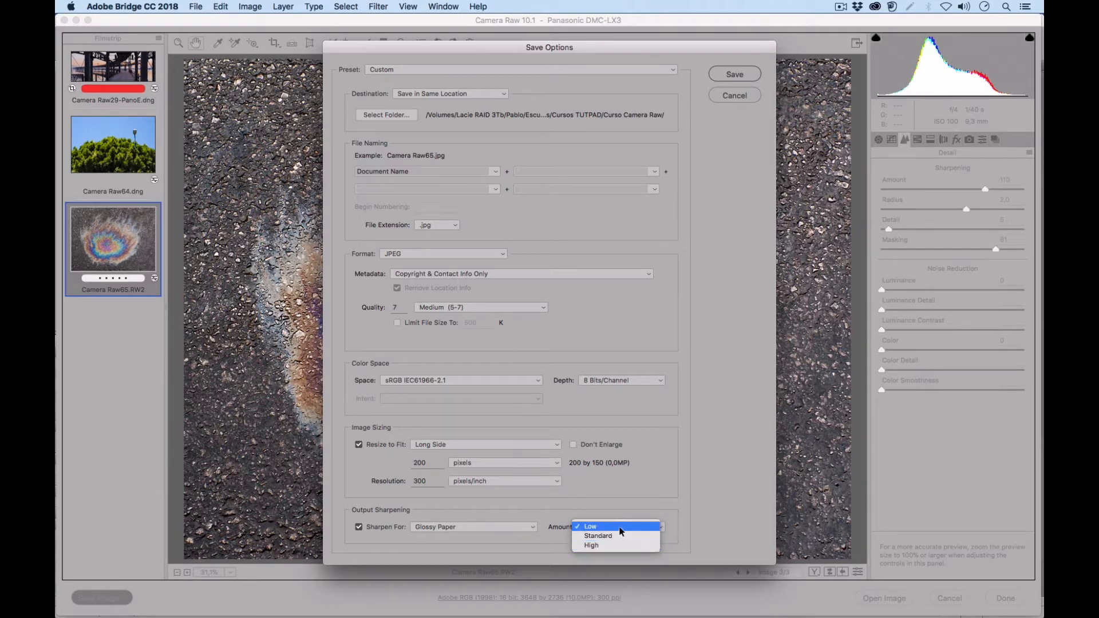
left_click(621, 534)
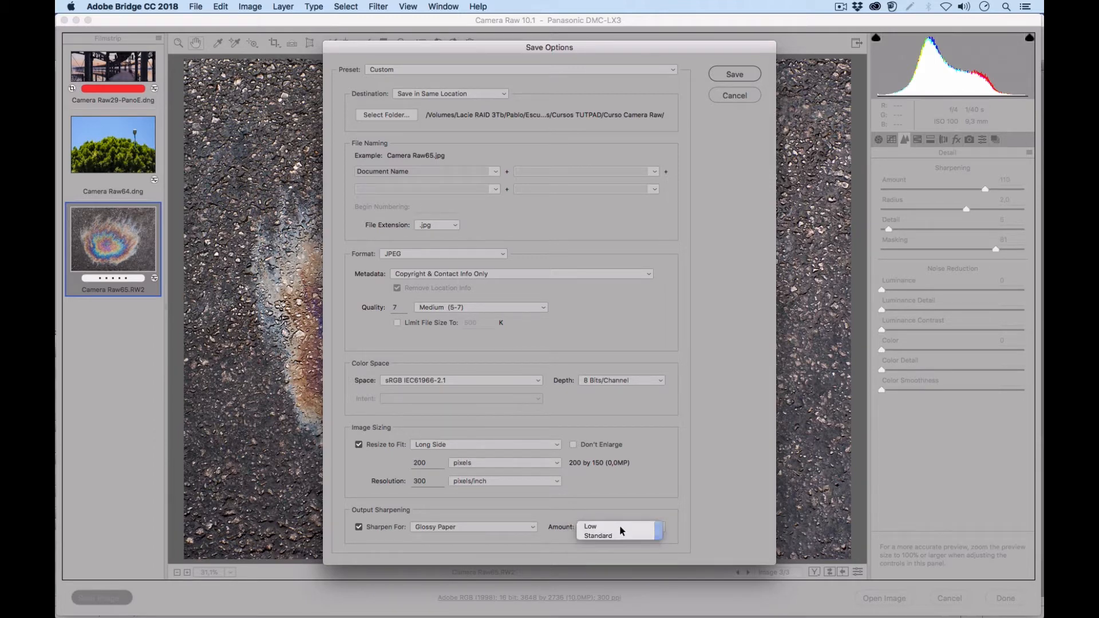
left_click(359, 527)
left_click_drag(703, 47, 390, 291)
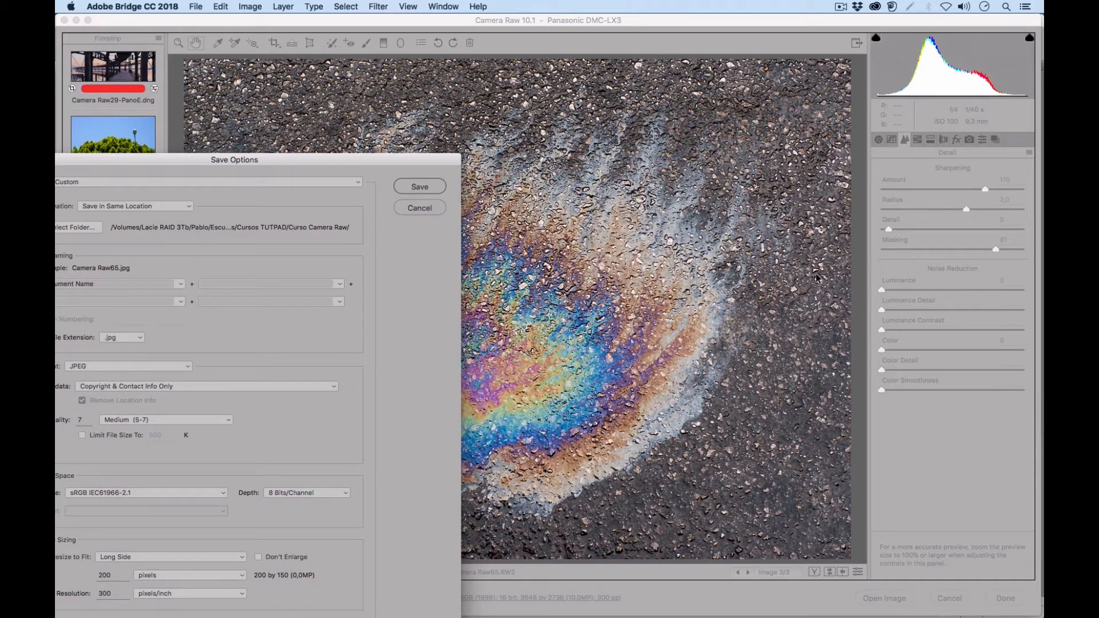
left_click_drag(354, 158, 410, 47)
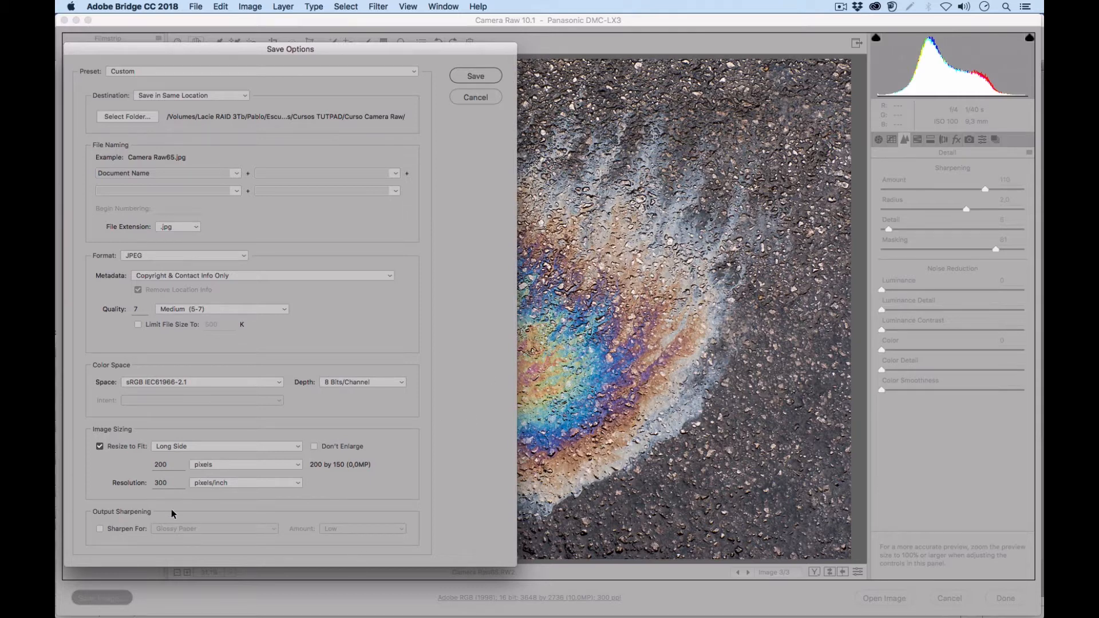
left_click(484, 98)
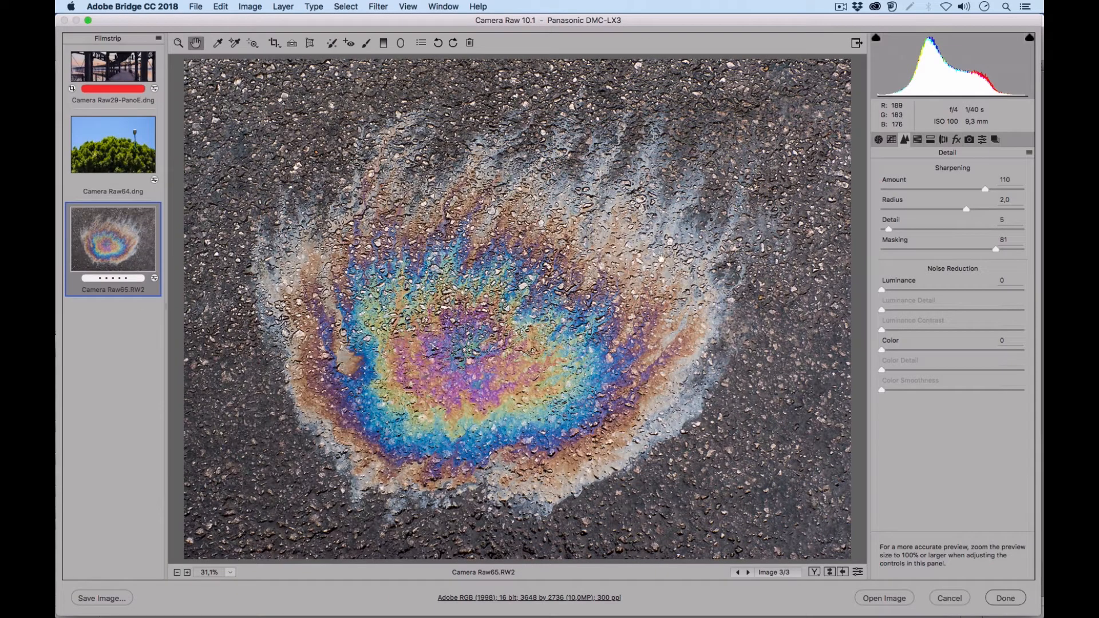